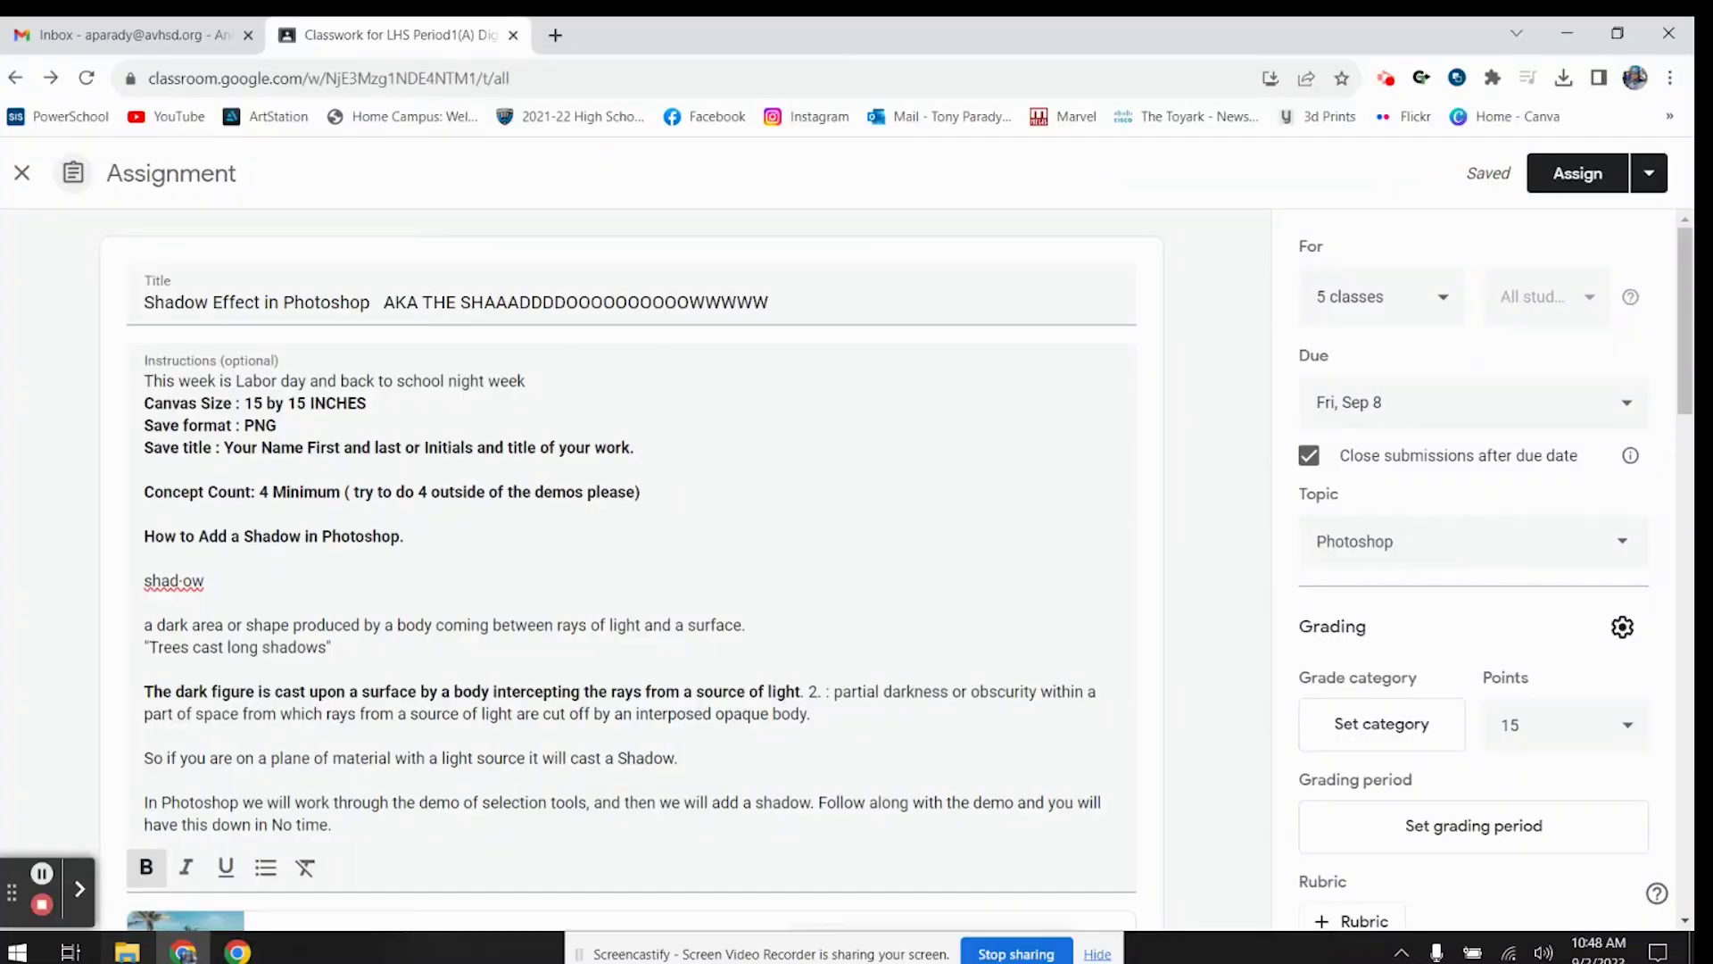
Review the 'Shadow Effect in Photoshop' assignment attachments, then minimize the browser to the desktop.
click(754, 954)
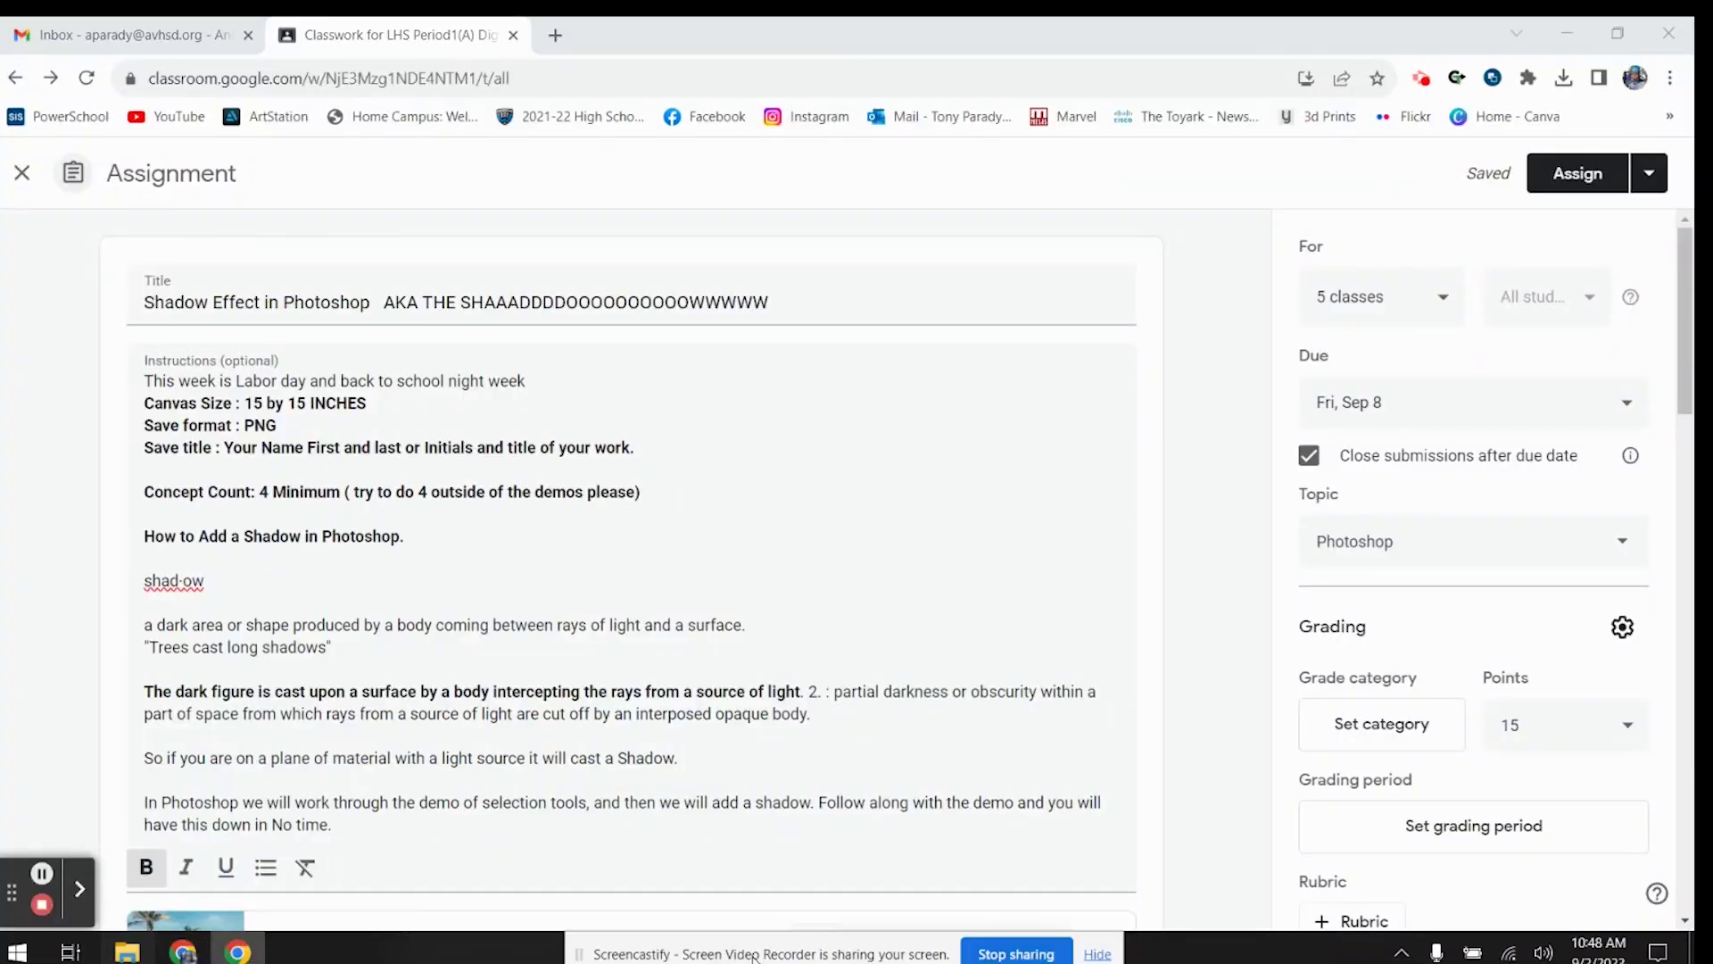
drag(754, 954, 748, 959)
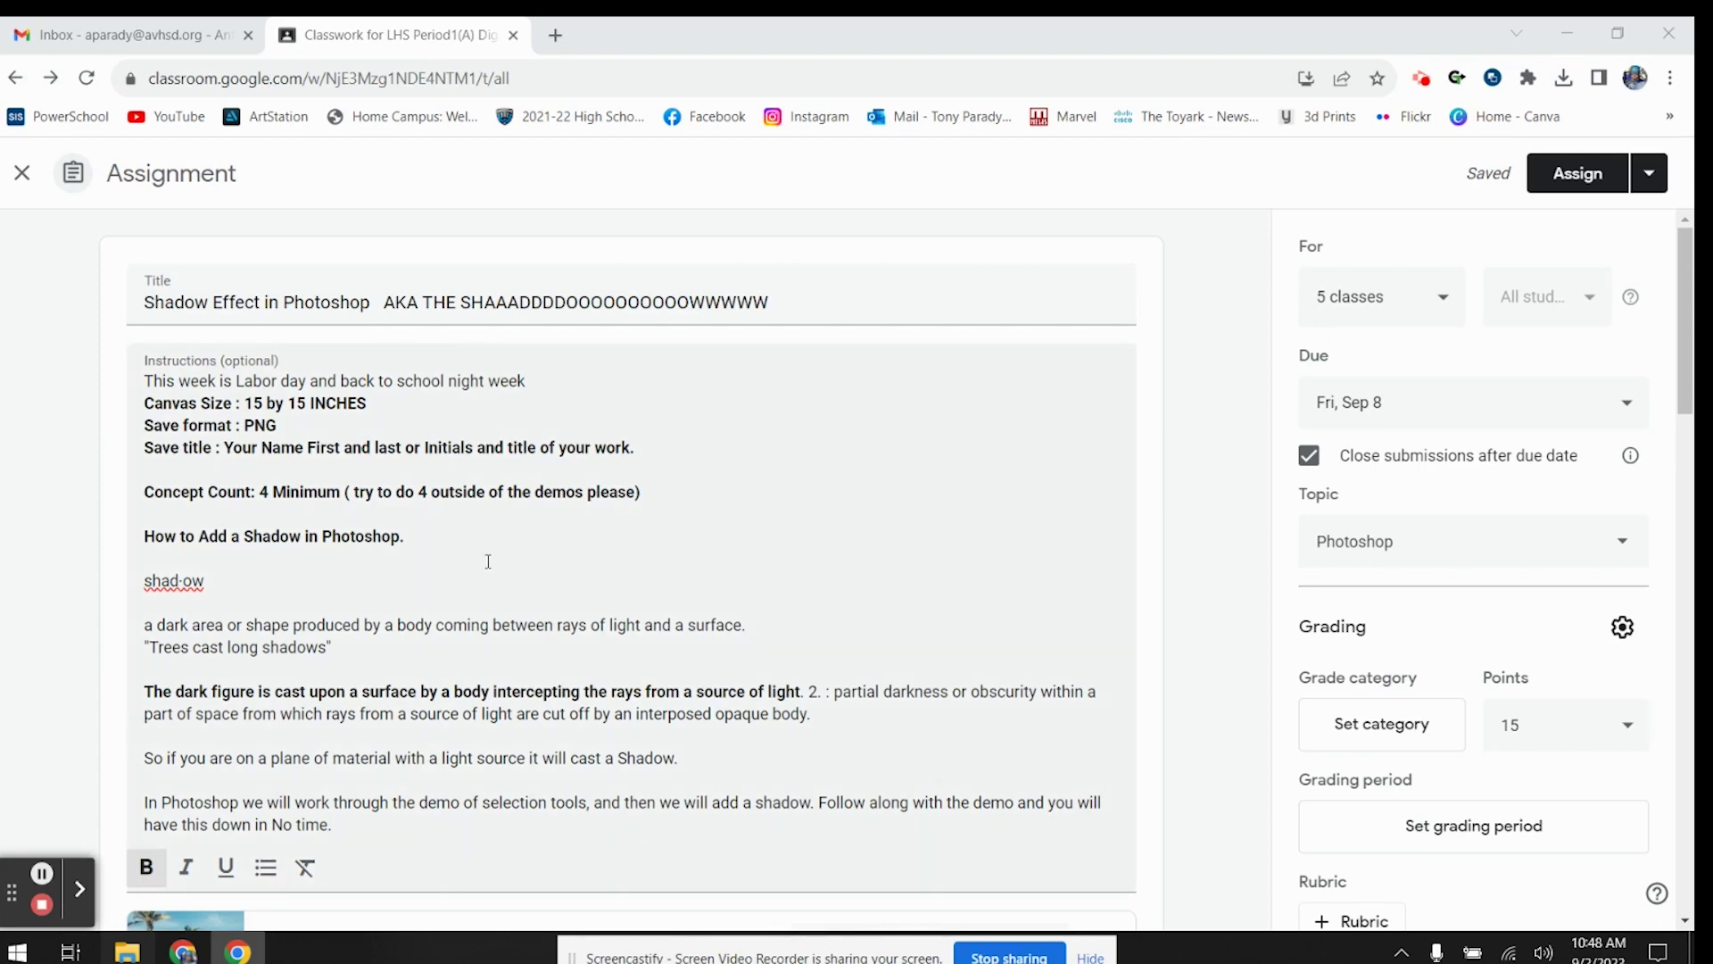
scroll(566, 429, down, 20)
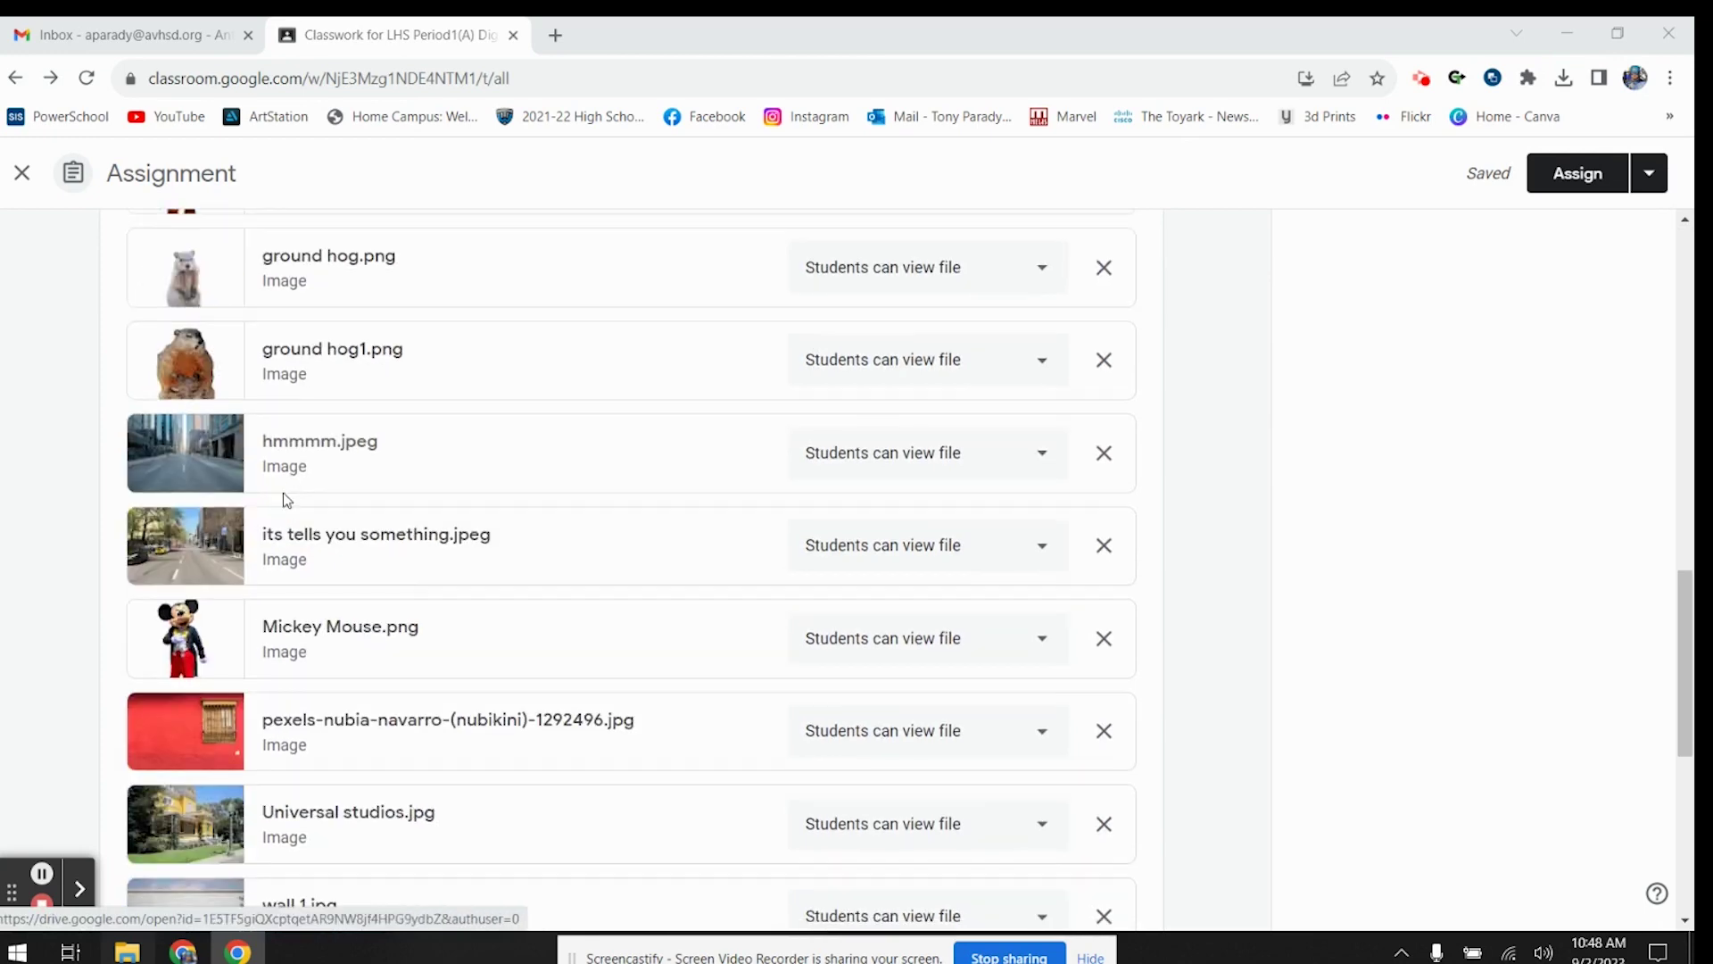
scroll(394, 709, up, 20)
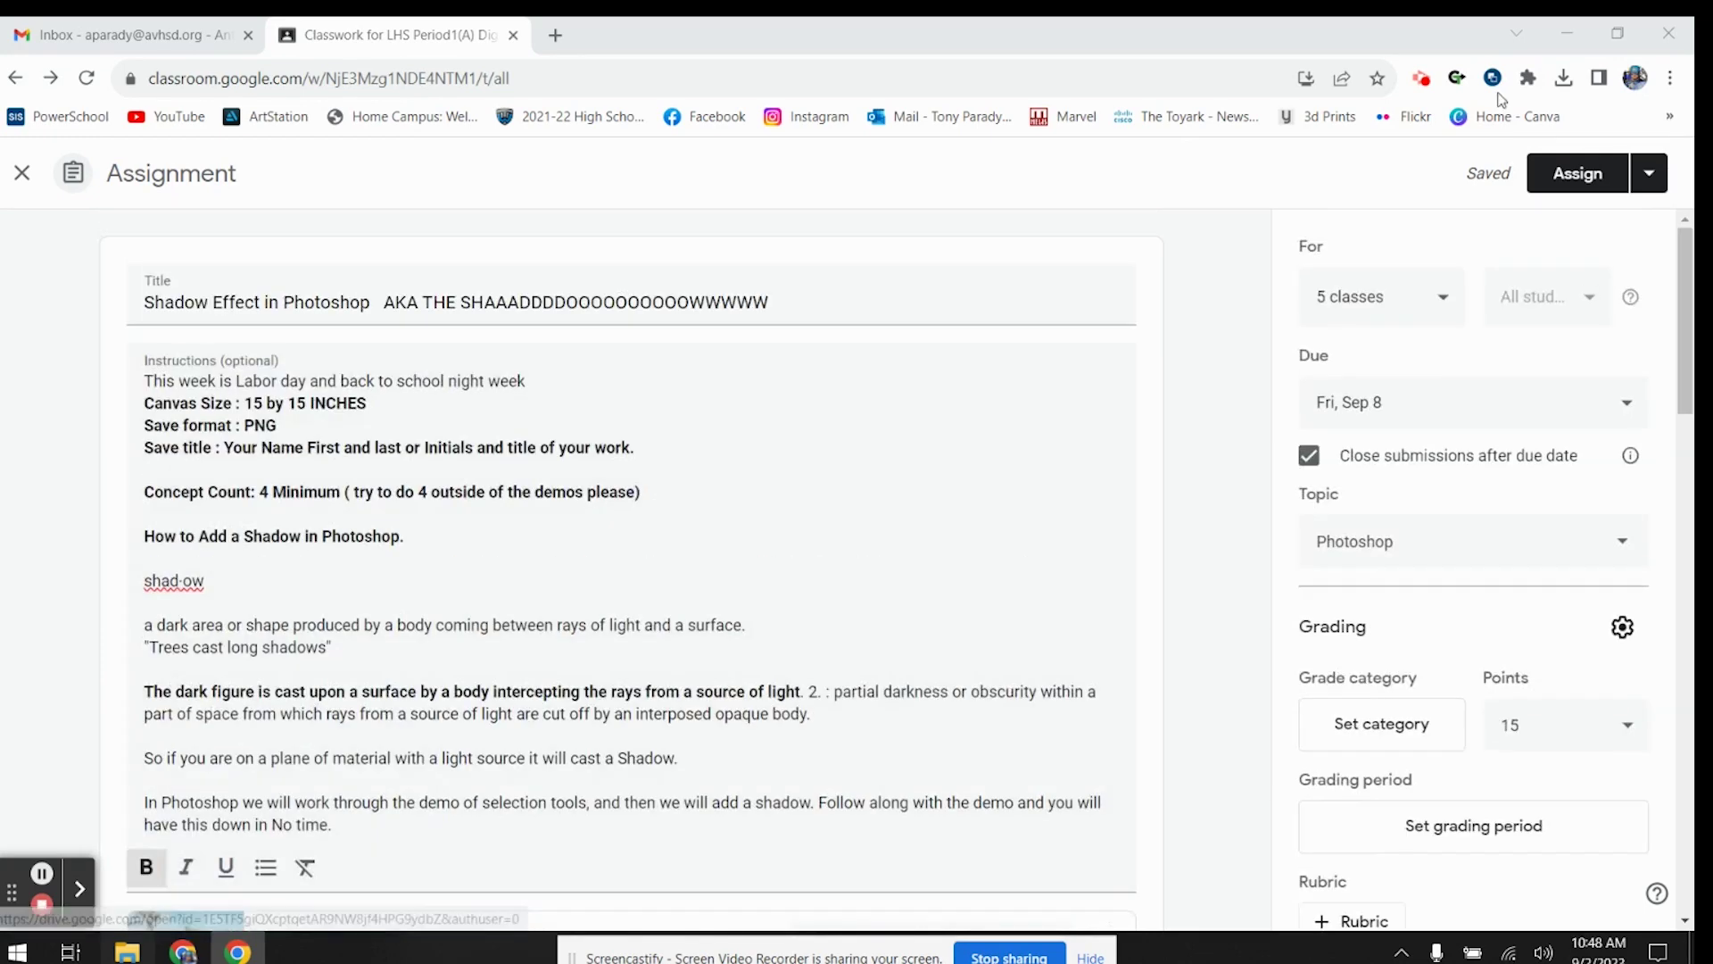
click(1555, 35)
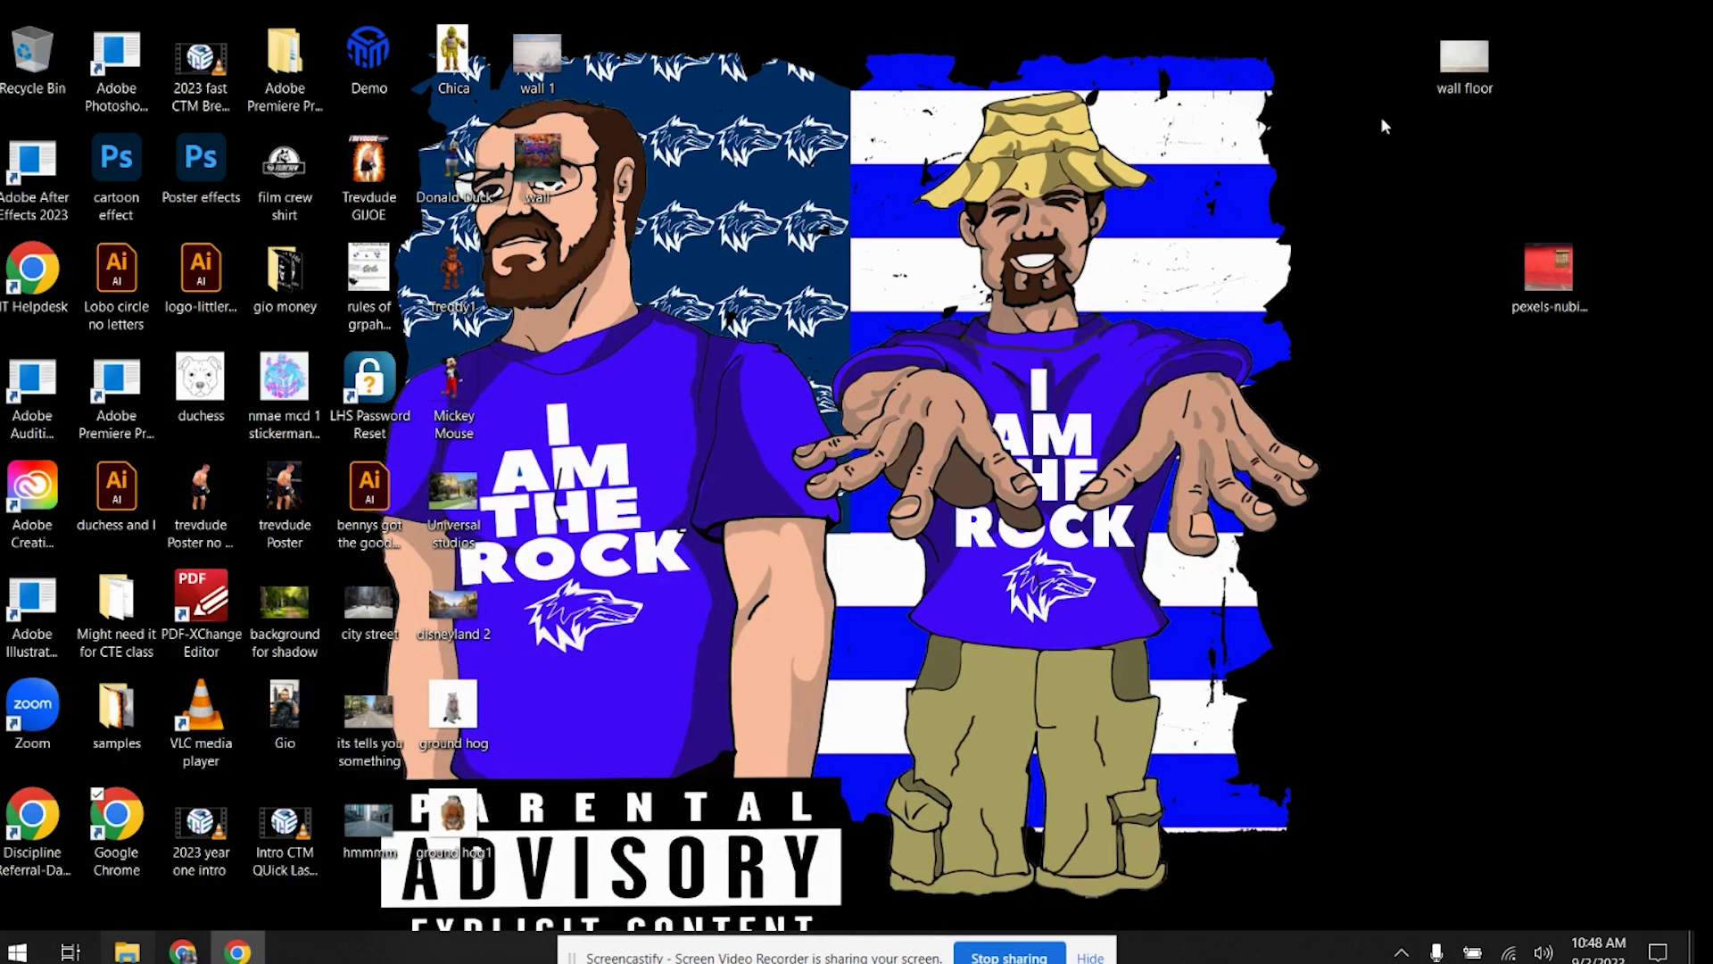
Launch Adobe Photoshop 2022 from the Start menu.
click(17, 951)
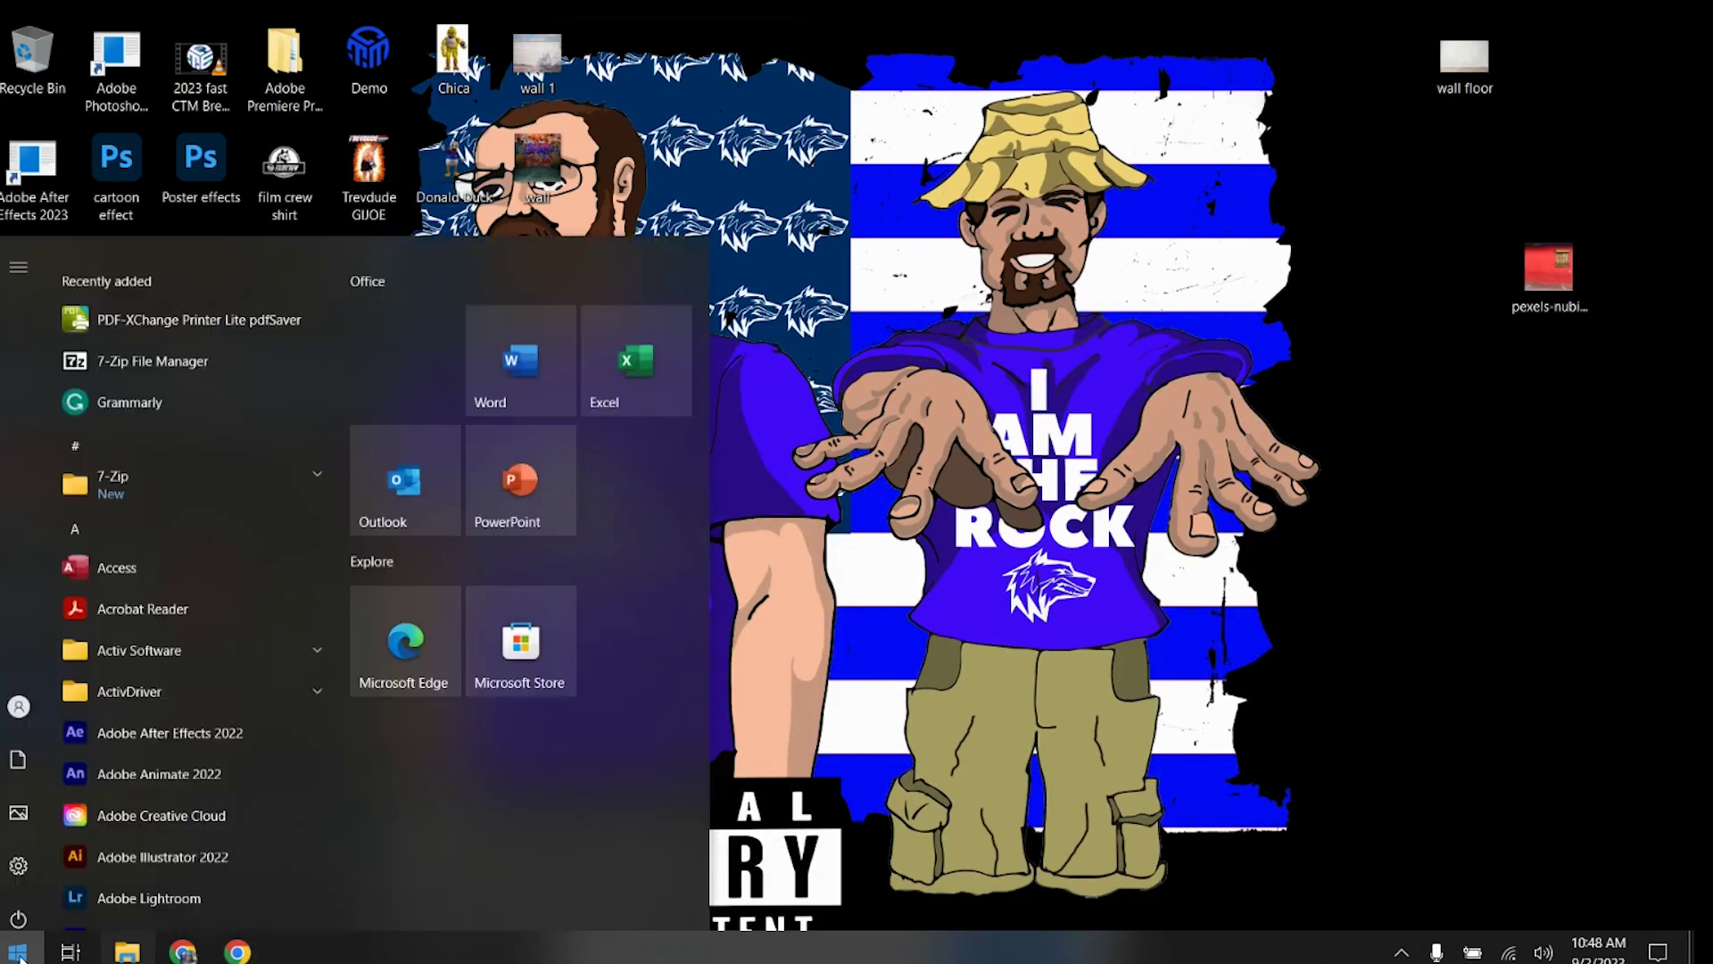
click(103, 853)
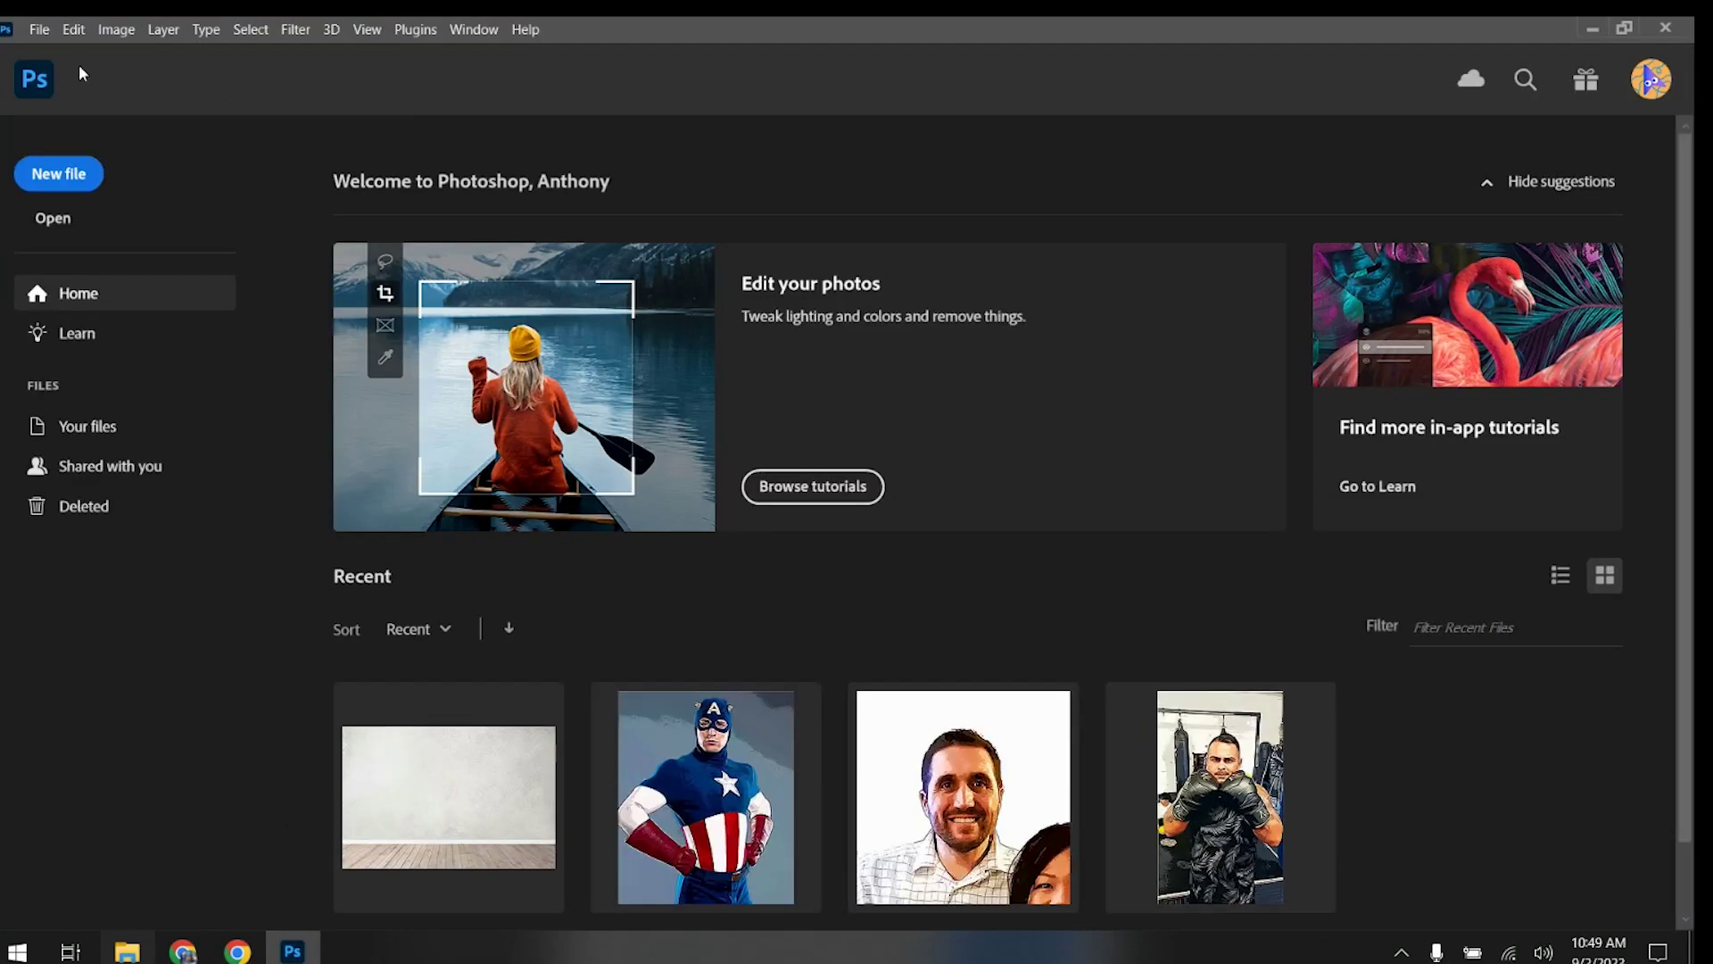
Clear Photoshop's recent file list.
click(39, 28)
mouse_move(81, 159)
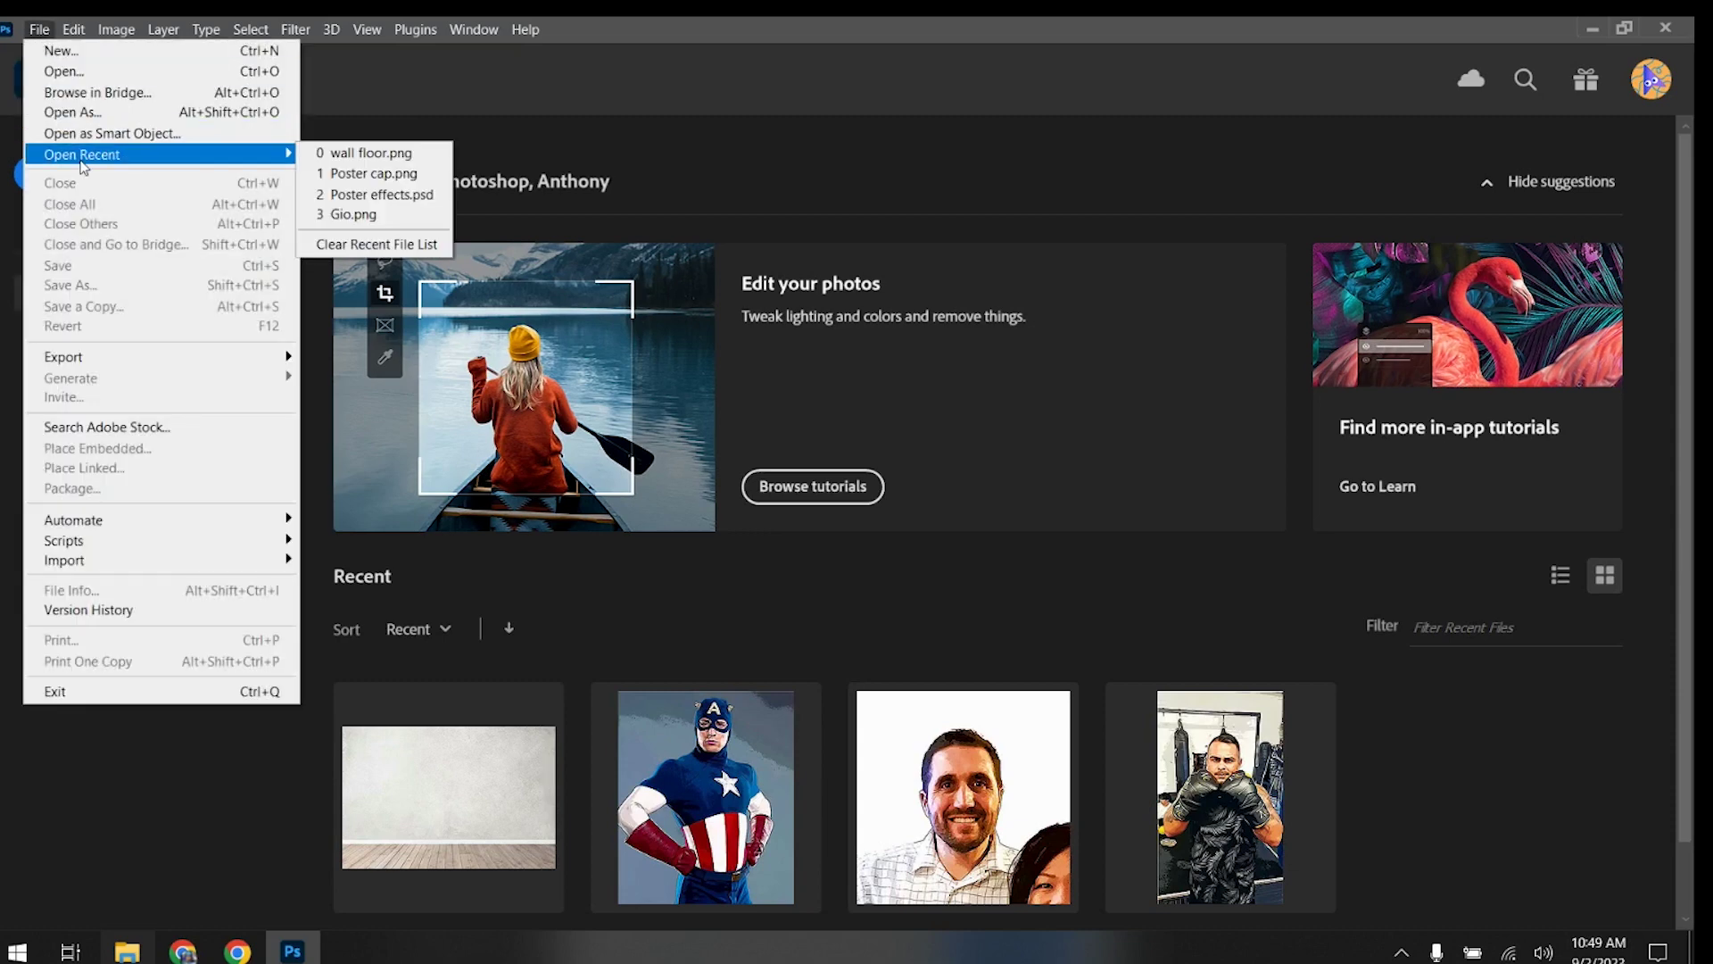
click(332, 246)
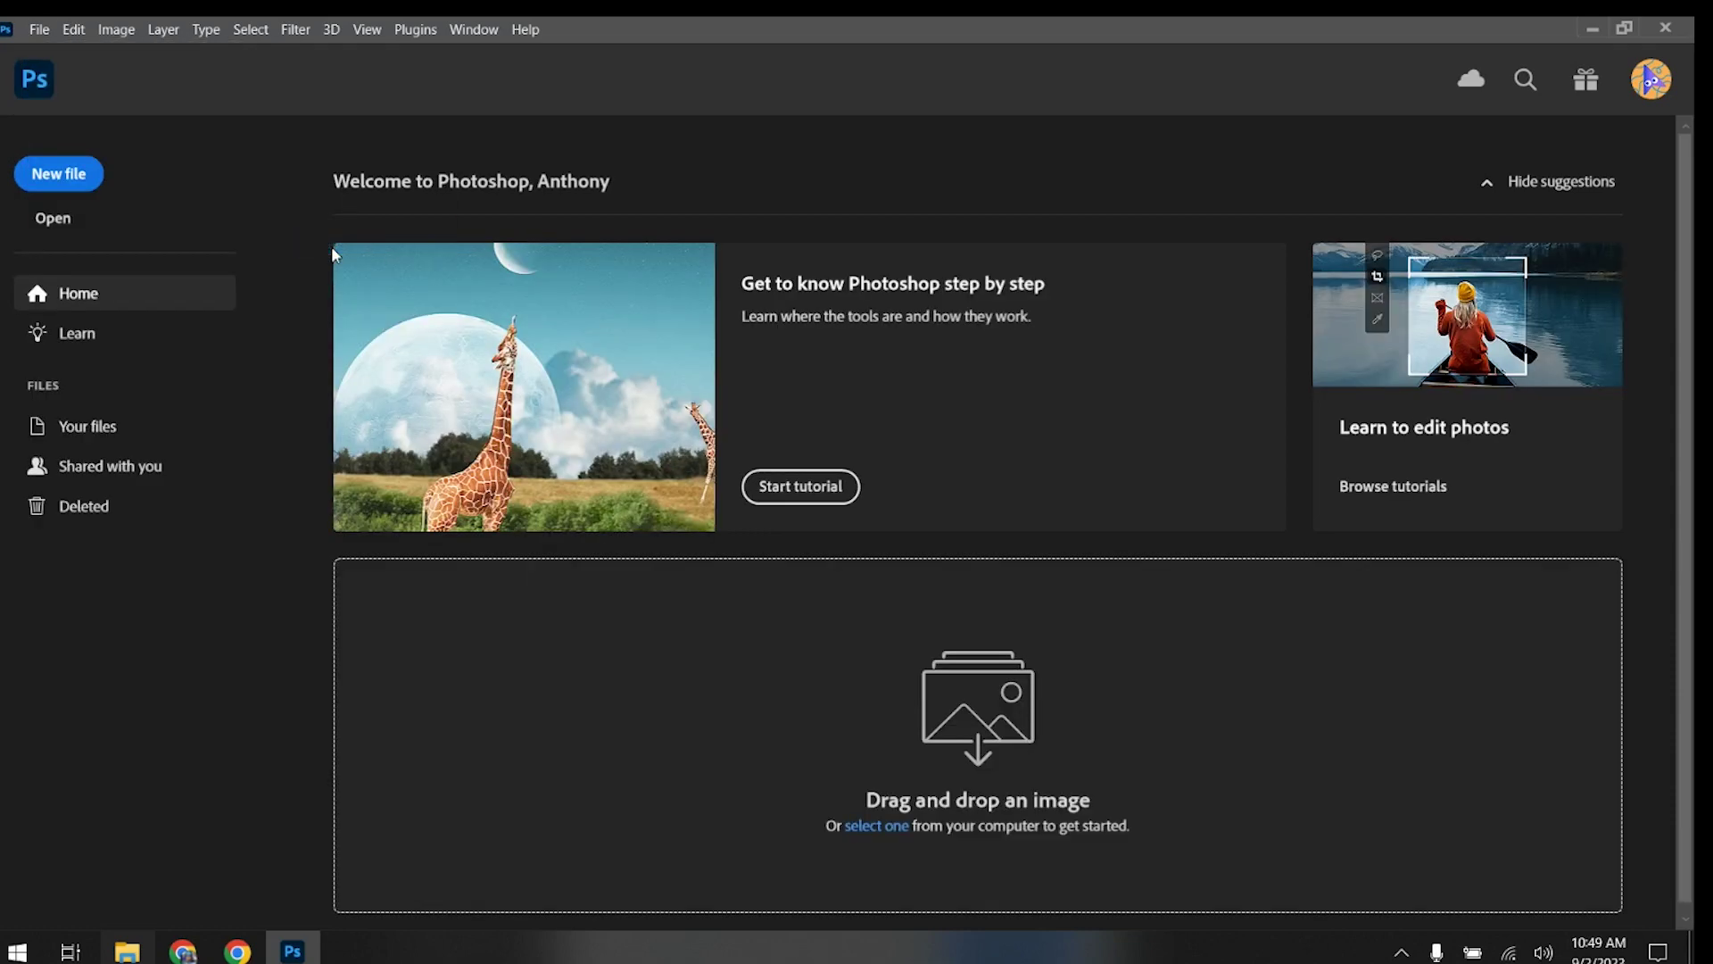
Create a new 15 x 15 inch, 72 ppi document with a white background.
click(67, 179)
click(511, 277)
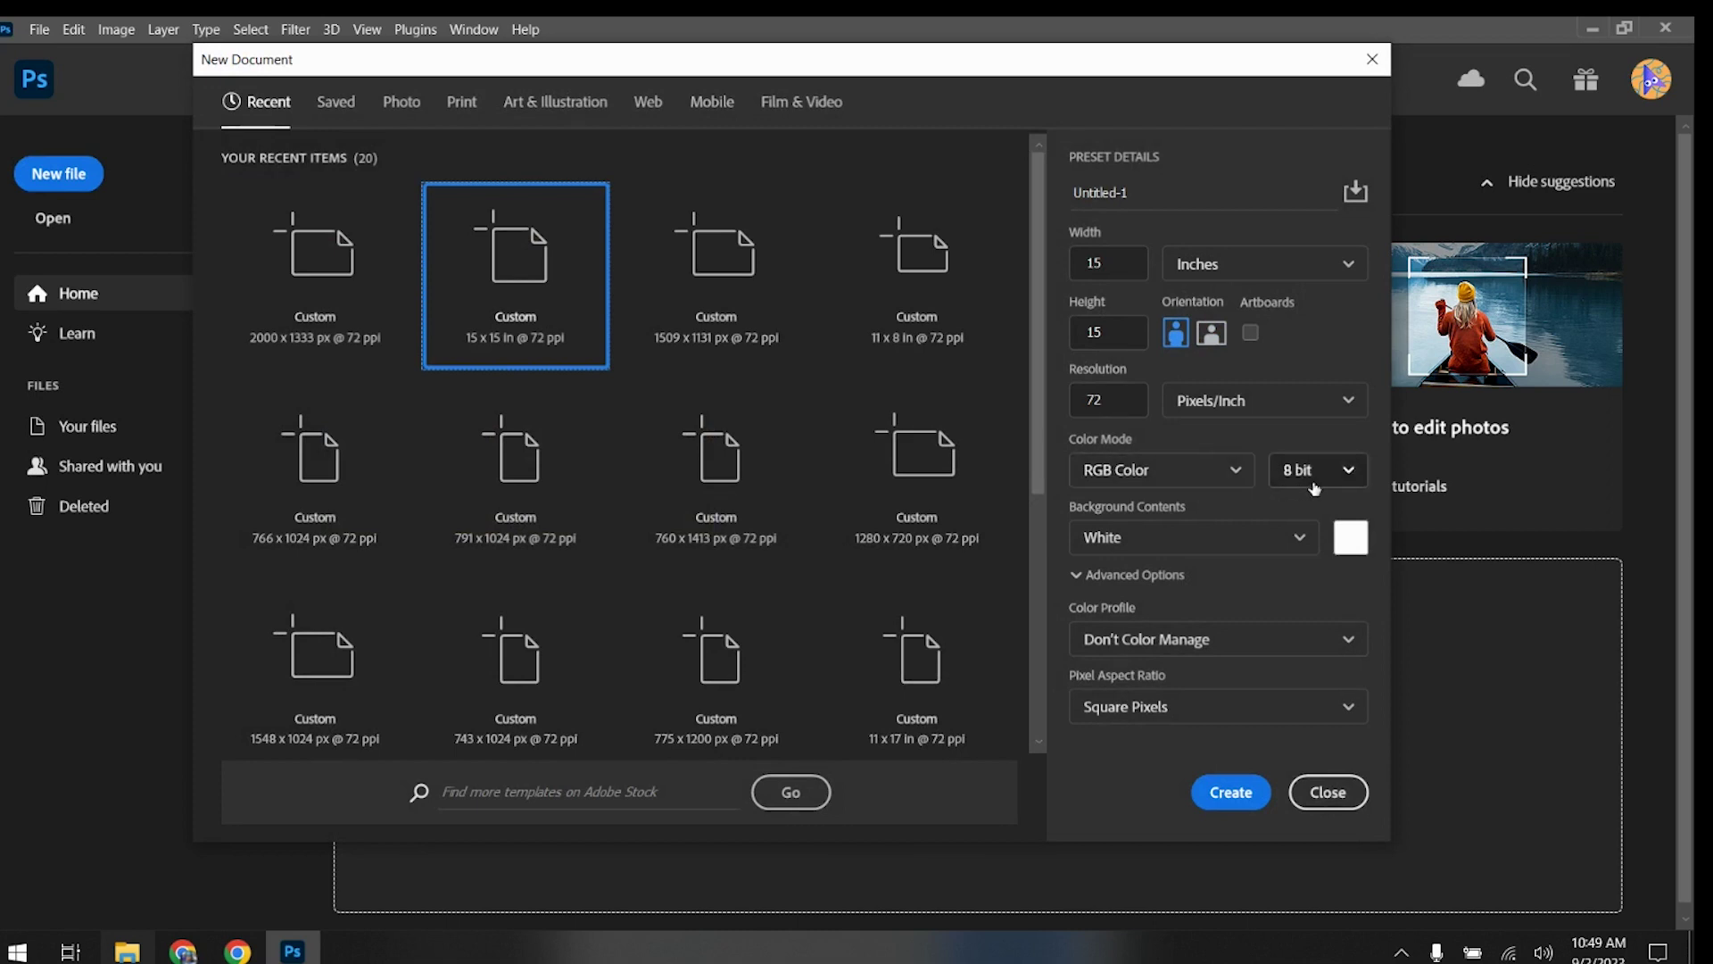
click(1237, 794)
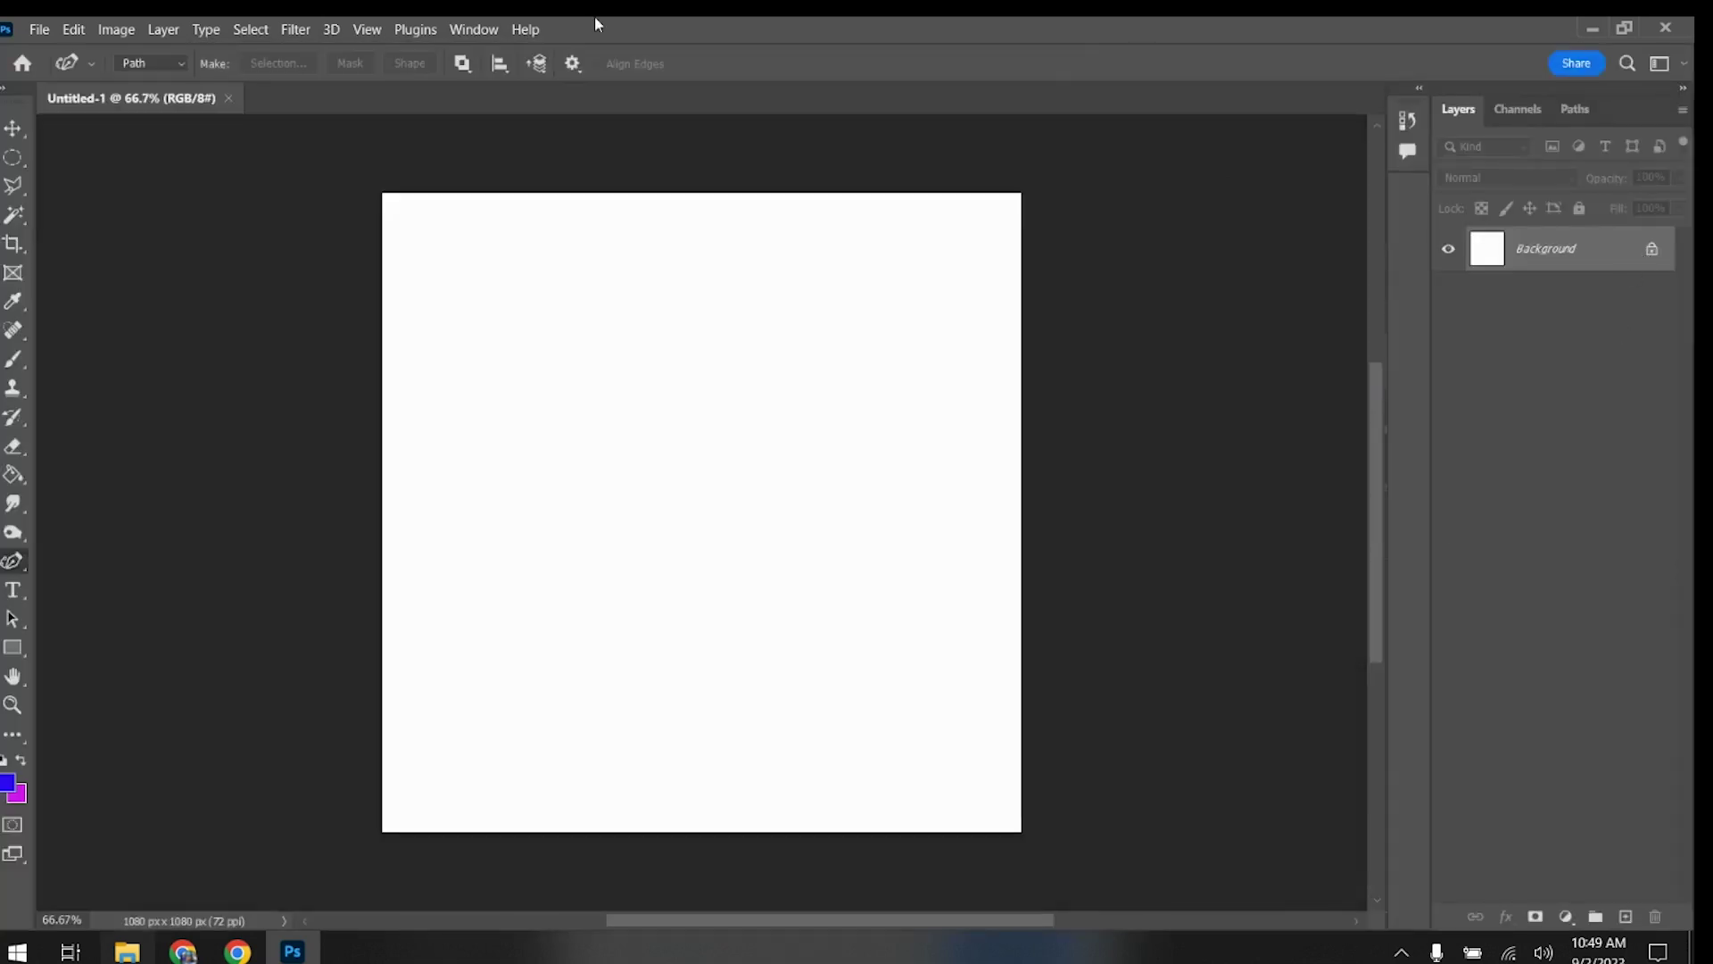
Open wall 1.jpg and paste the whole brick-wall photo into Untitled-1.
click(39, 30)
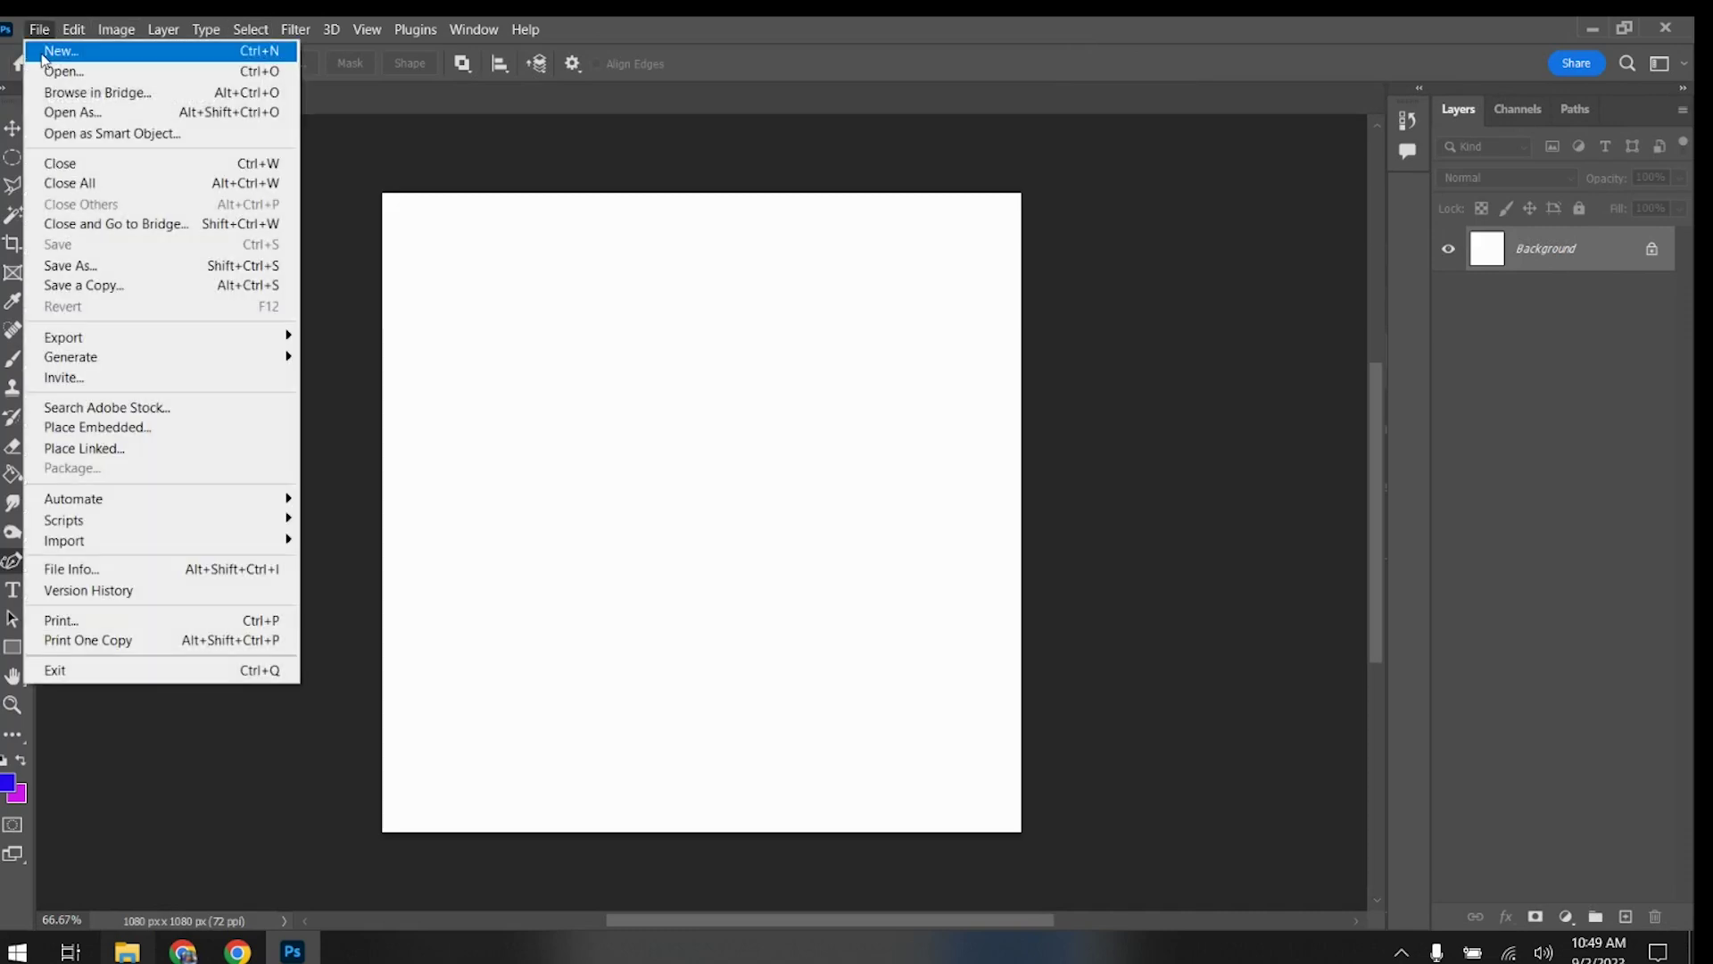
click(49, 70)
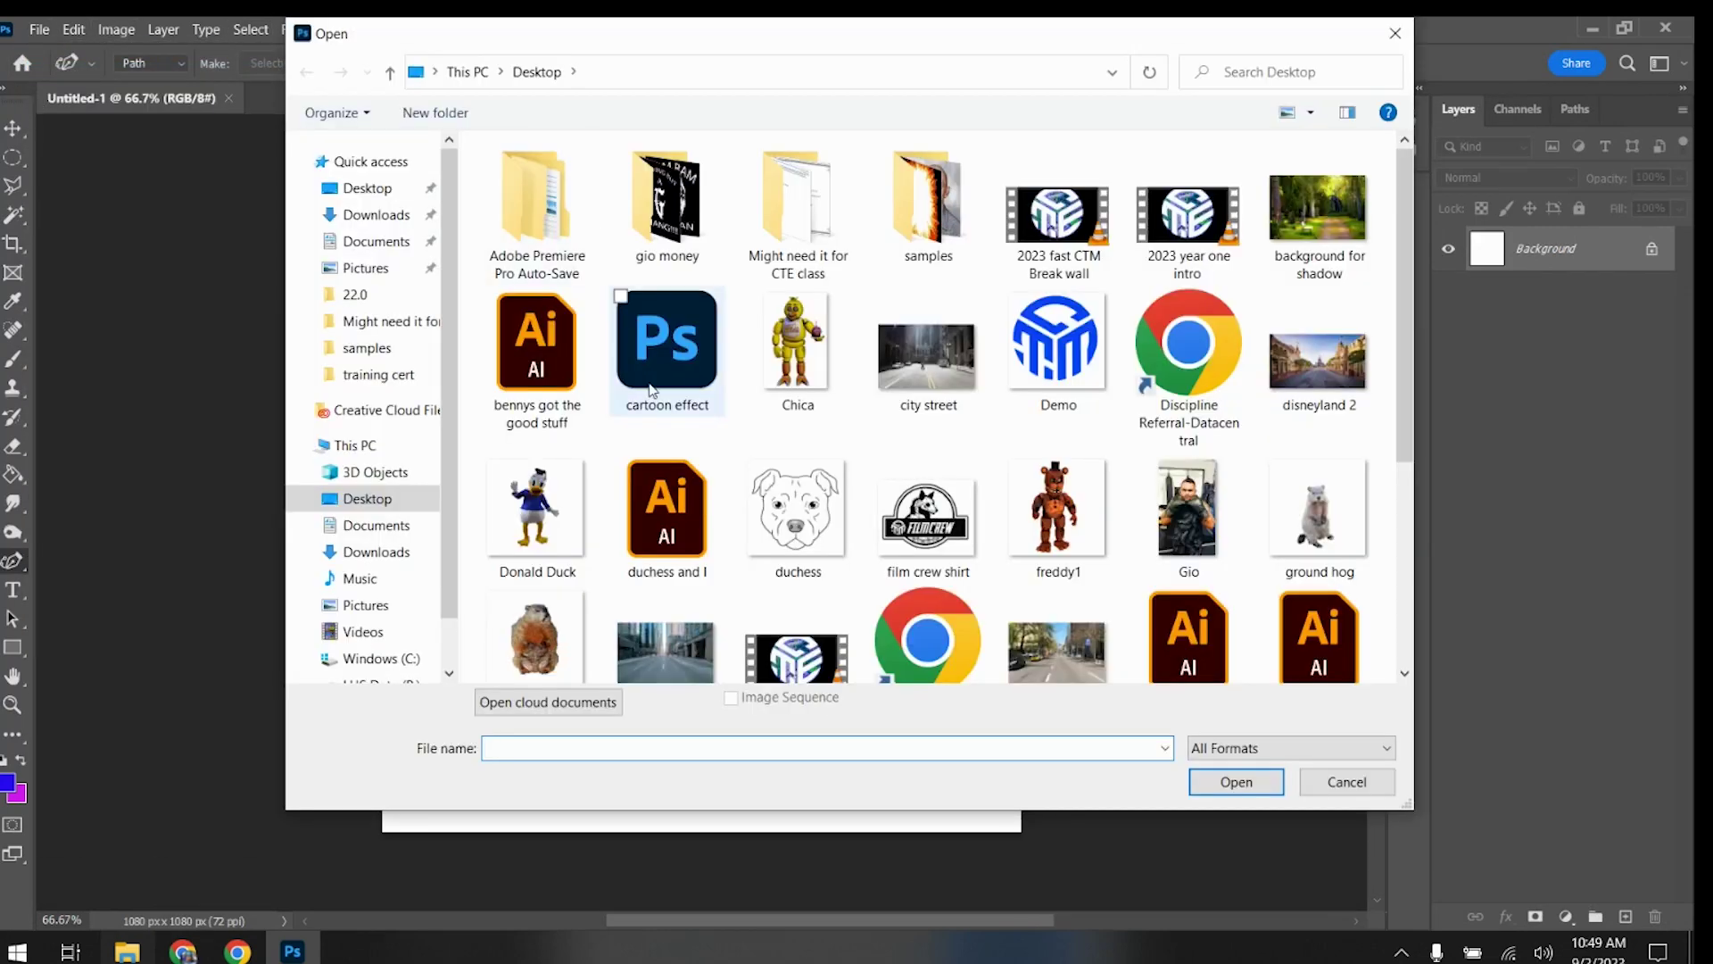
scroll(630, 485, down, 3)
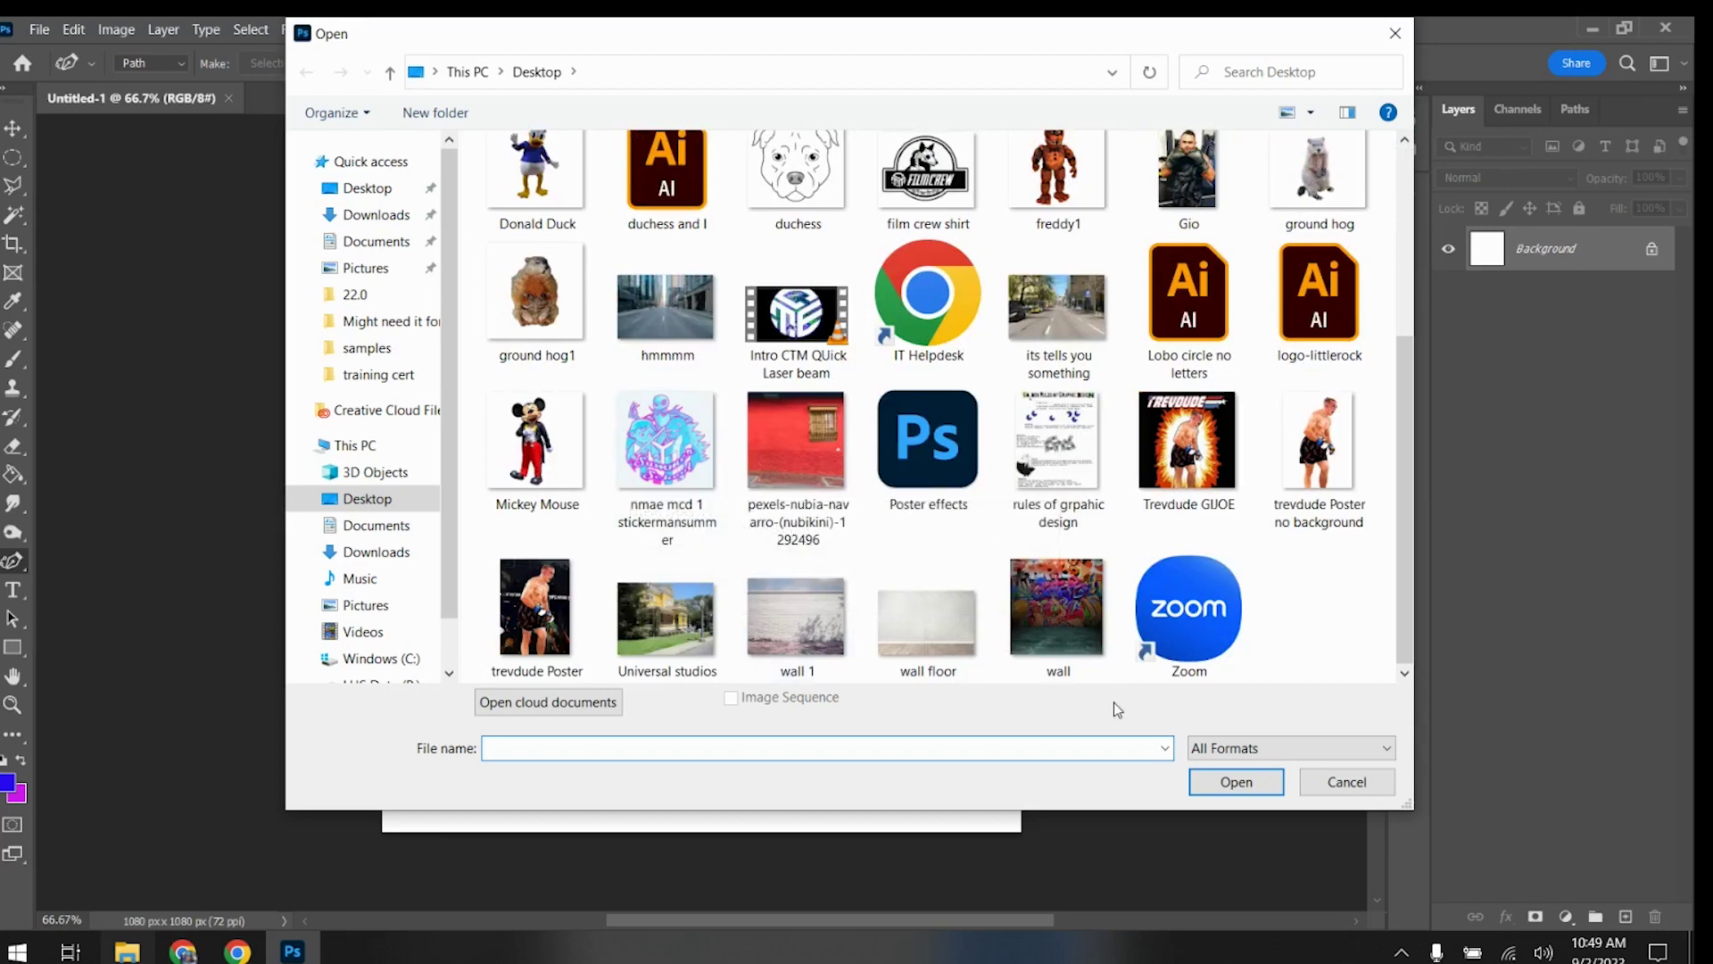
click(810, 617)
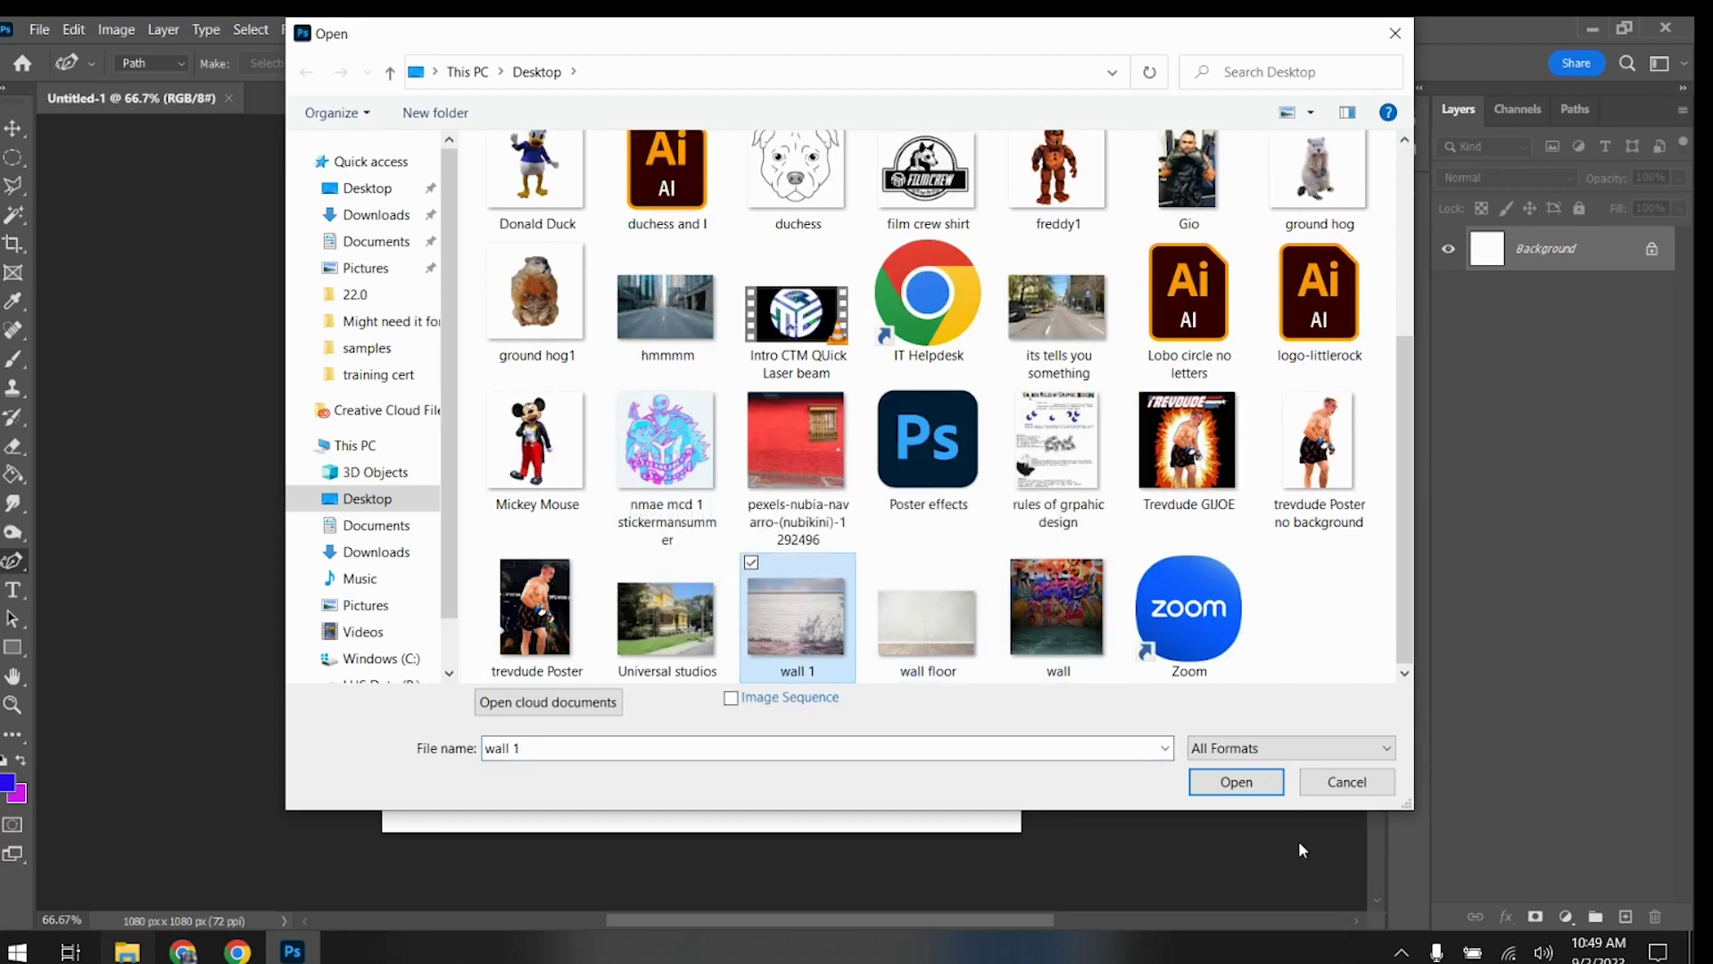
click(1240, 776)
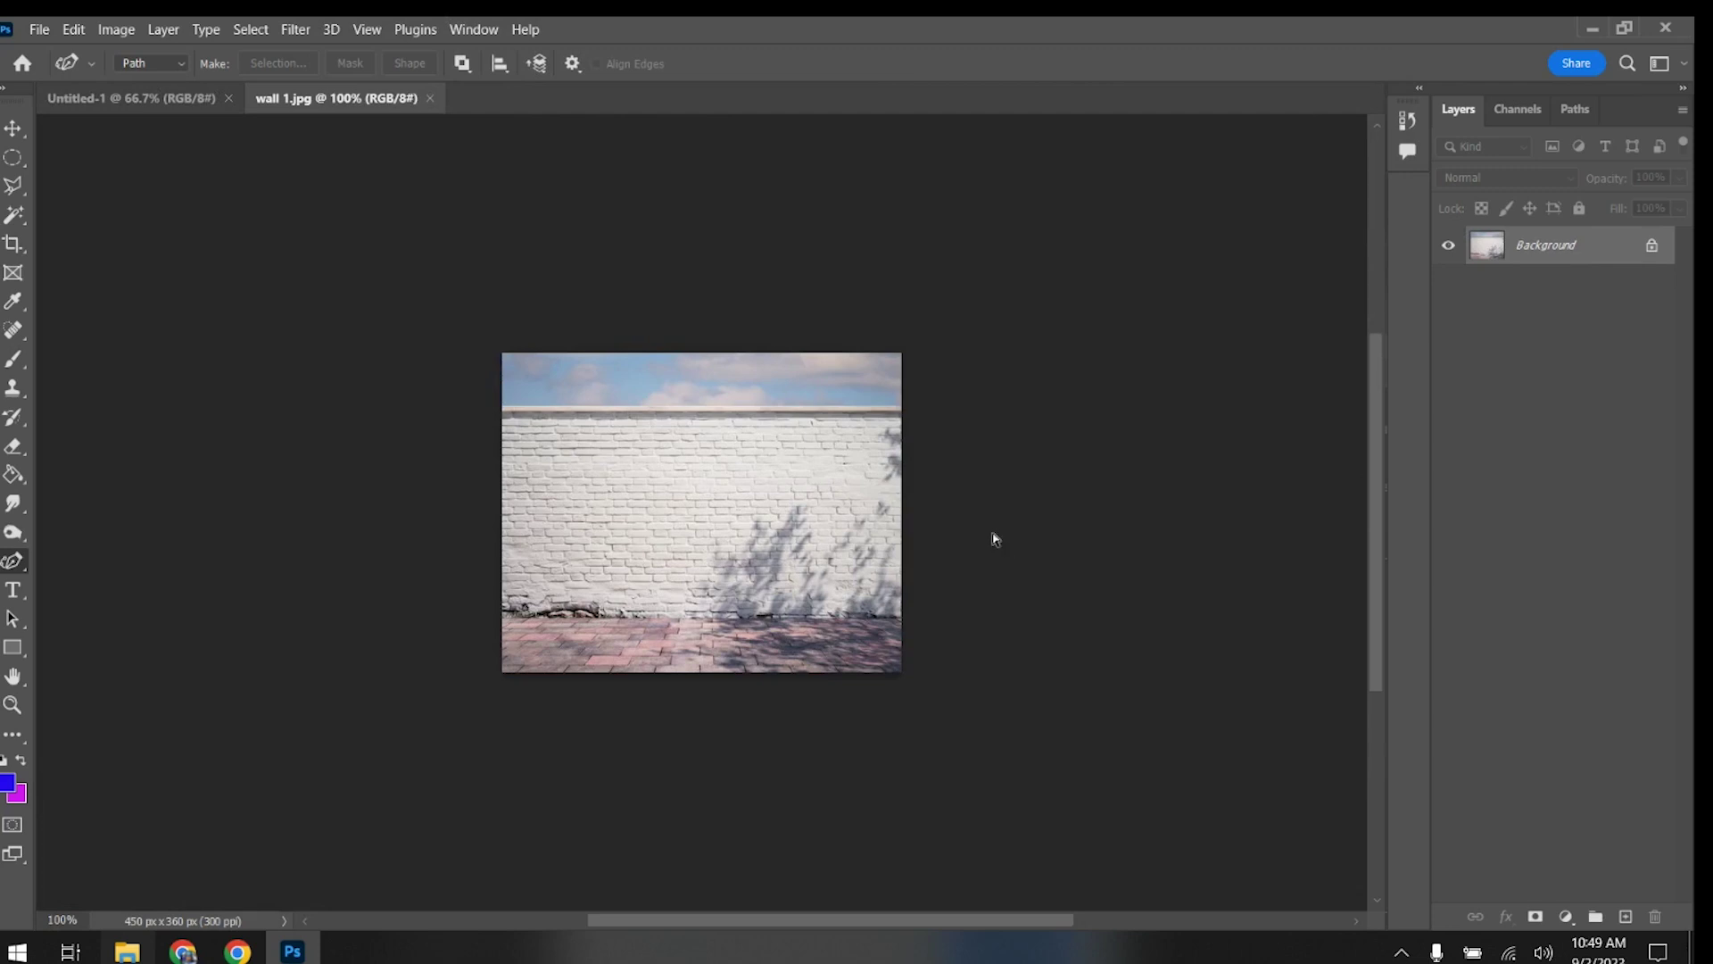
key(ctrl+a)
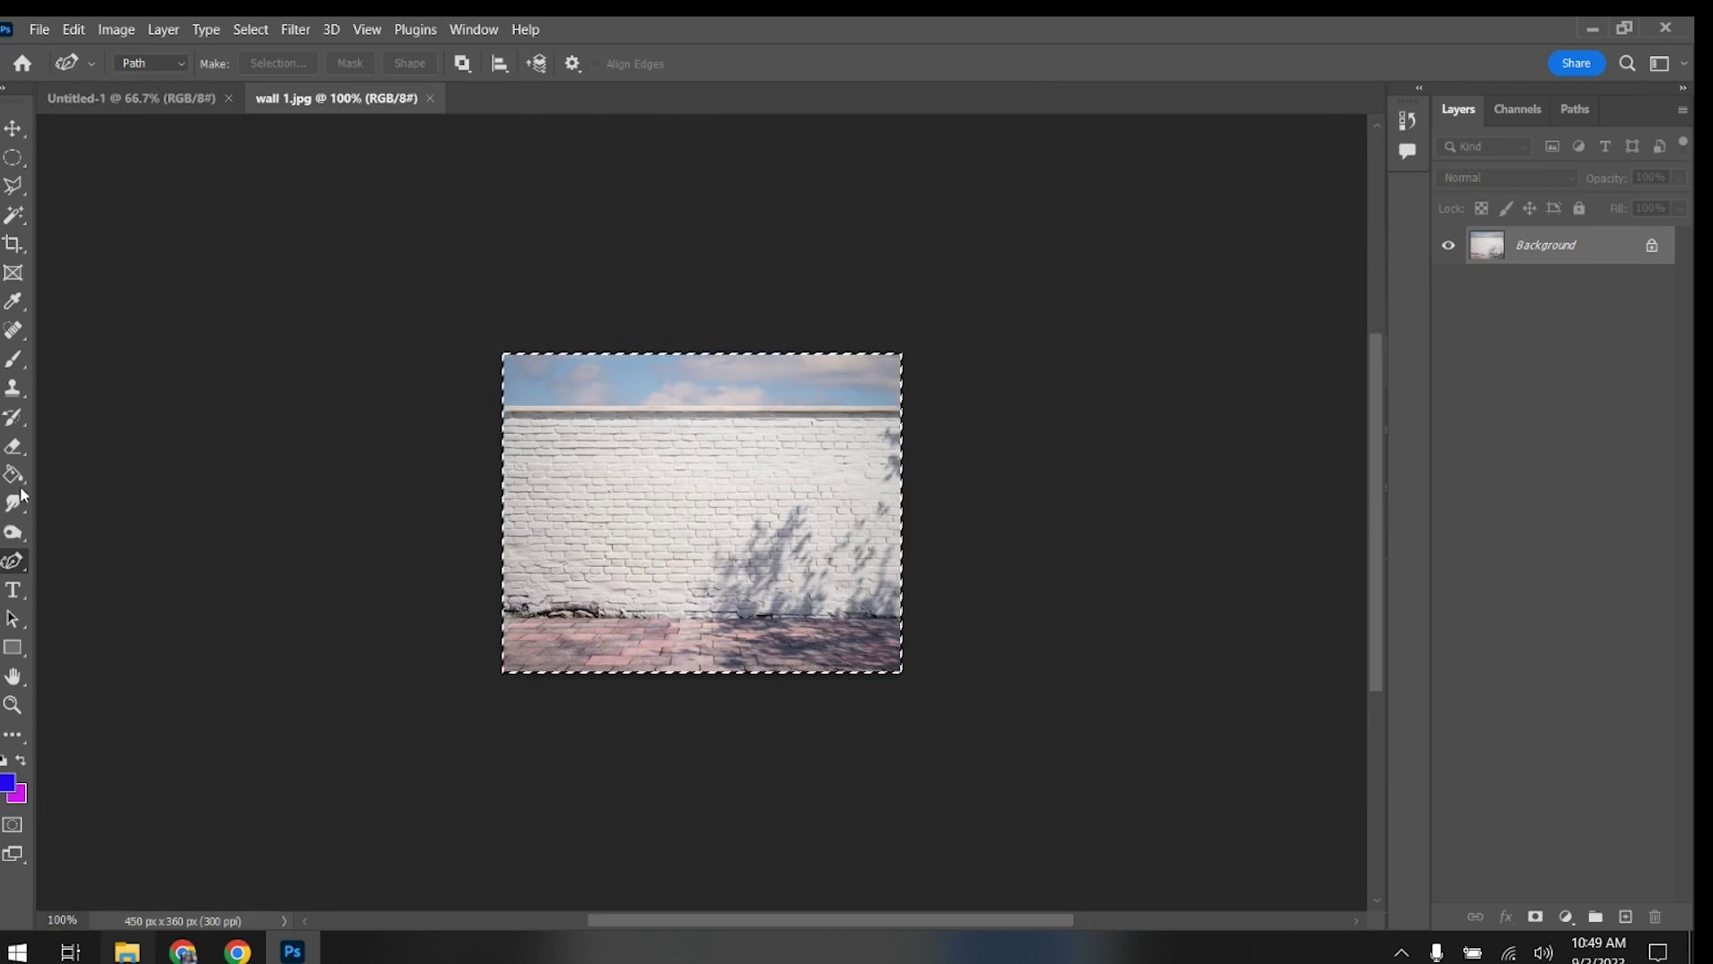
click(164, 105)
key(ctrl+v)
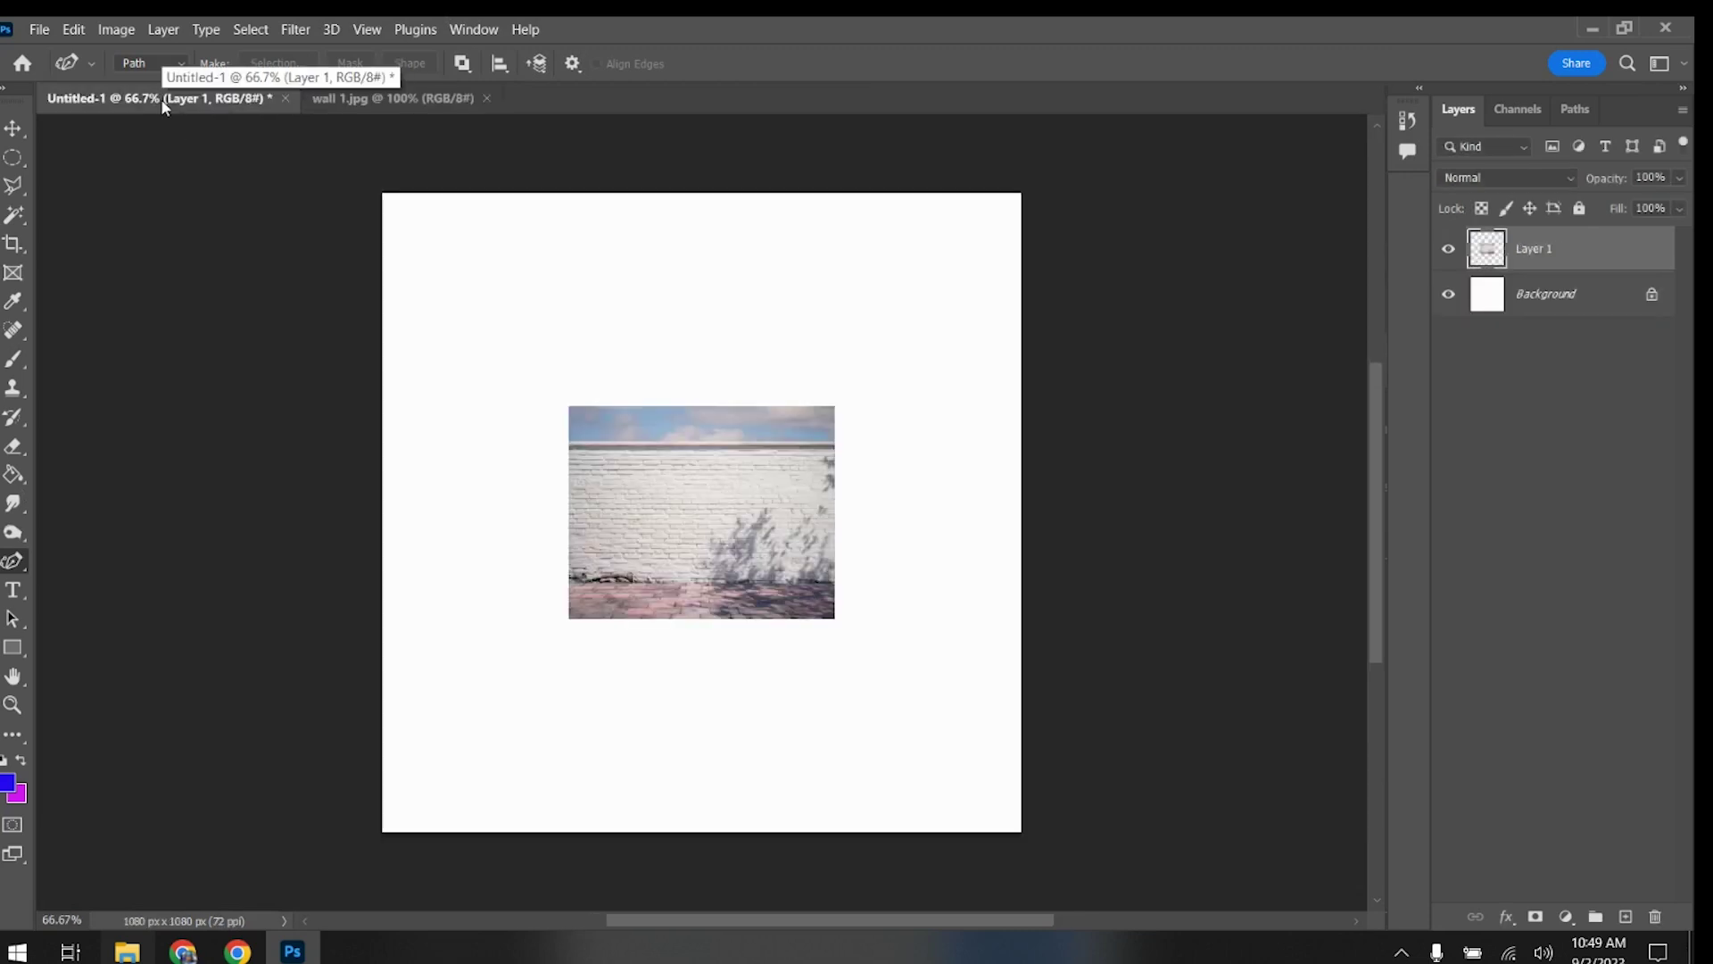
Scale the pasted wall photo to fill the canvas and delete the white Background layer.
key(ctrl+t)
drag(577, 409, 386, 247)
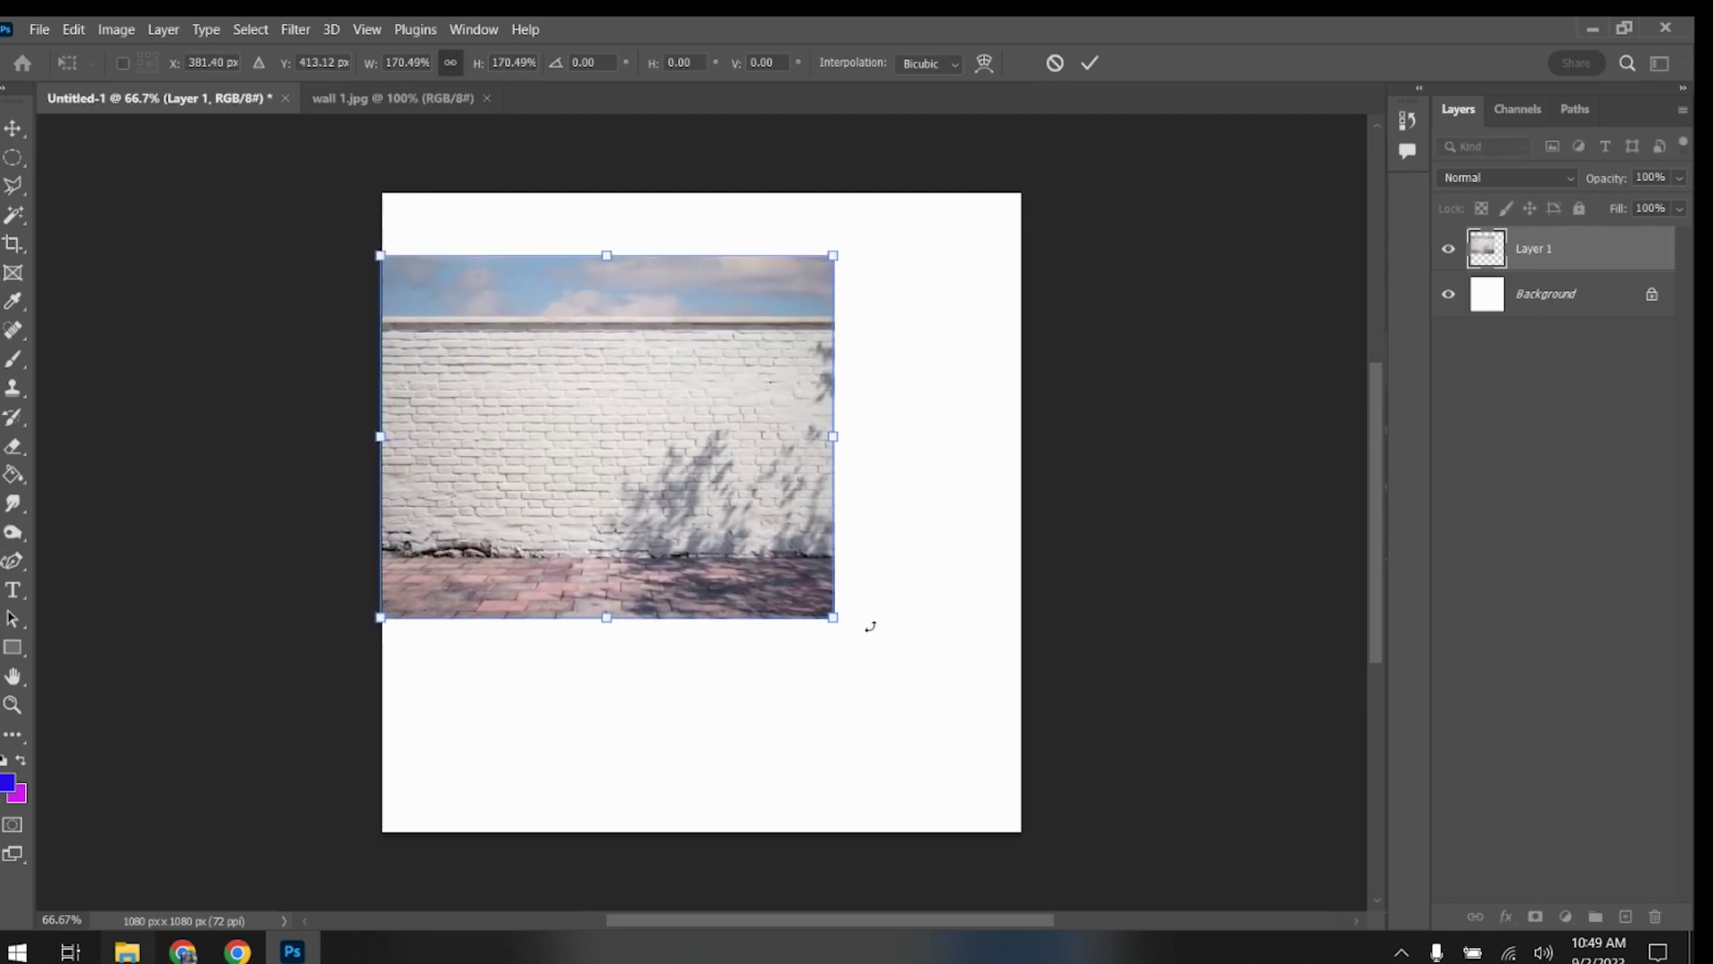
drag(834, 616, 1020, 766)
drag(708, 775, 708, 838)
drag(699, 258, 700, 193)
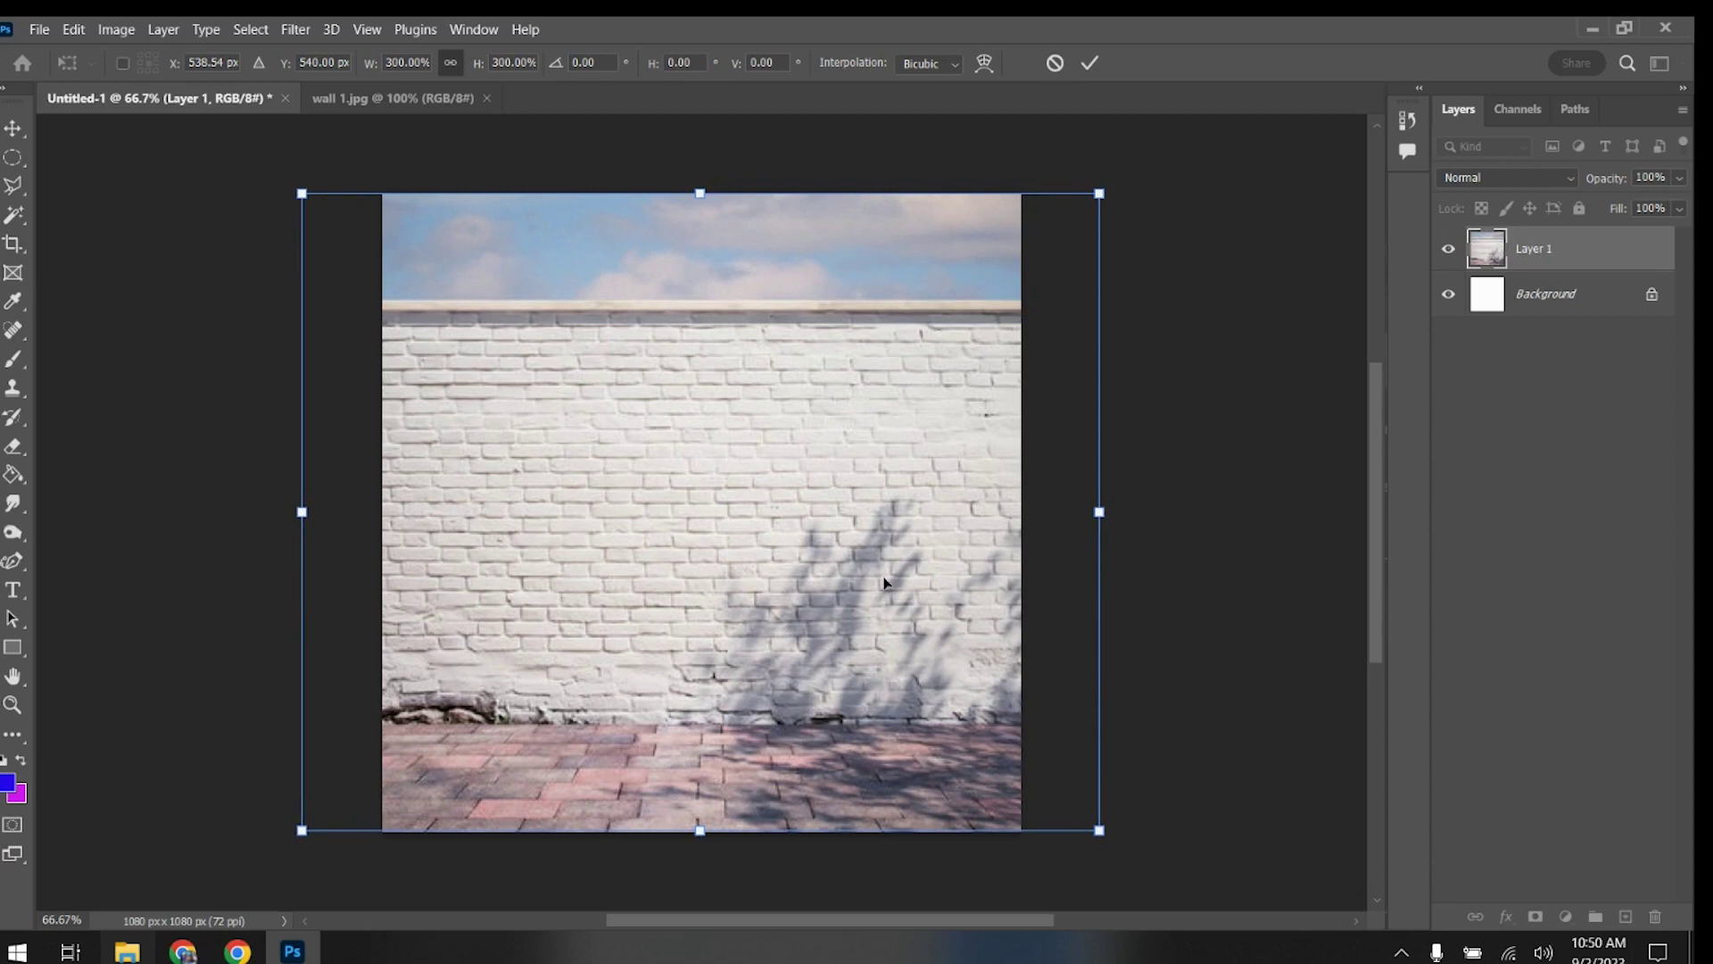
key(Return)
key(p)
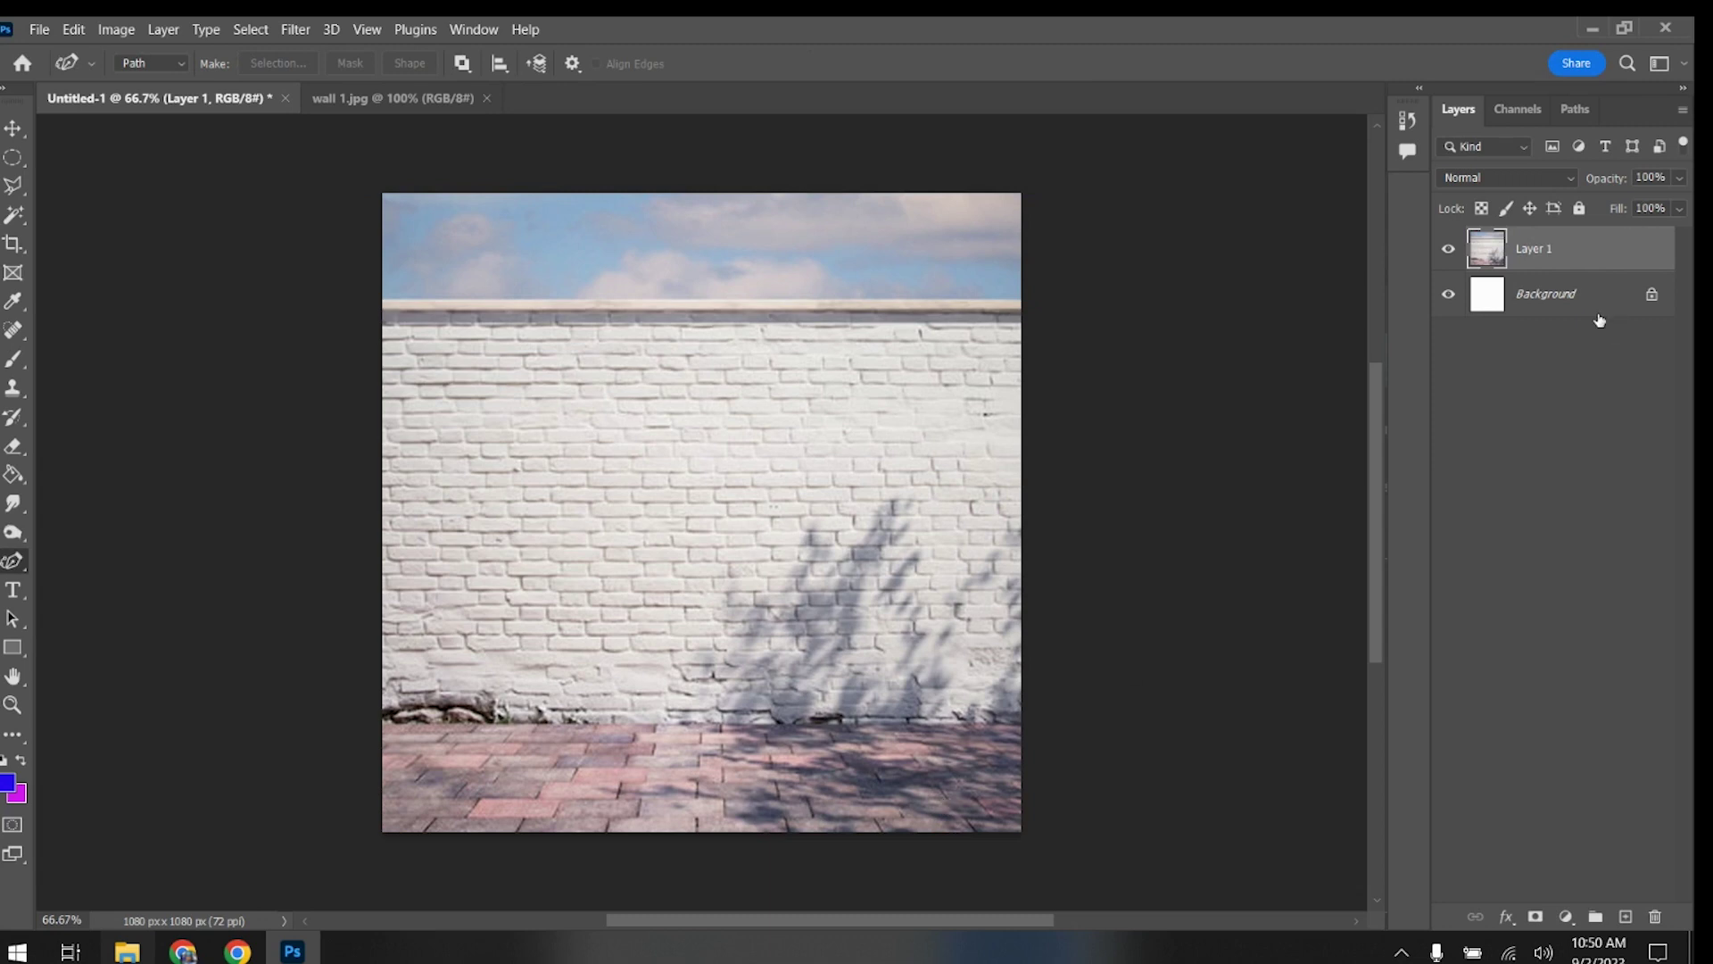
drag(1570, 303, 1656, 916)
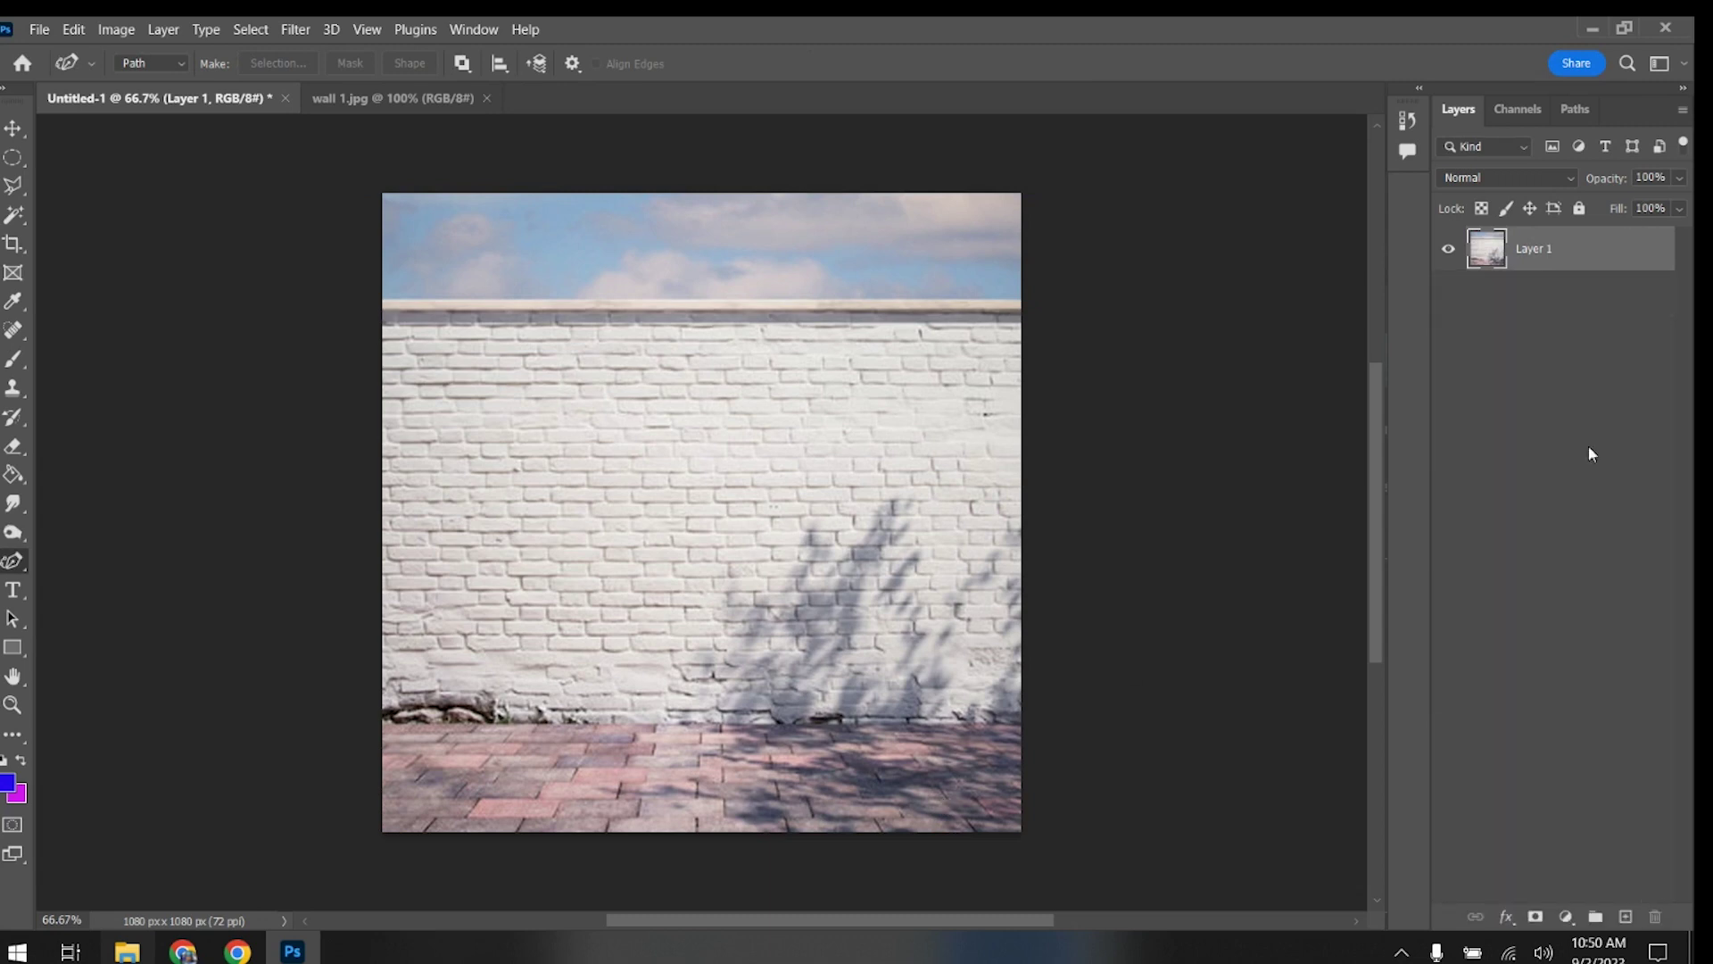
Close wall 1.jpg and open Mickey Mouse.png.
click(377, 94)
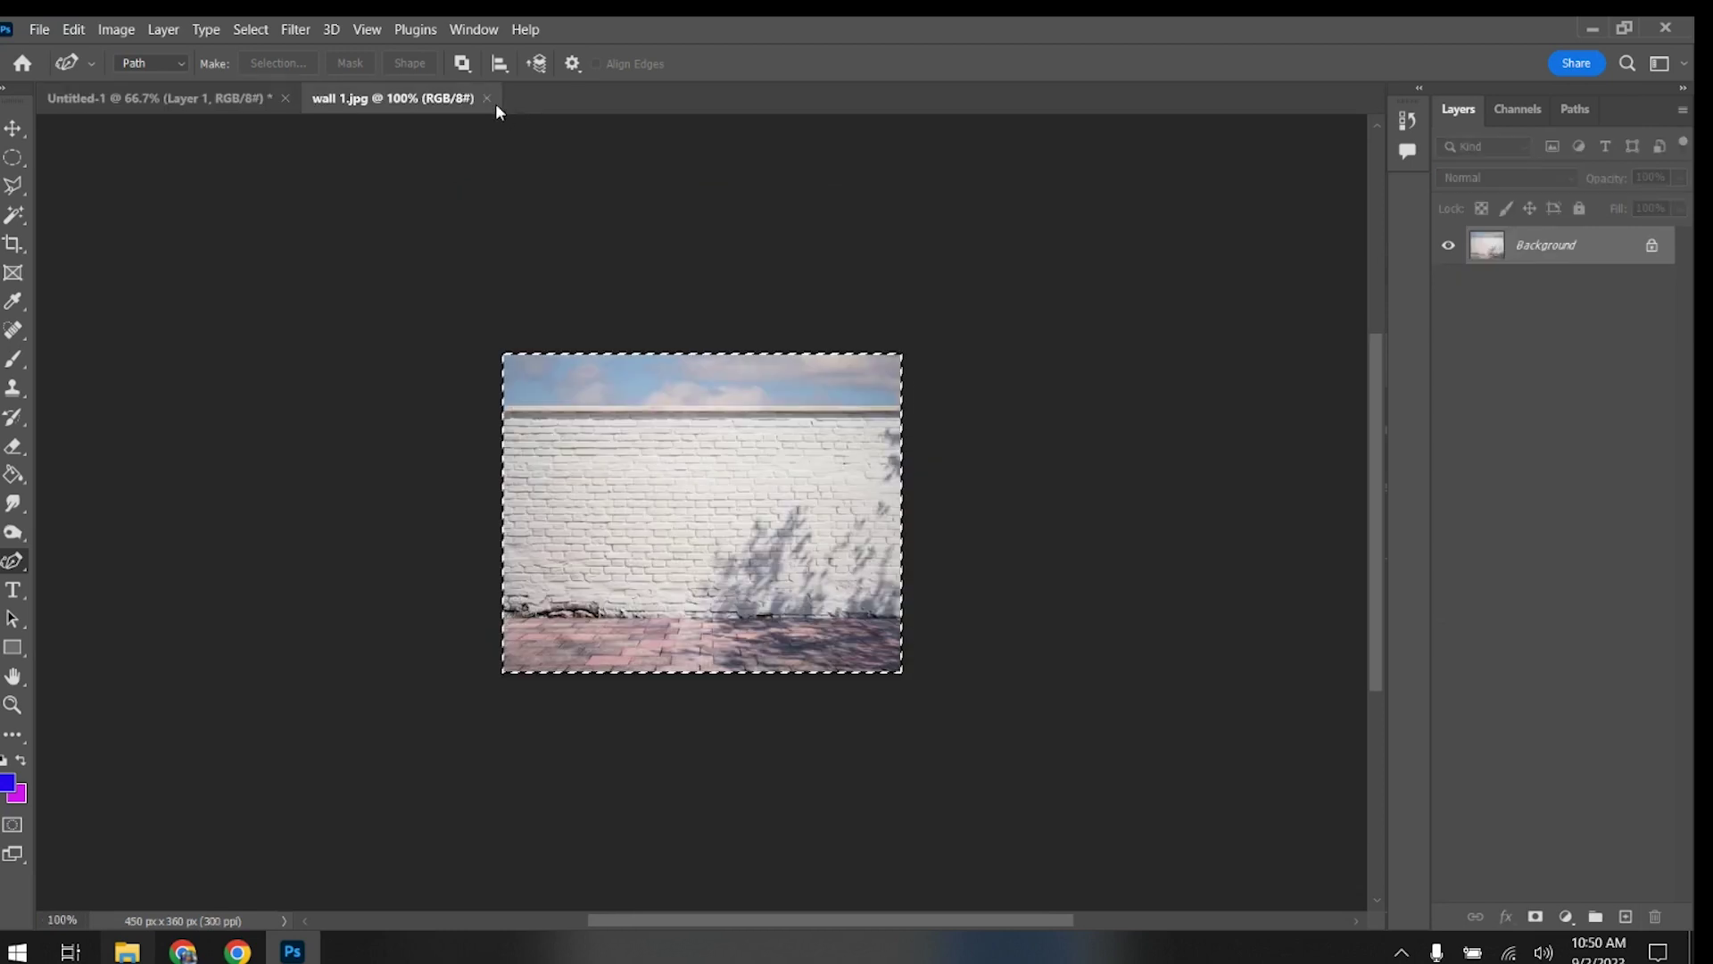
click(487, 98)
click(39, 28)
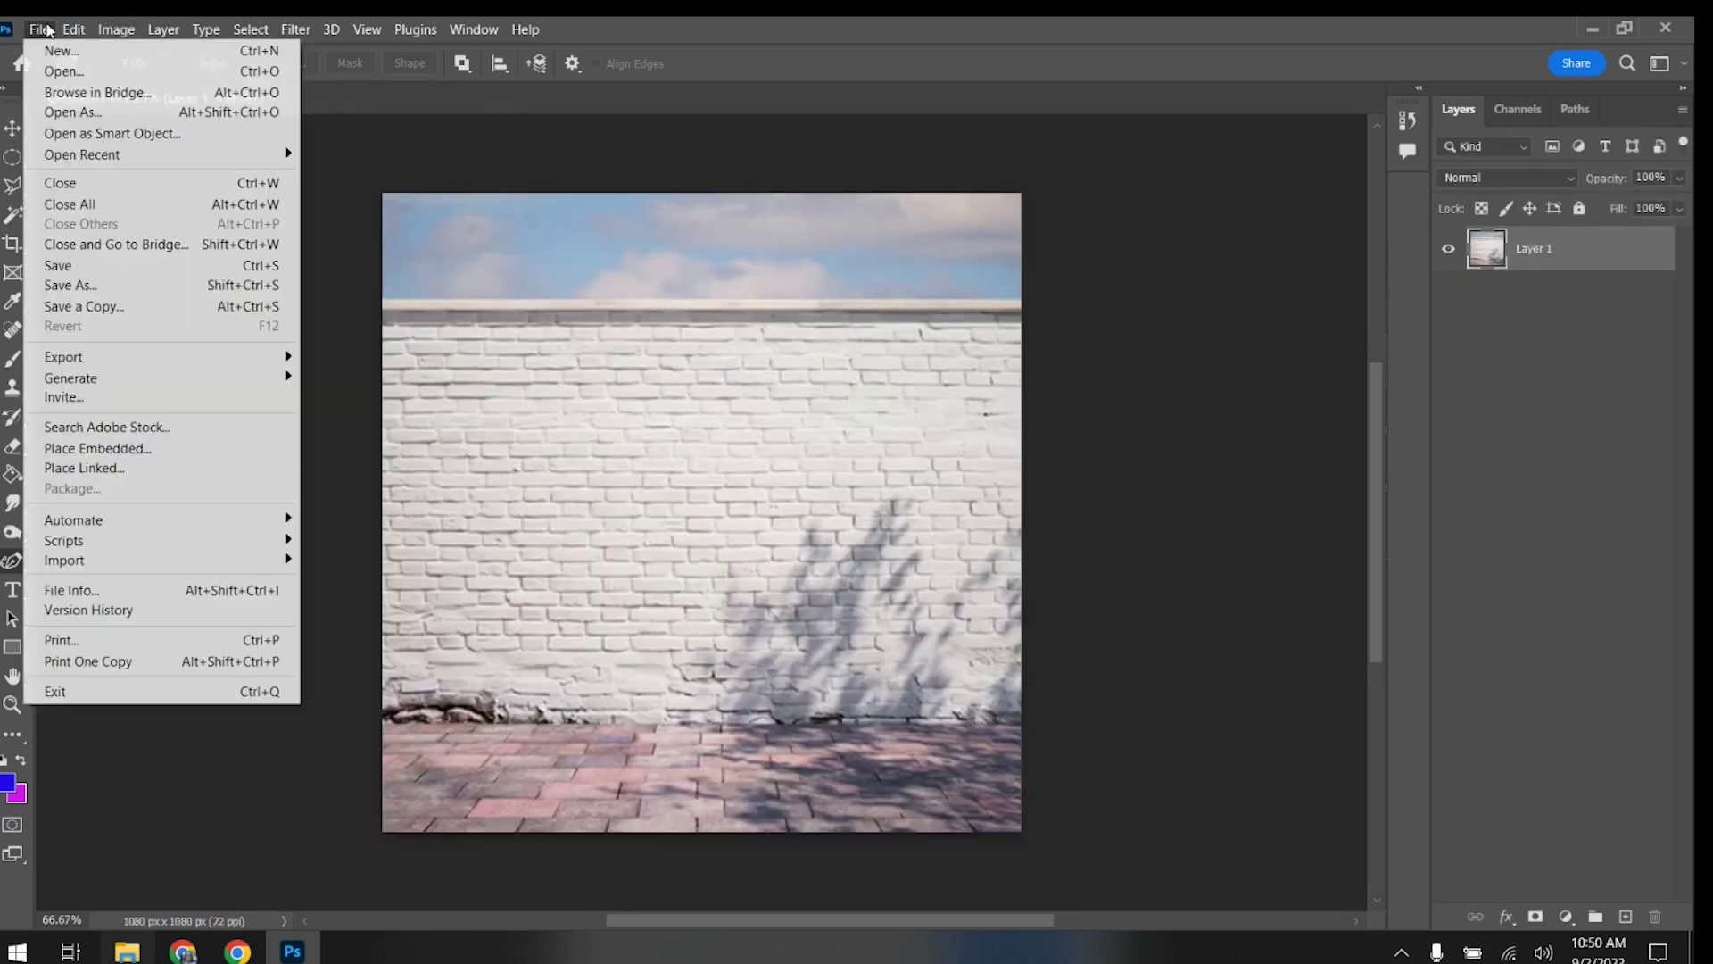
click(57, 68)
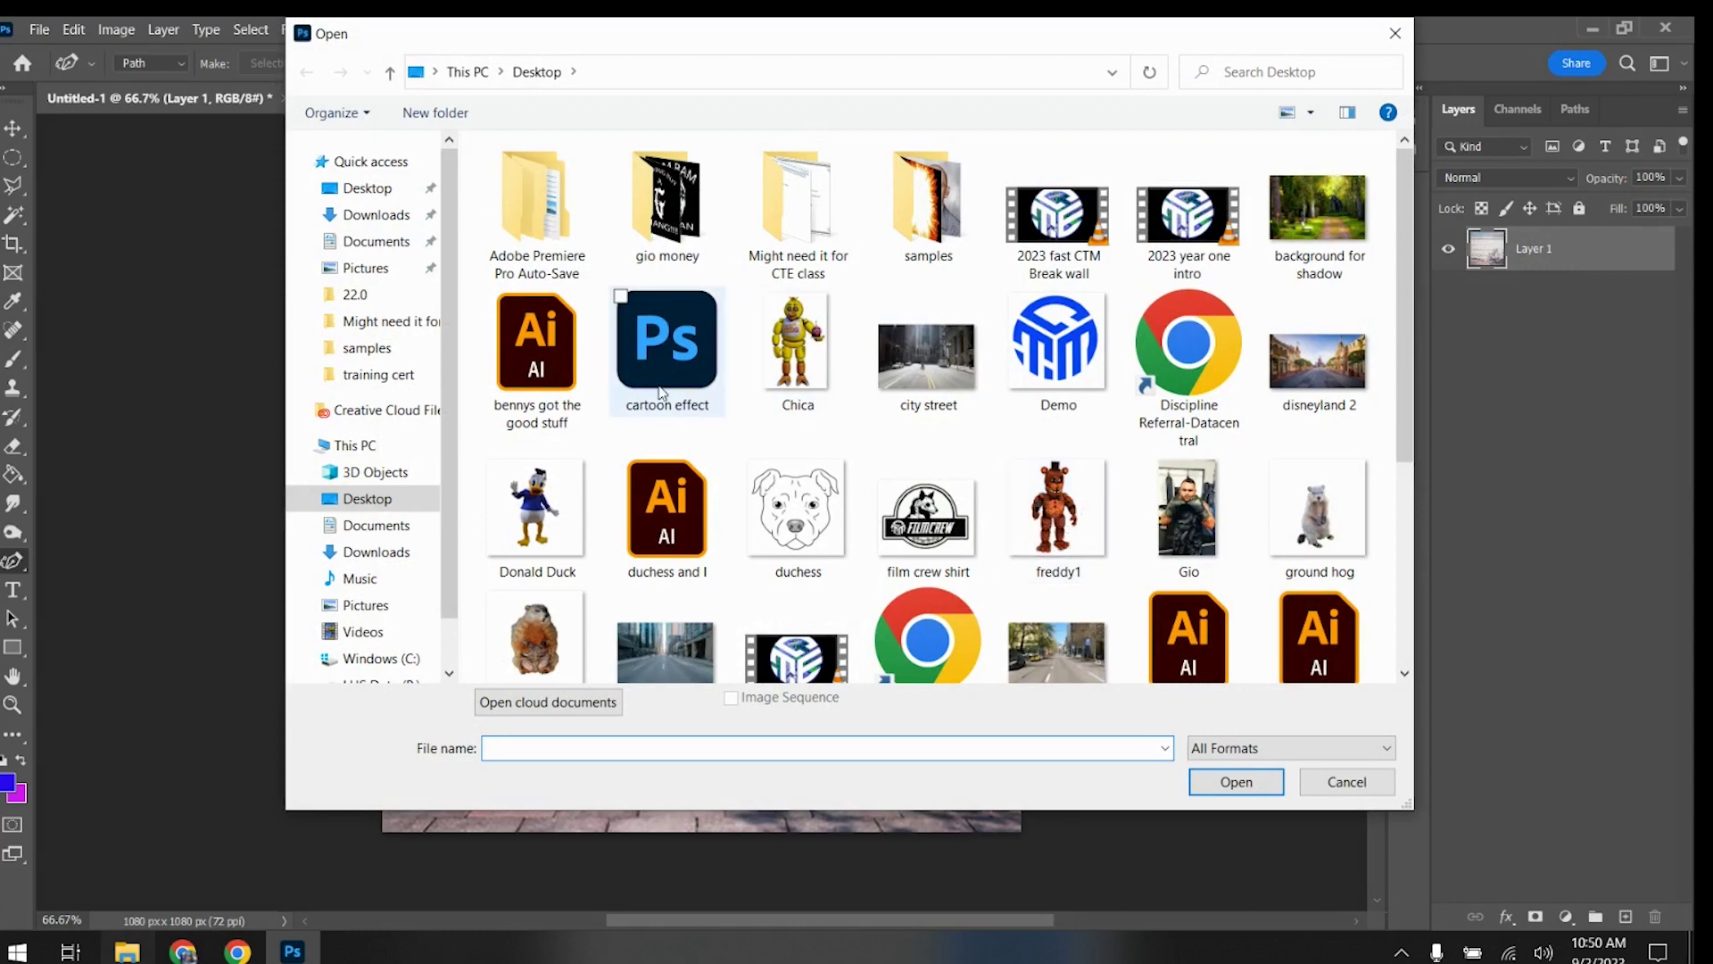
scroll(656, 397, down, 3)
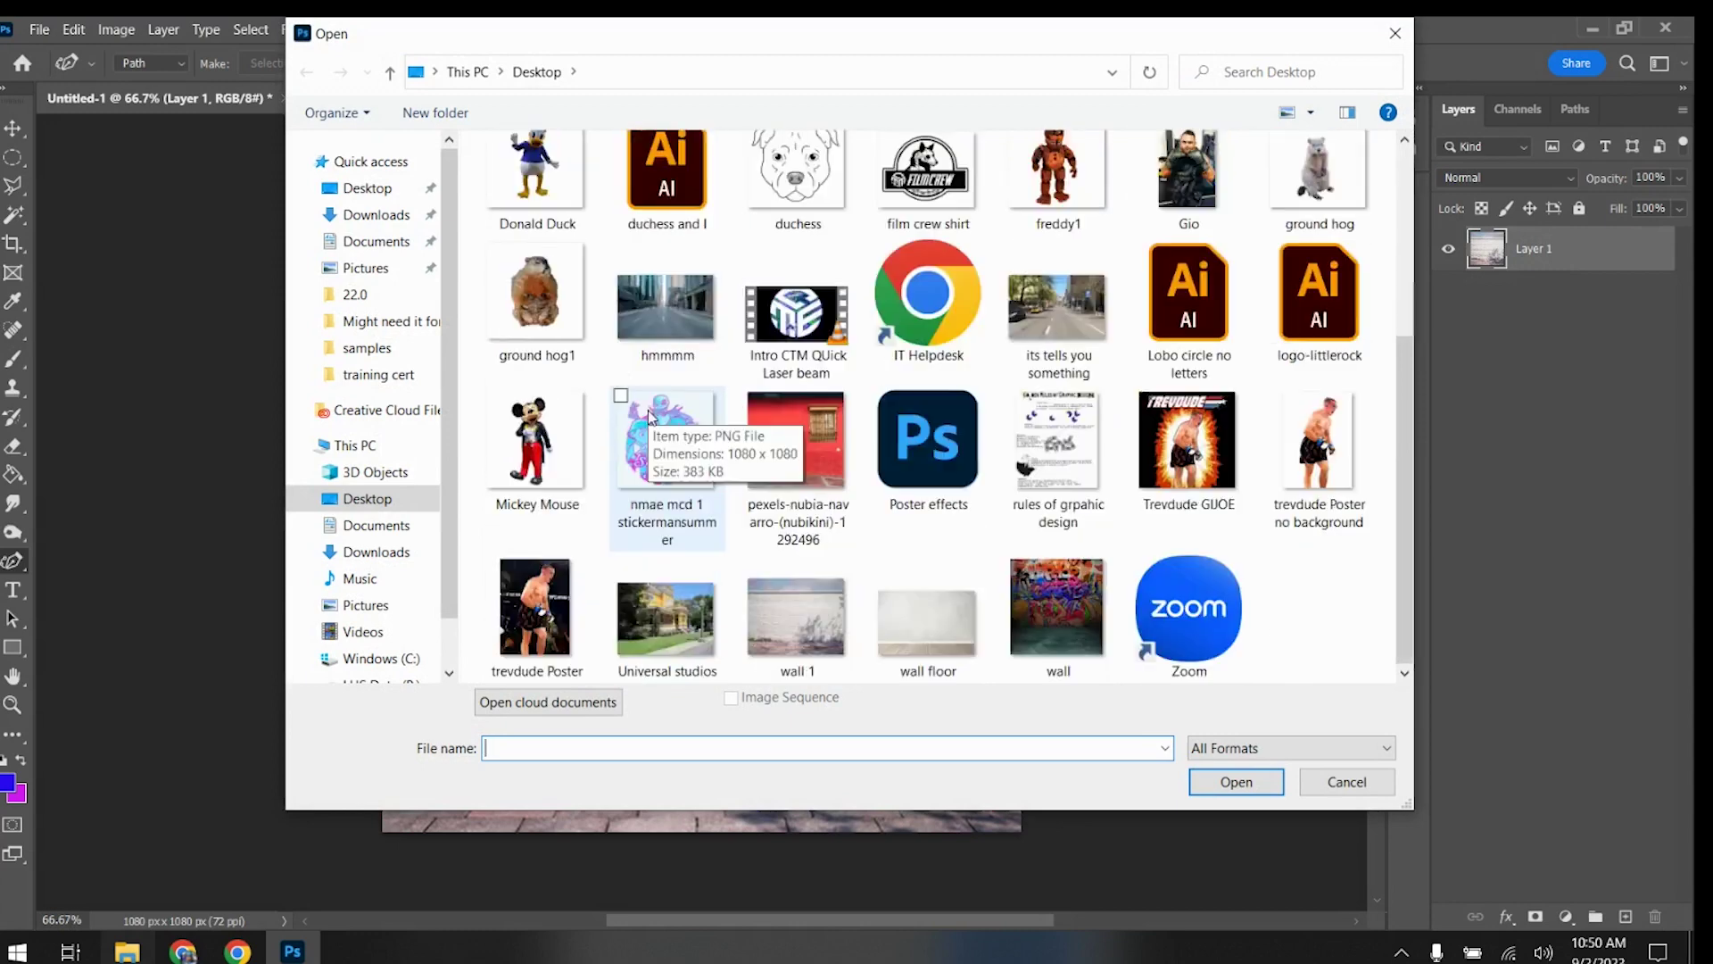
click(561, 453)
click(1236, 782)
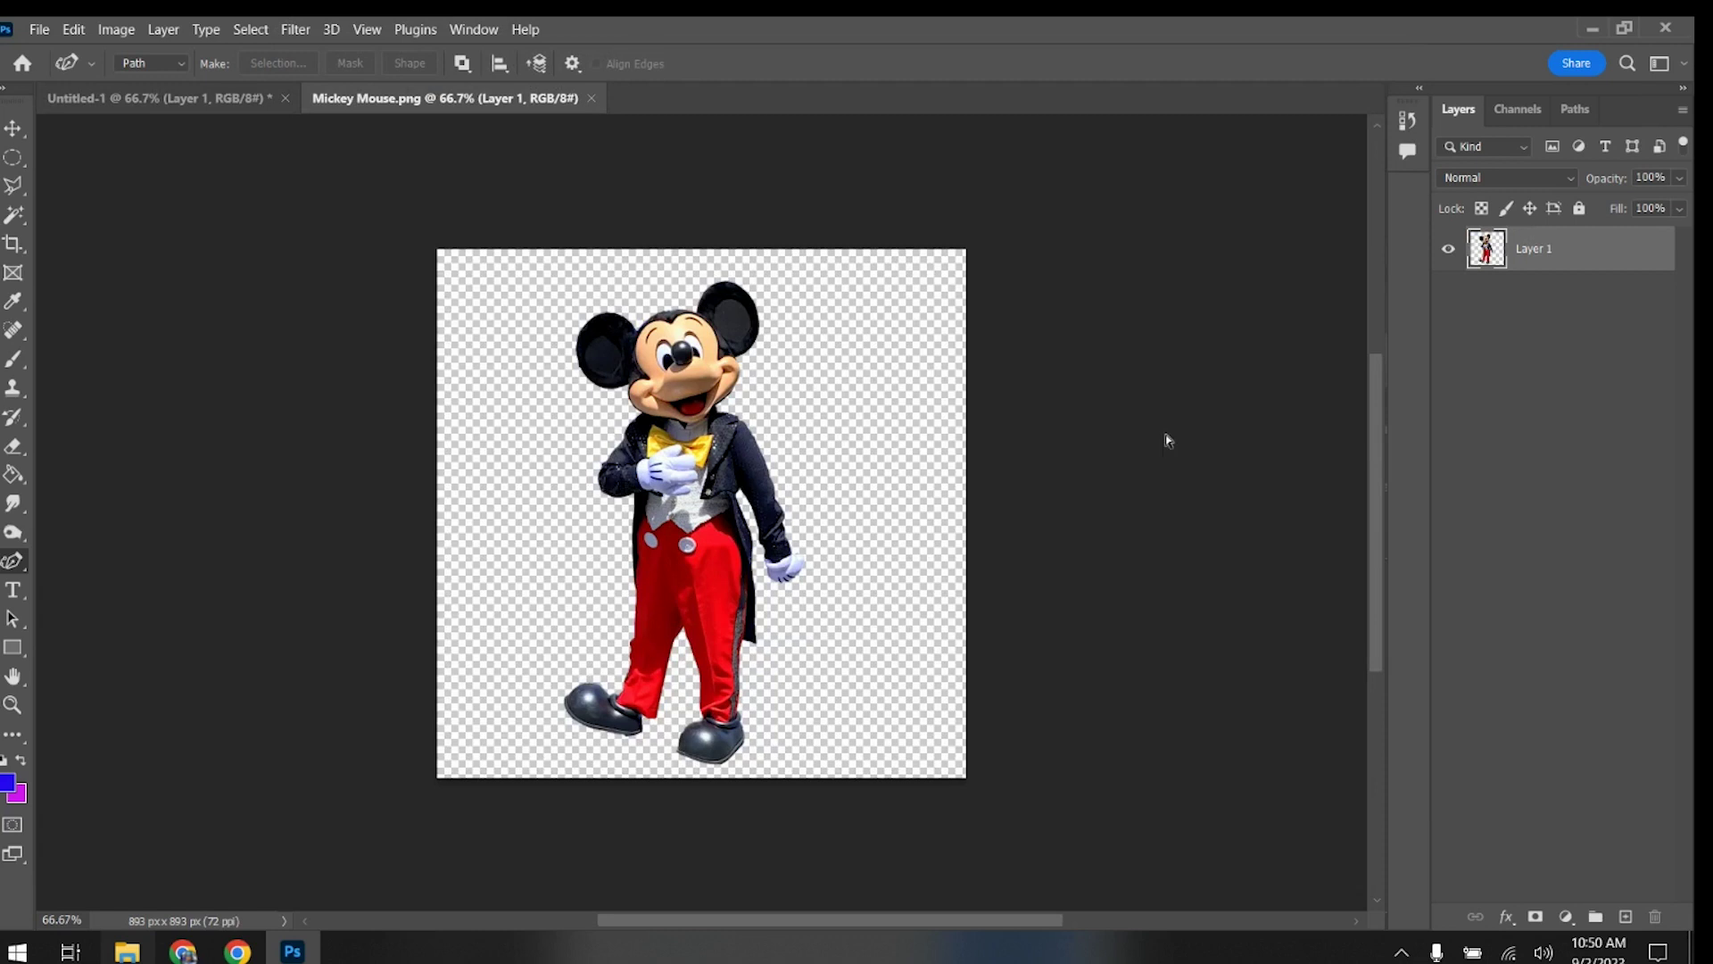
Paste the whole Mickey Mouse image into the brick-wall document as Layer 2.
key(ctrl+a)
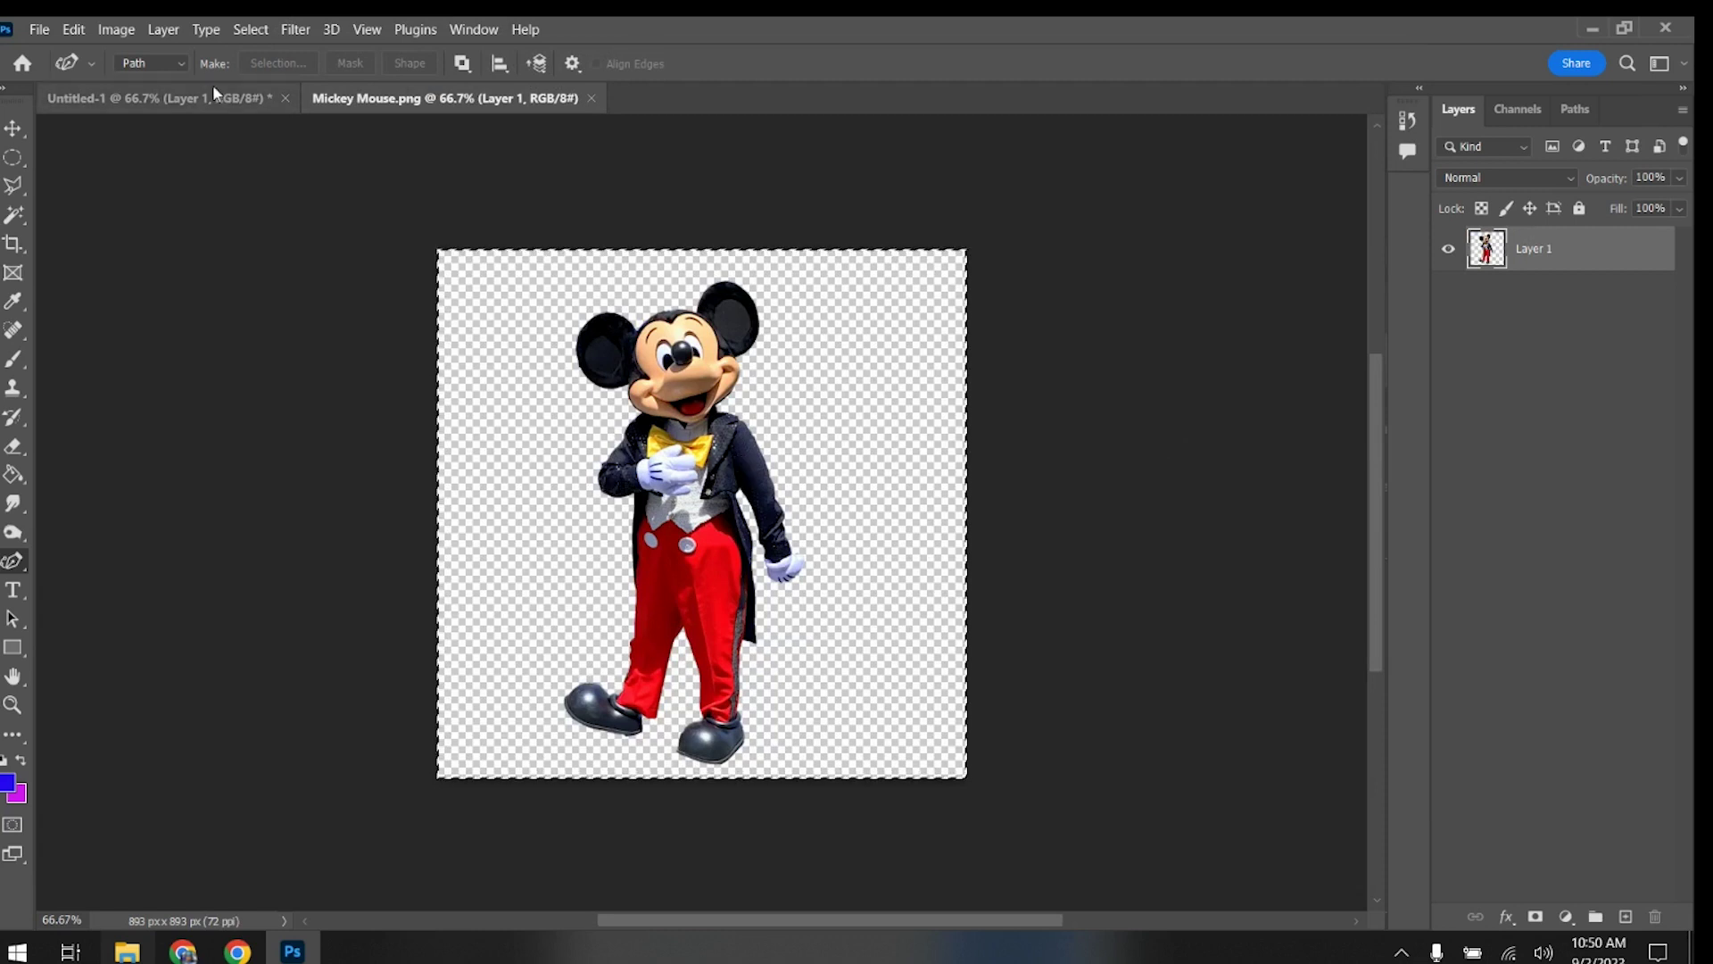
click(137, 99)
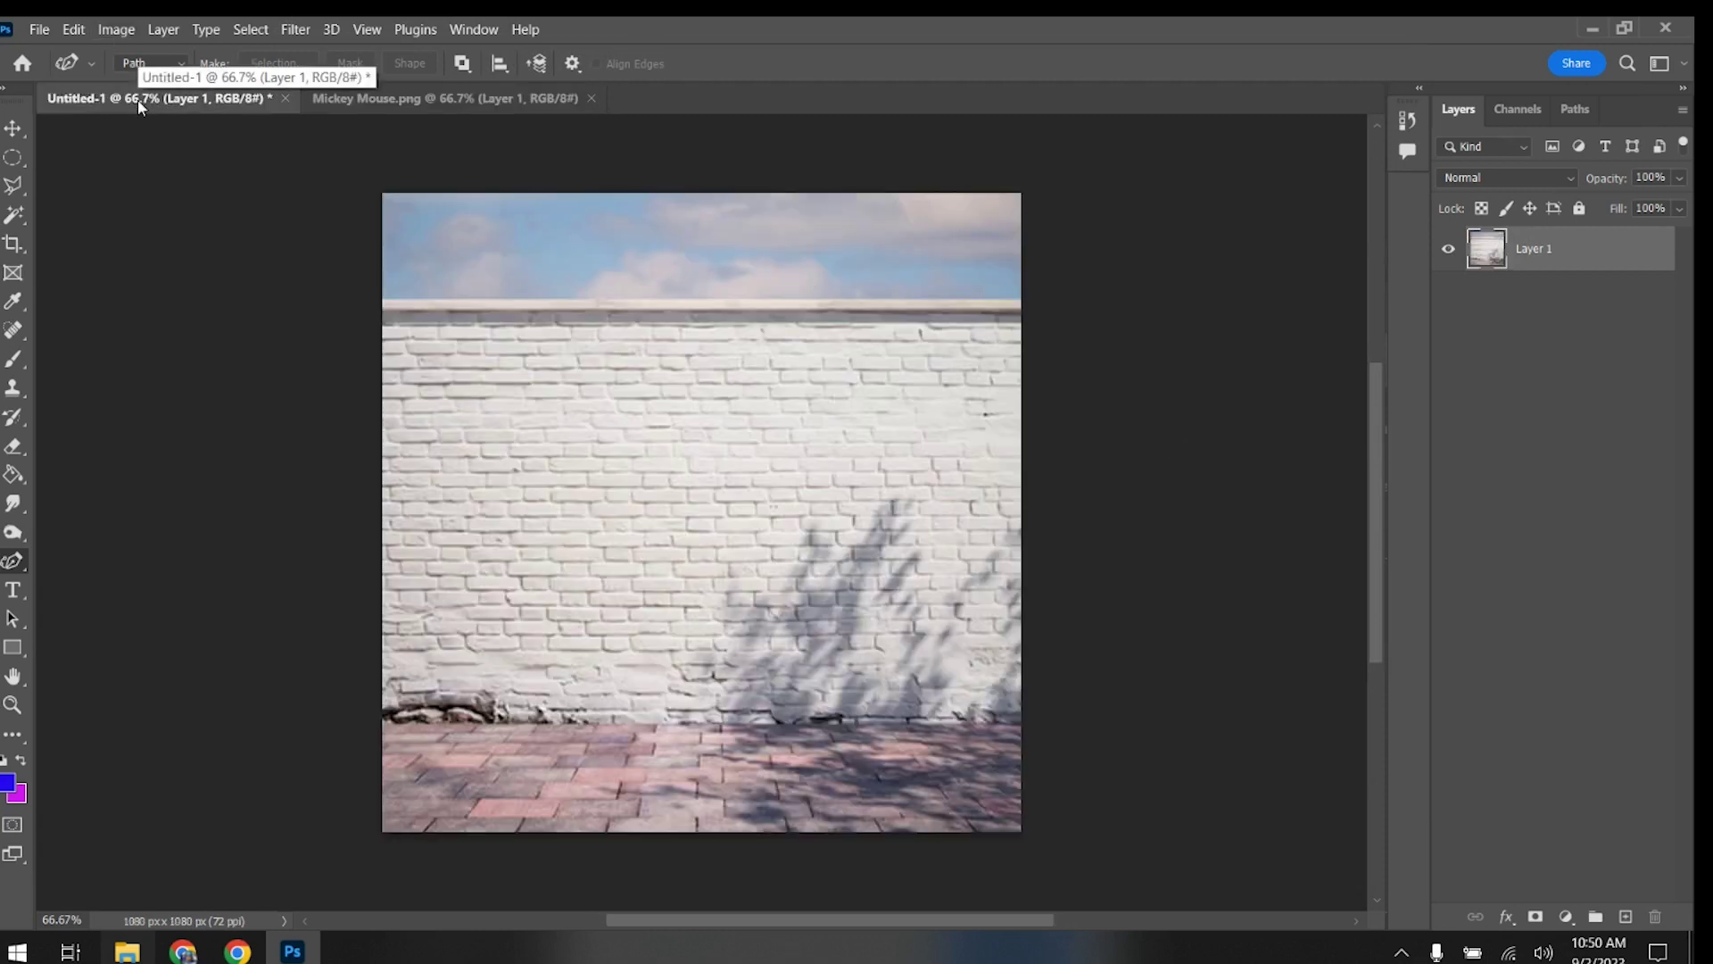
key(ctrl+v)
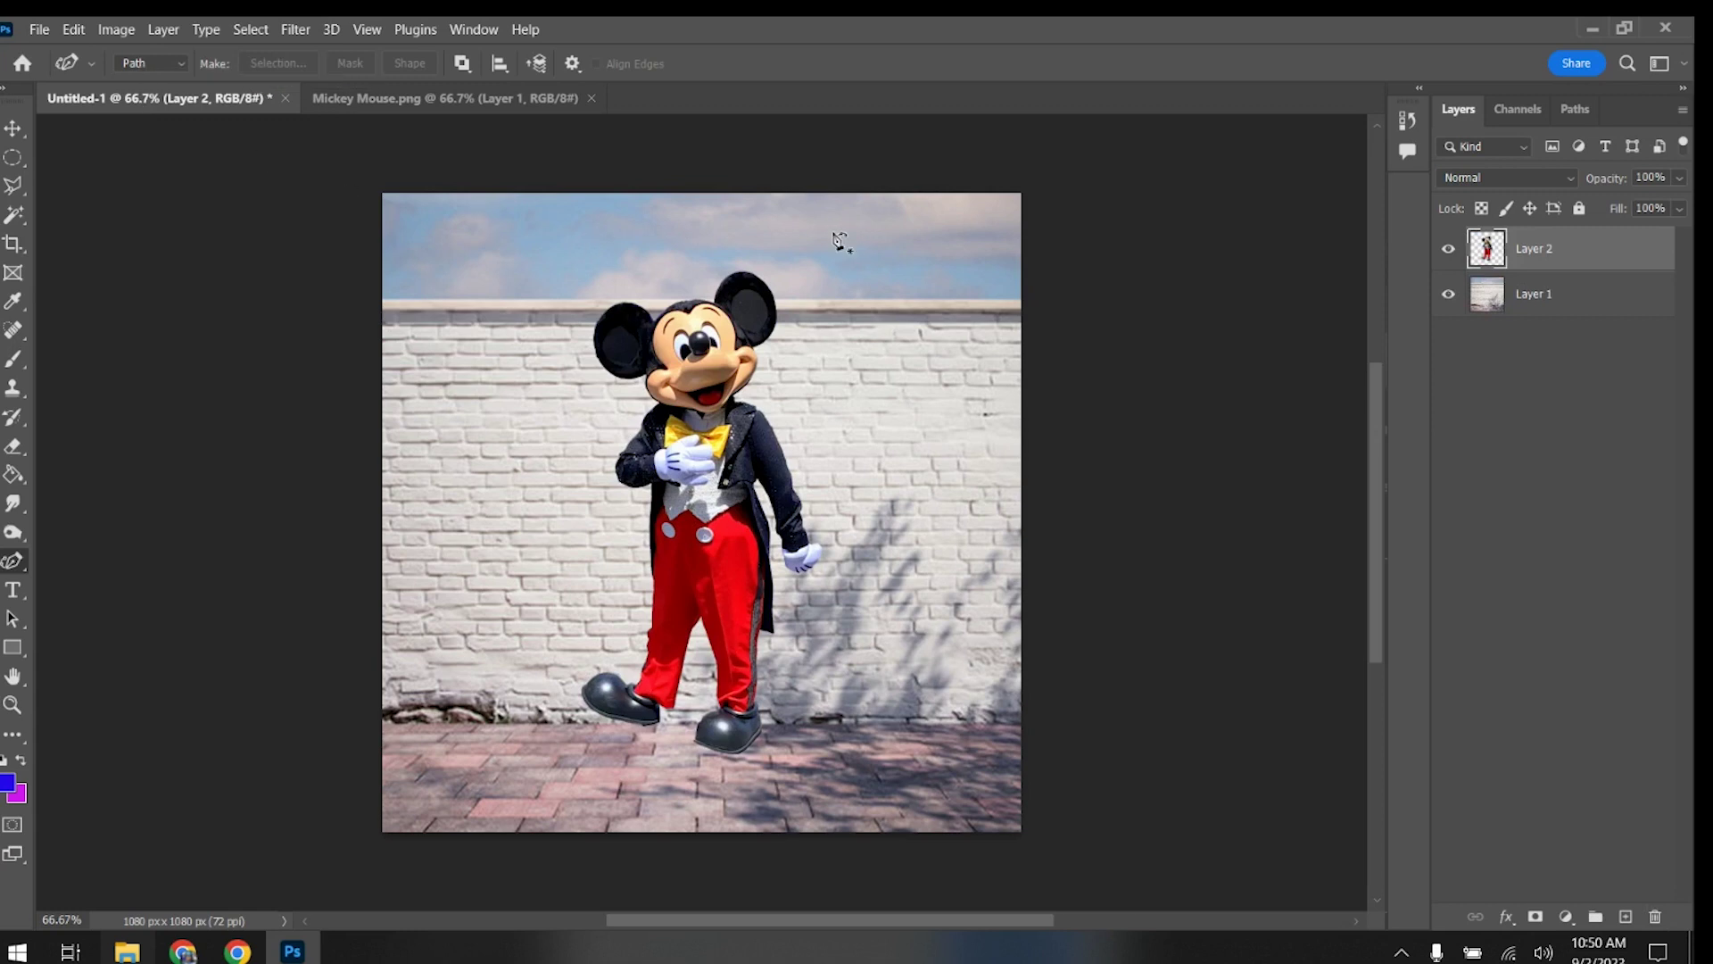
click(14, 160)
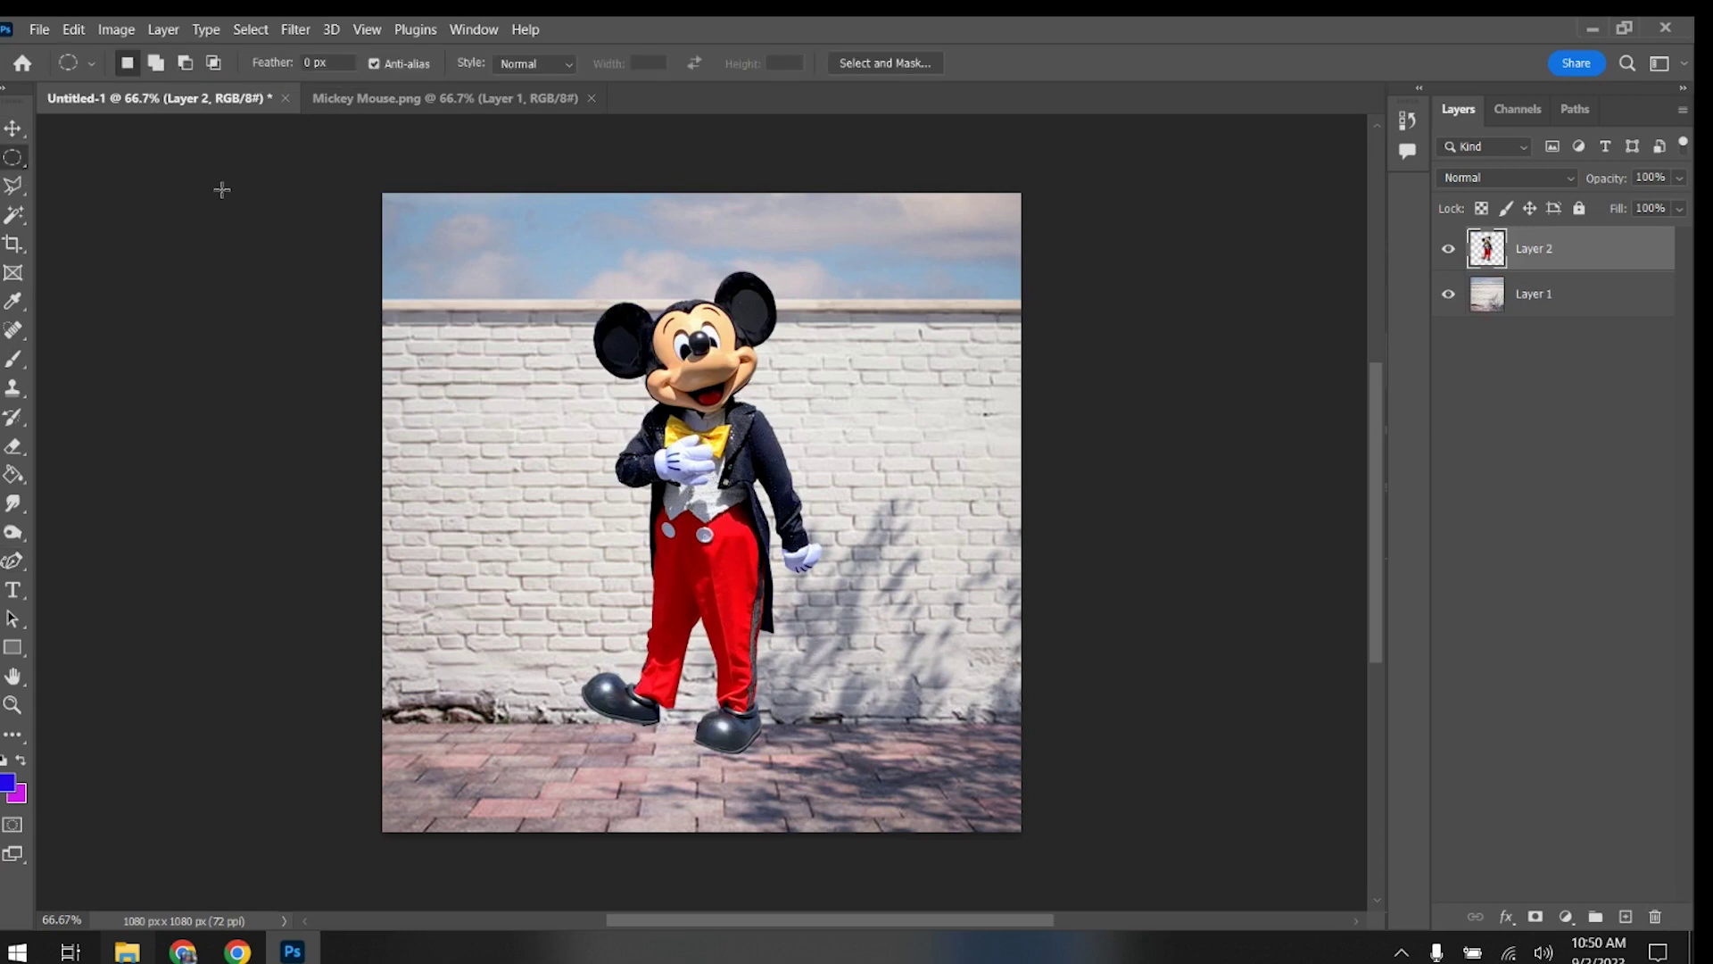
Close Mickey Mouse.png and move Mickey slightly lower and right on the wall.
click(350, 100)
click(593, 100)
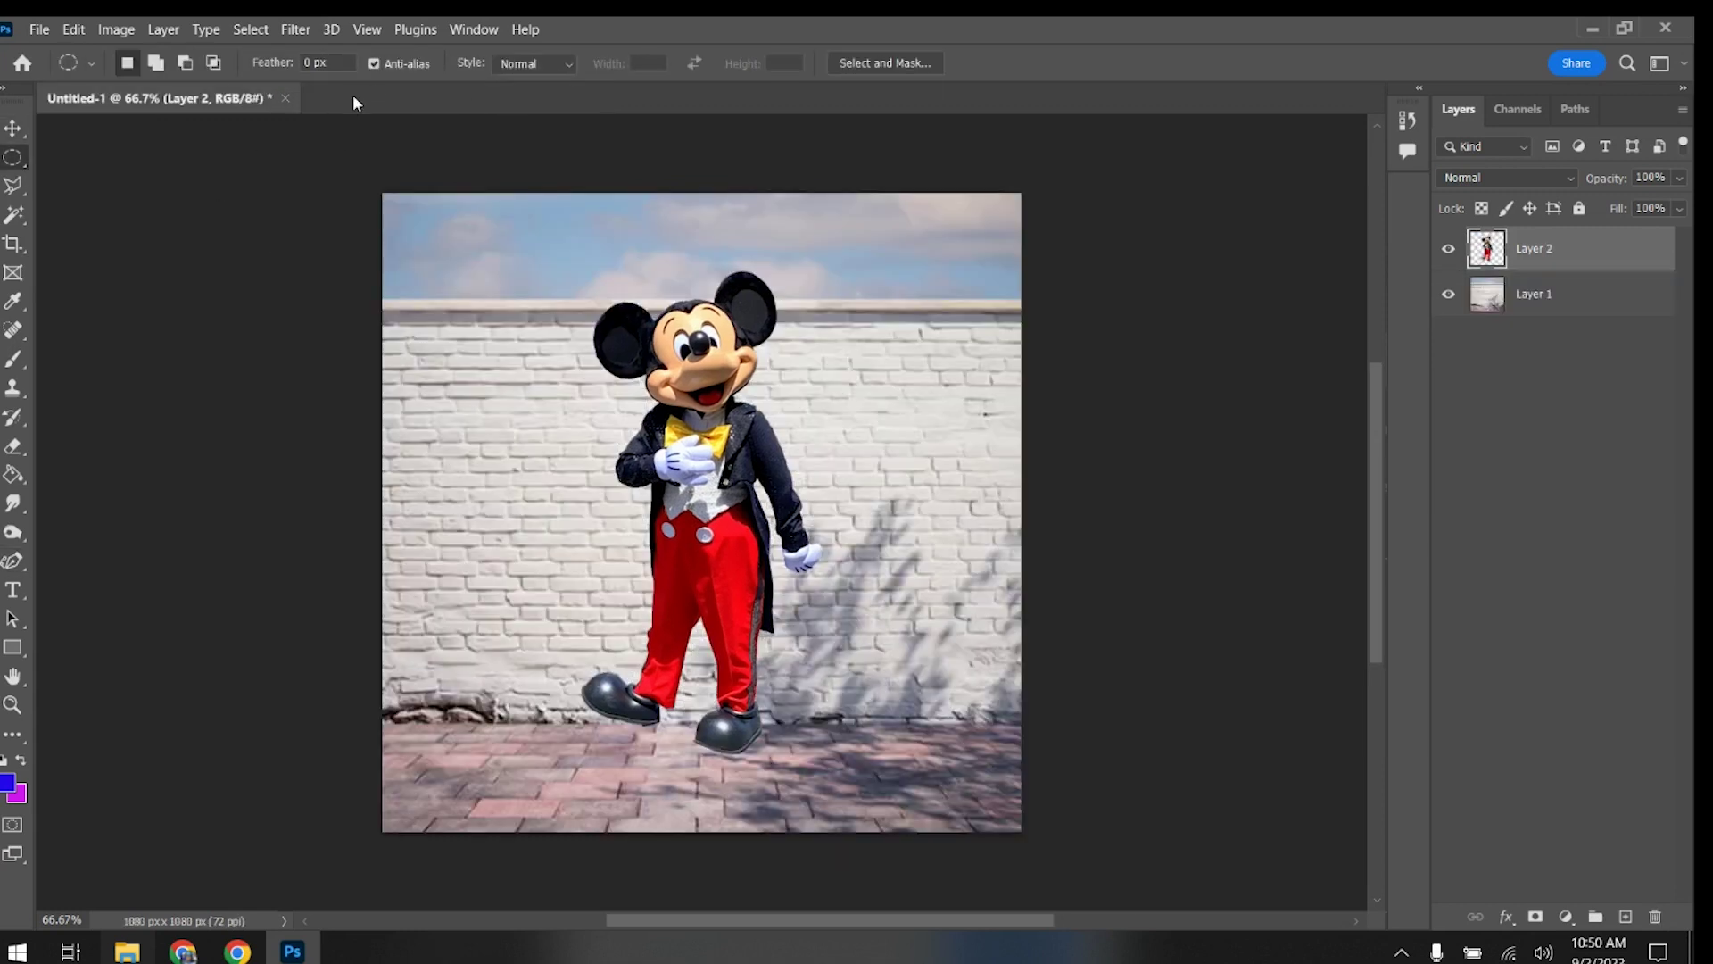
click(13, 128)
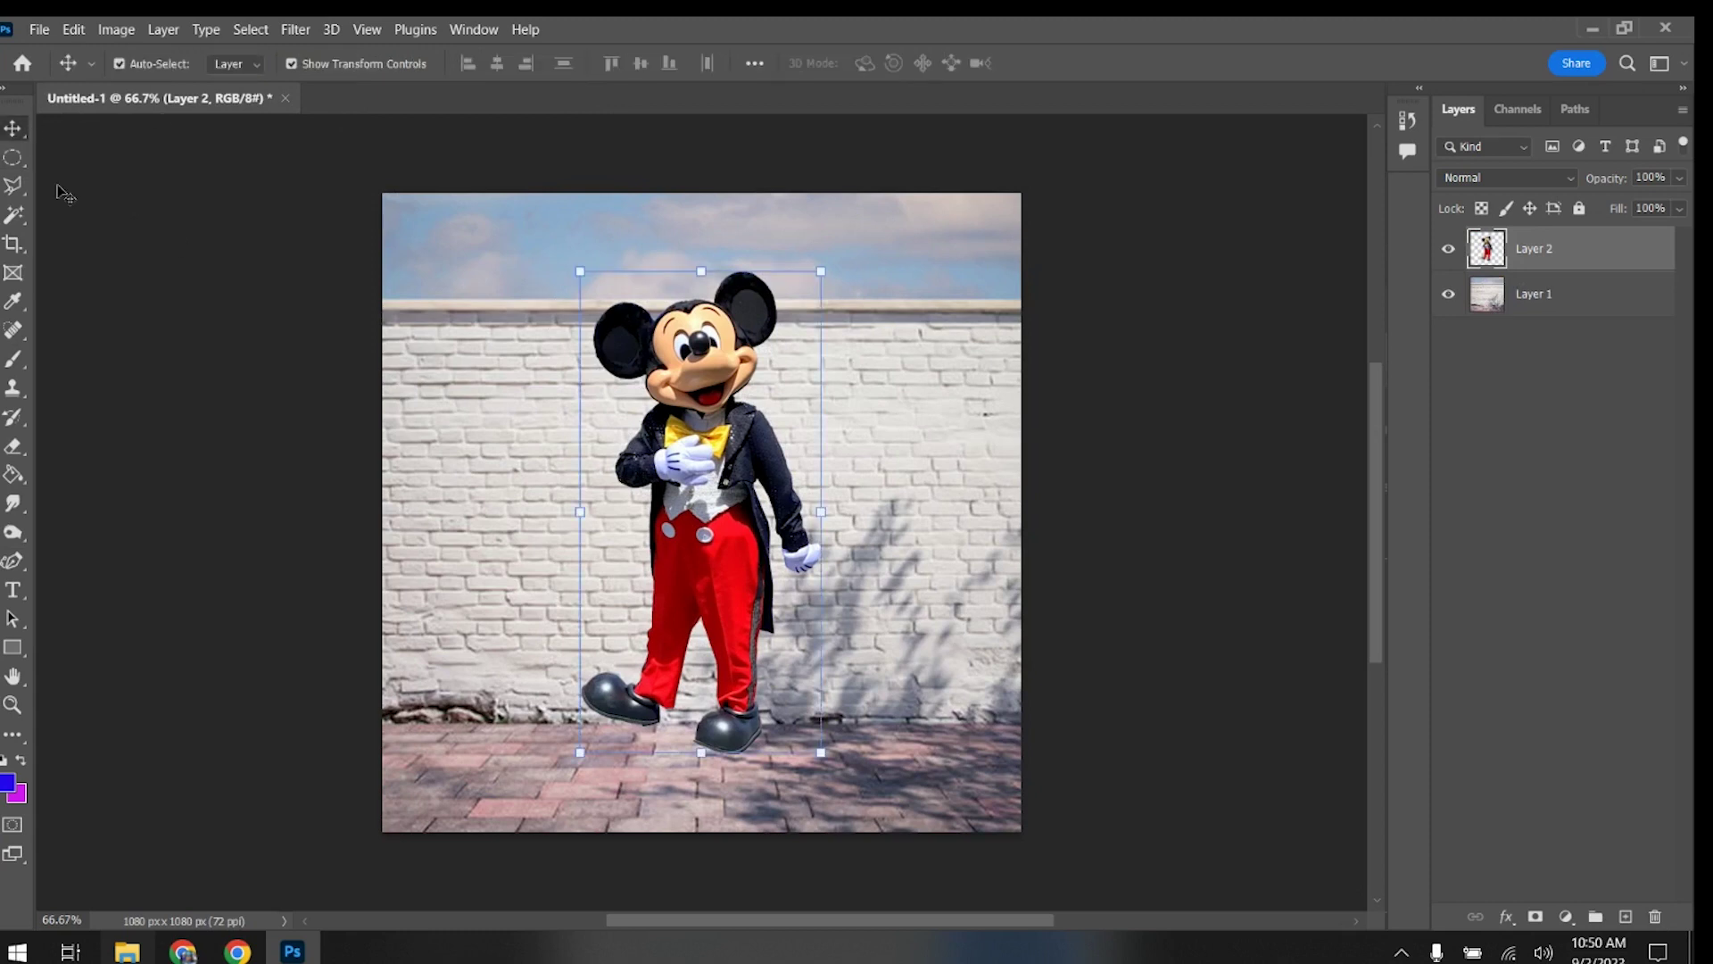
drag(707, 457, 743, 510)
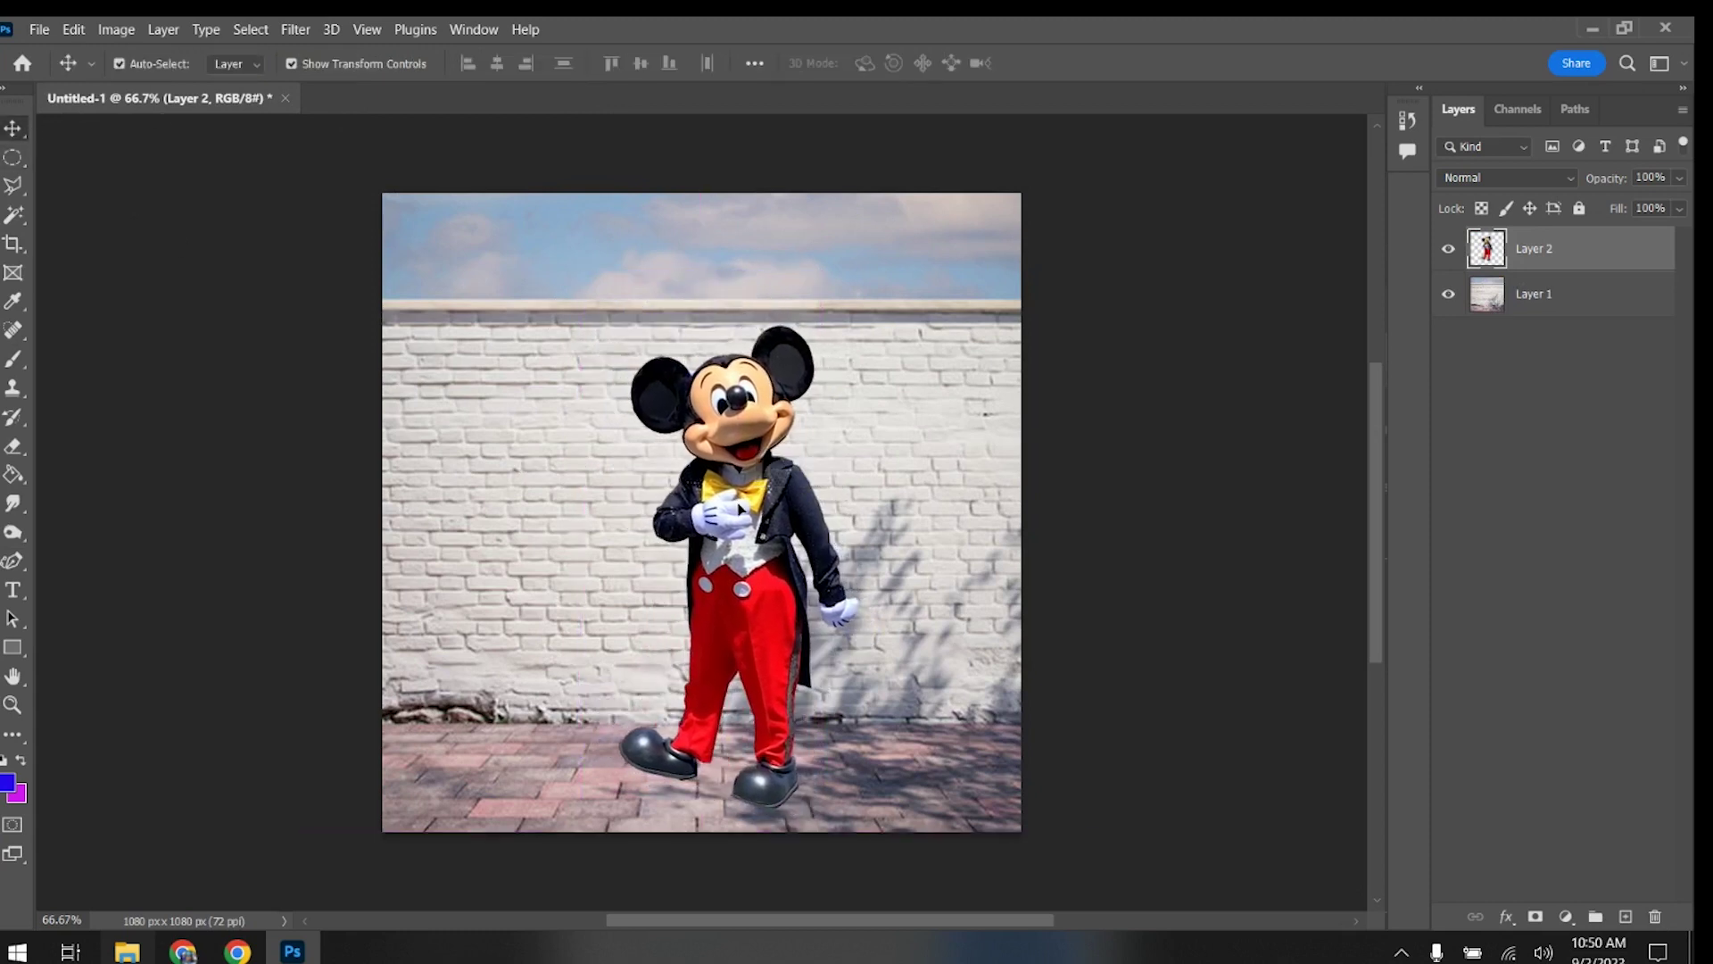
Duplicate Mickey's Layer 2 in the Layers panel.
click(1165, 234)
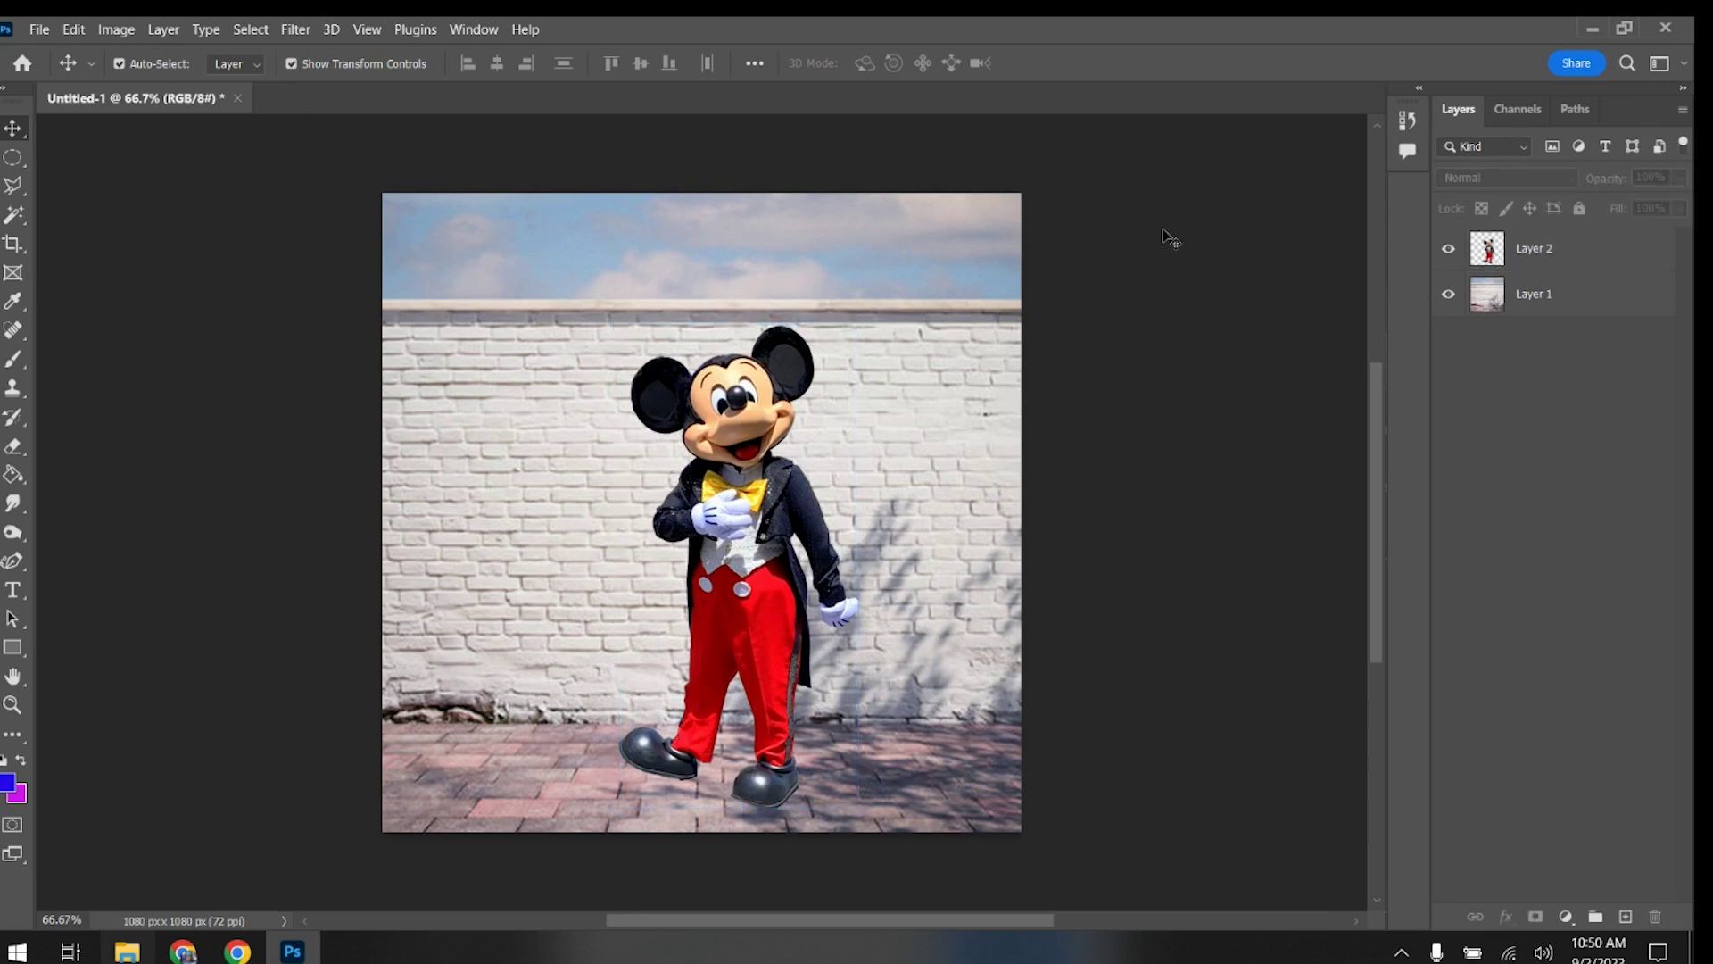
click(1561, 256)
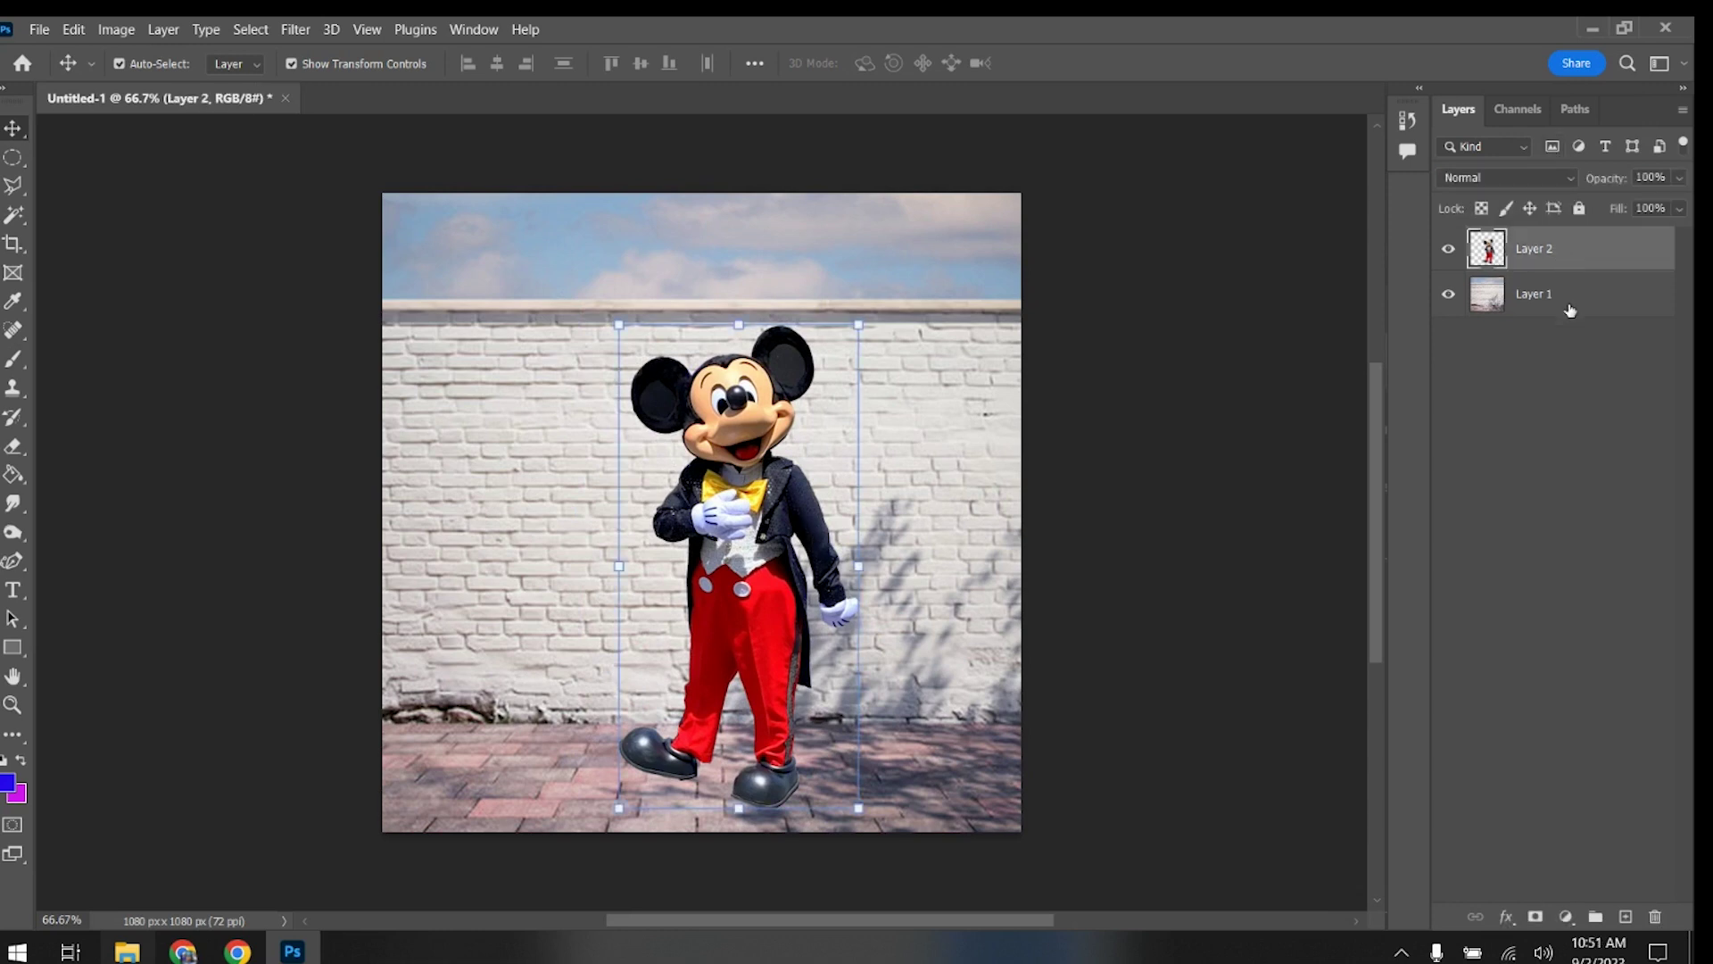
click(1569, 305)
click(1572, 255)
click(1554, 296)
click(1576, 261)
drag(1577, 260, 1627, 908)
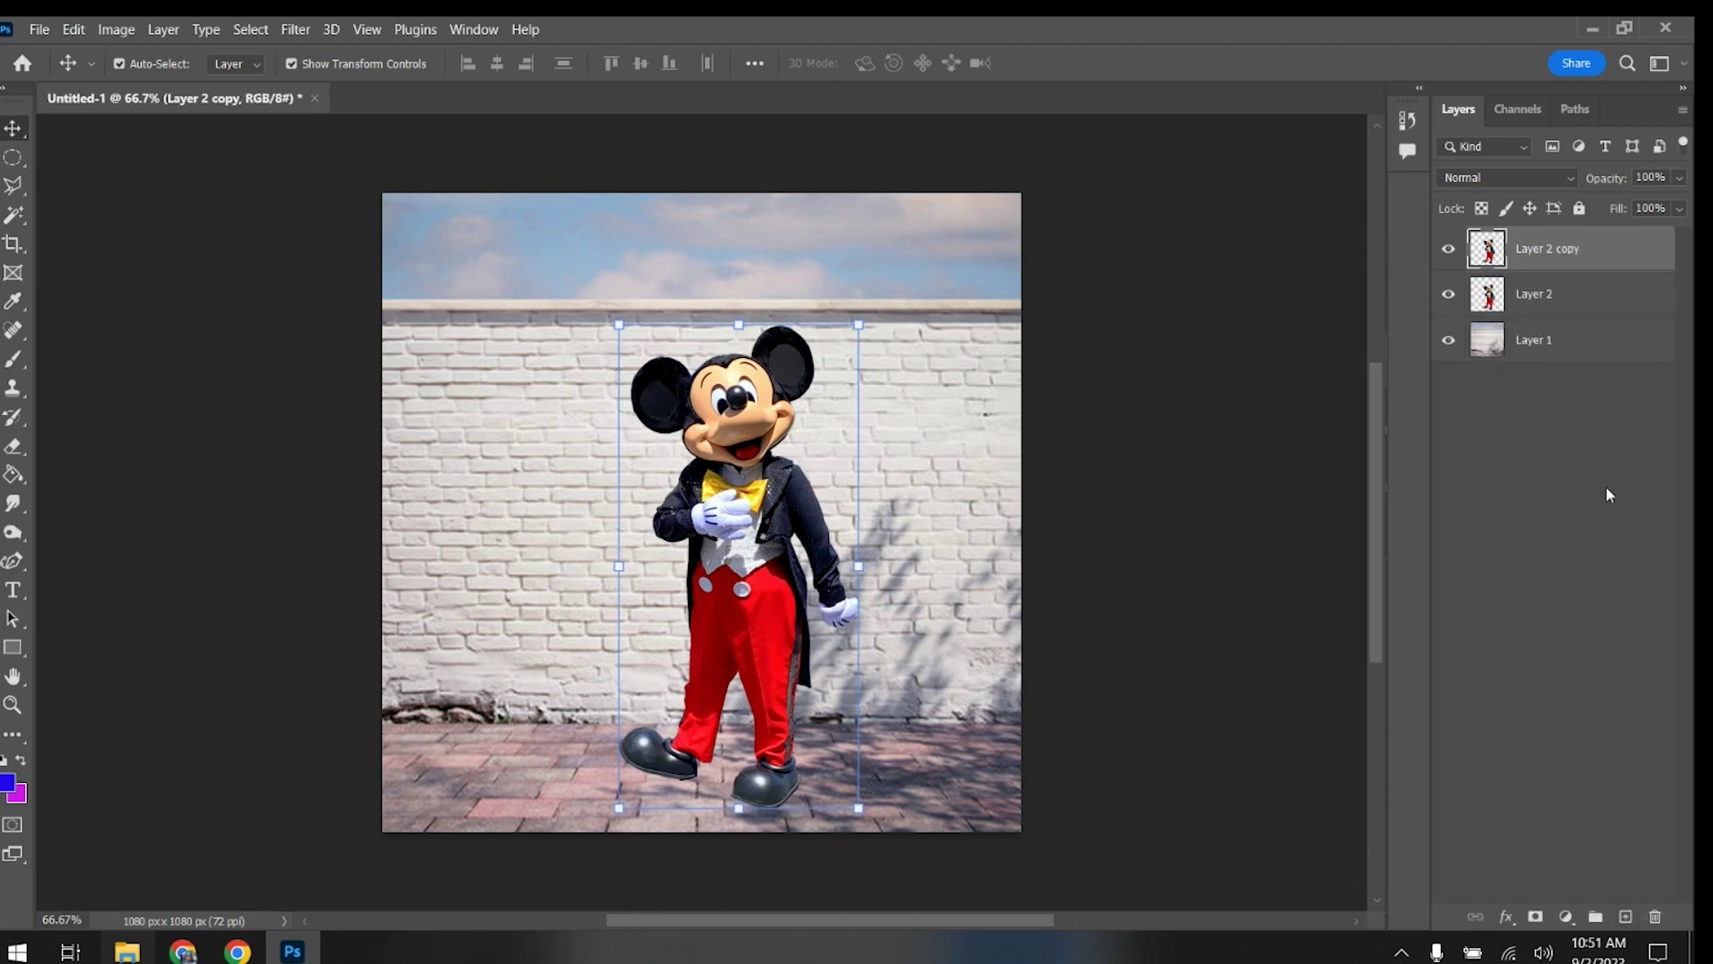
Rename the layers Mickey and Shadow, leaving Shadow selected.
double_click(1533, 294)
text(Mickey)
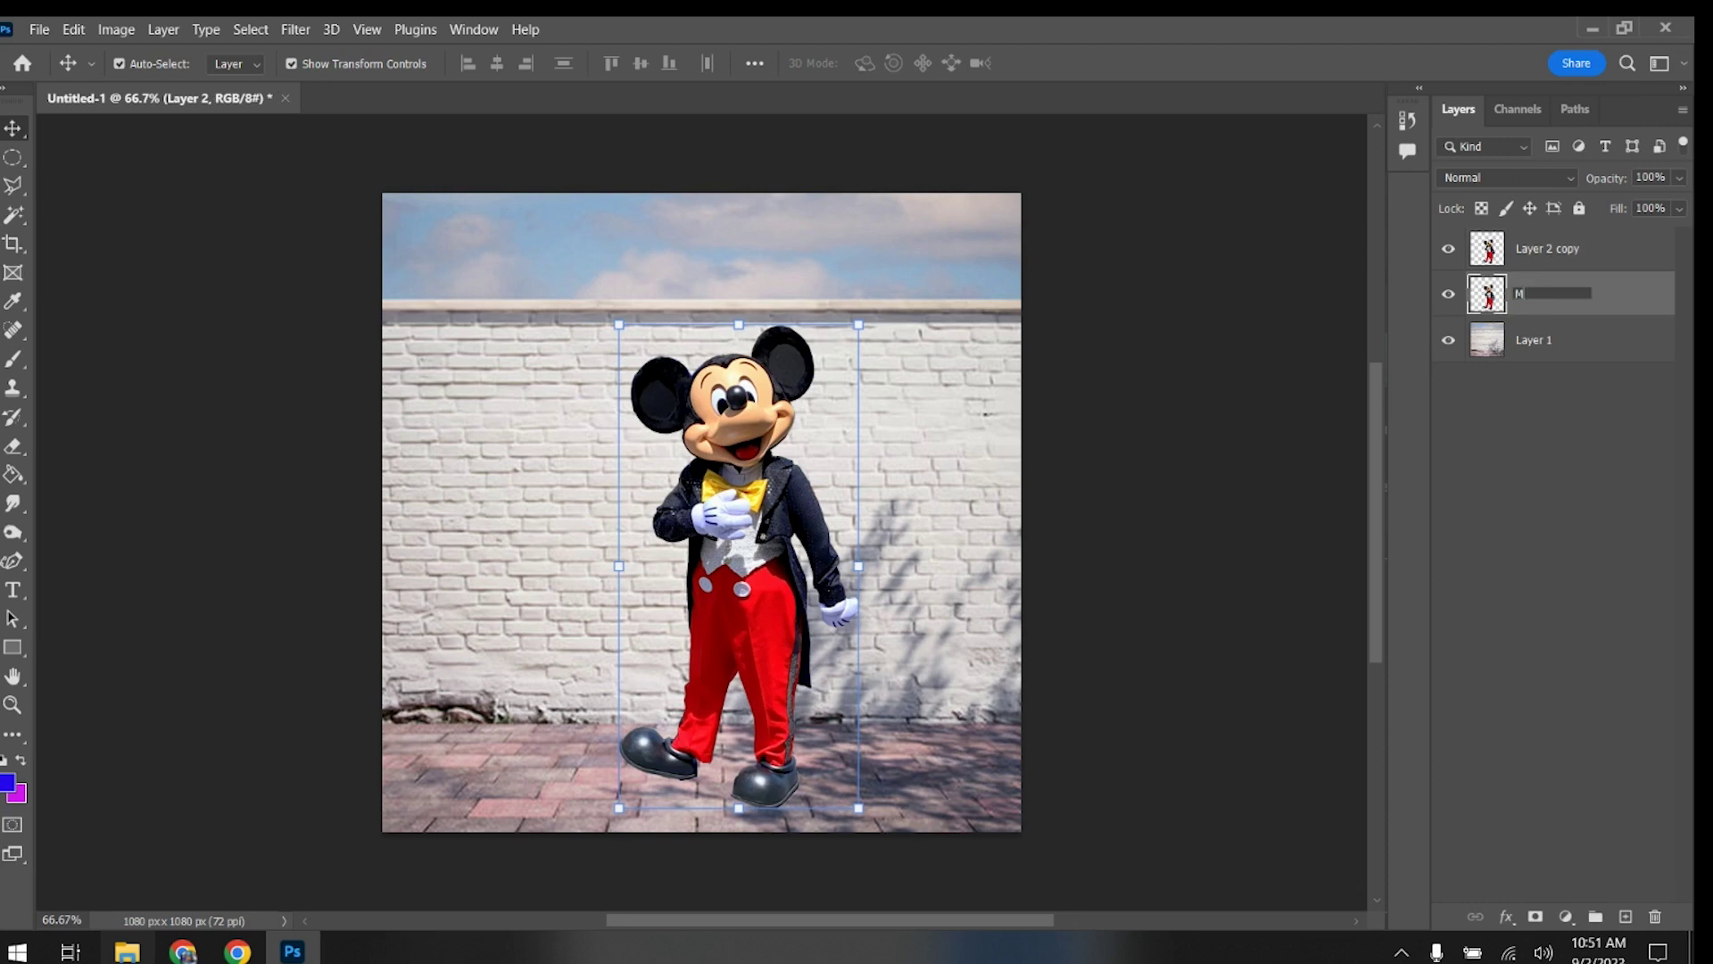
double_click(1543, 248)
text(S)
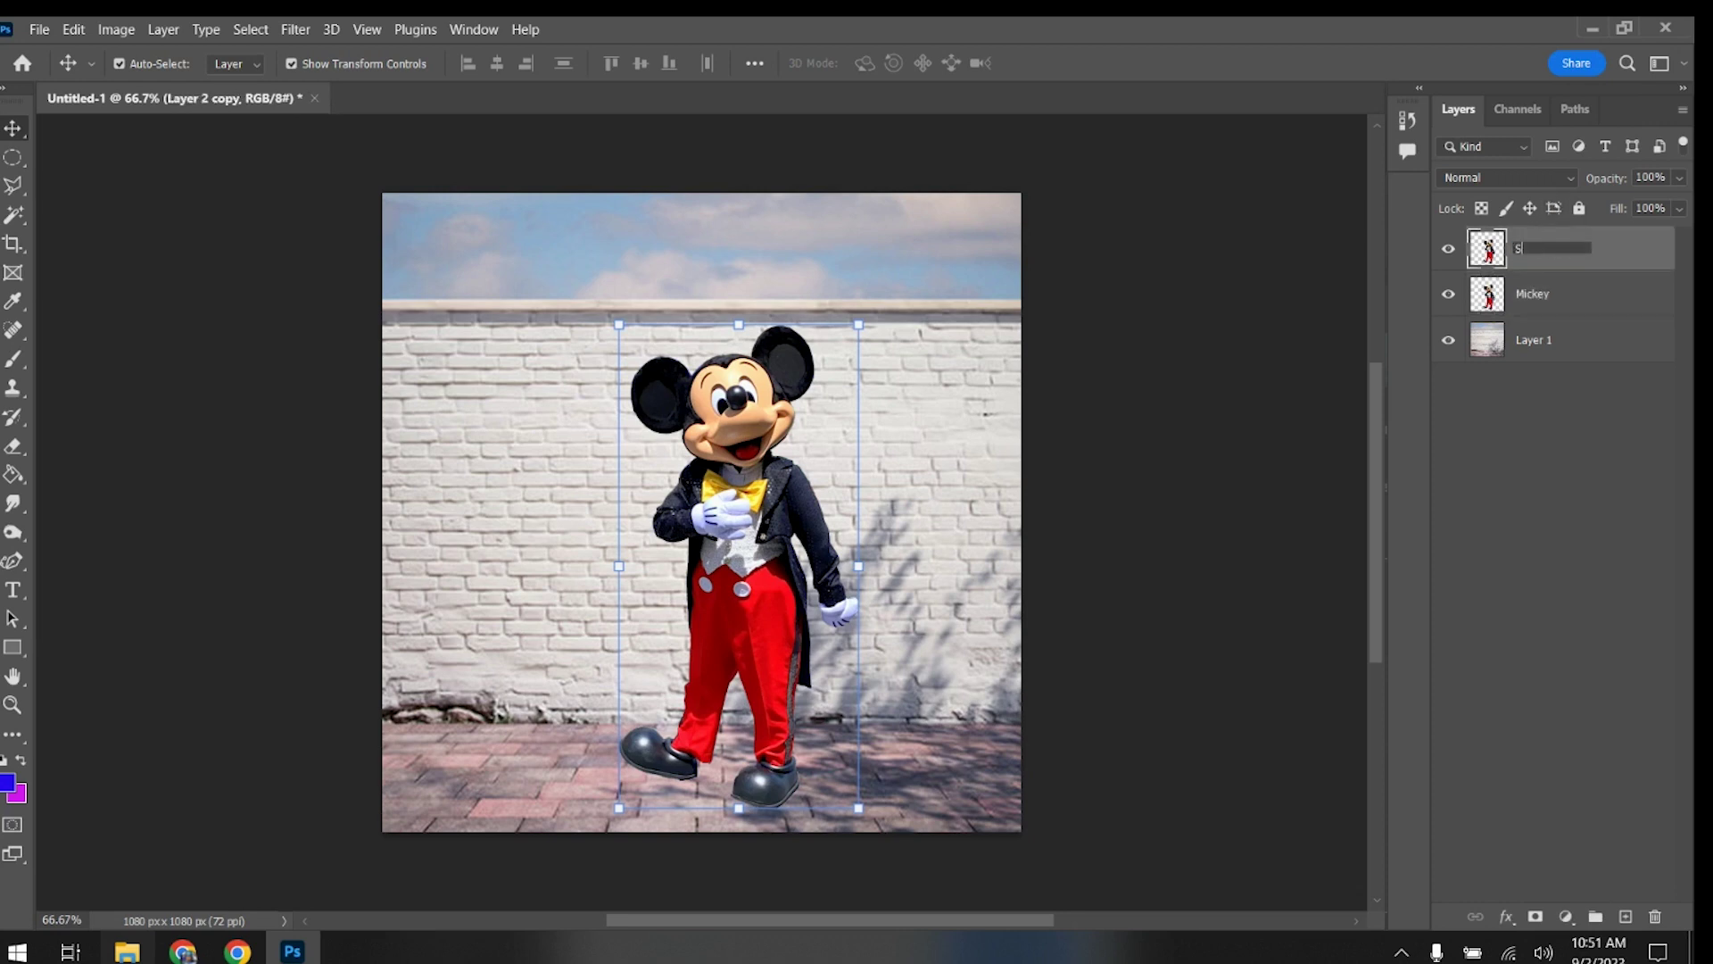
text(hadow)
click(1449, 477)
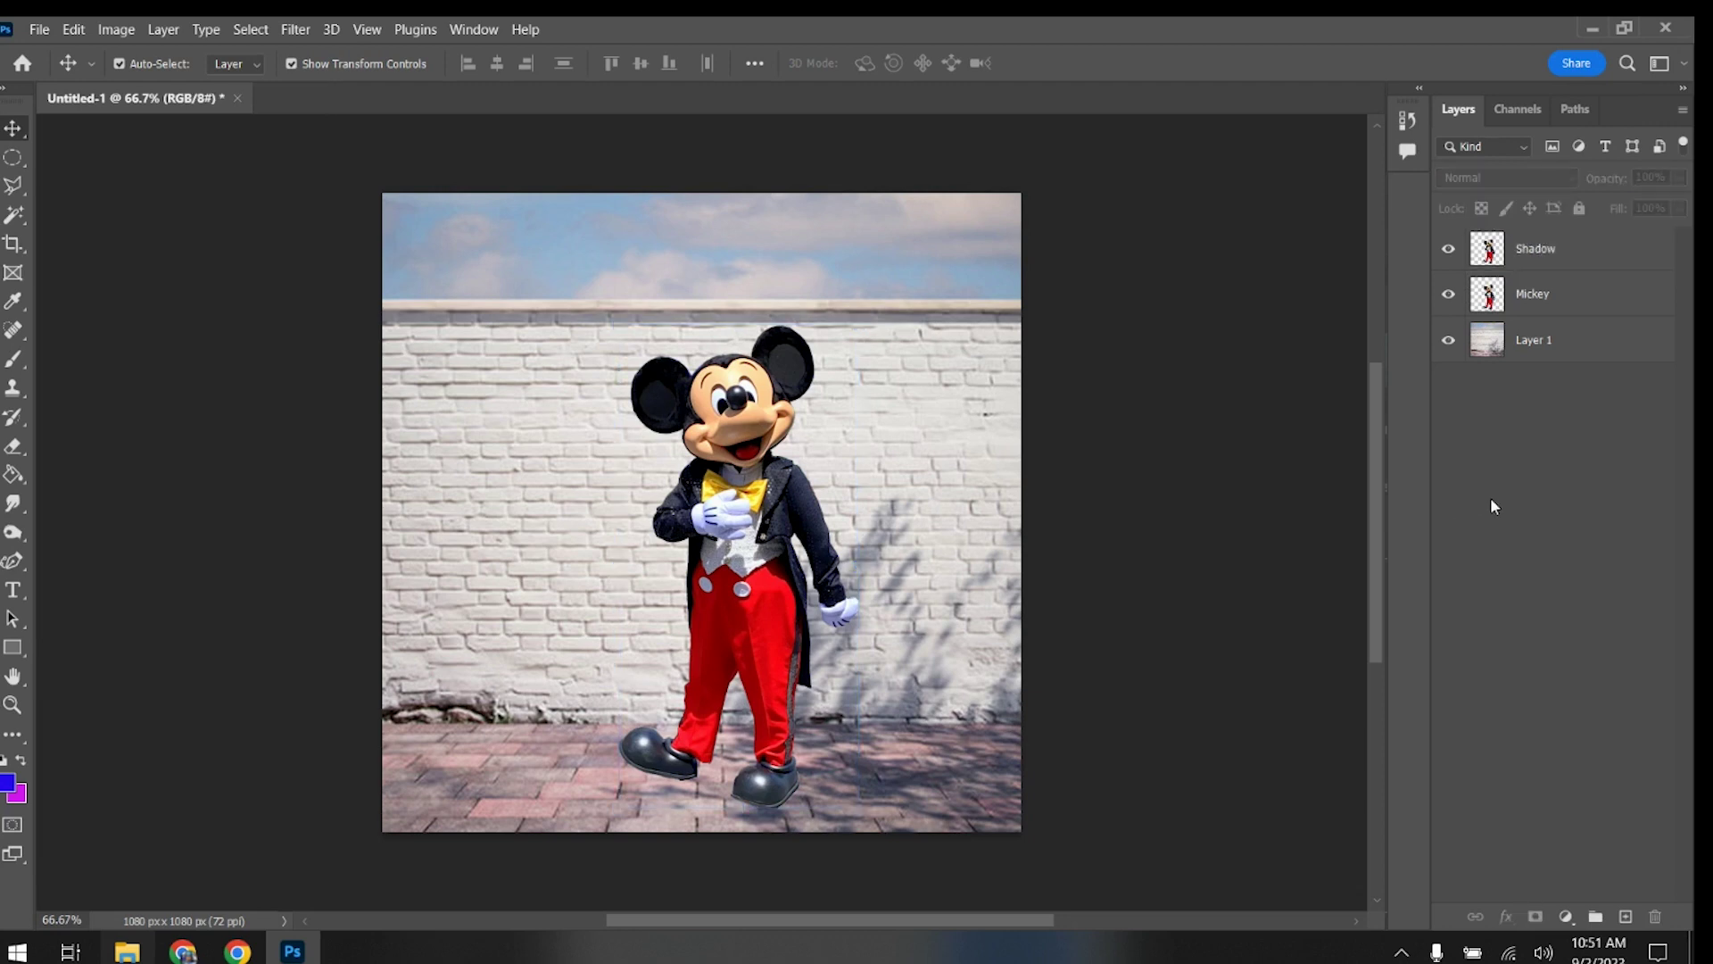
click(1535, 259)
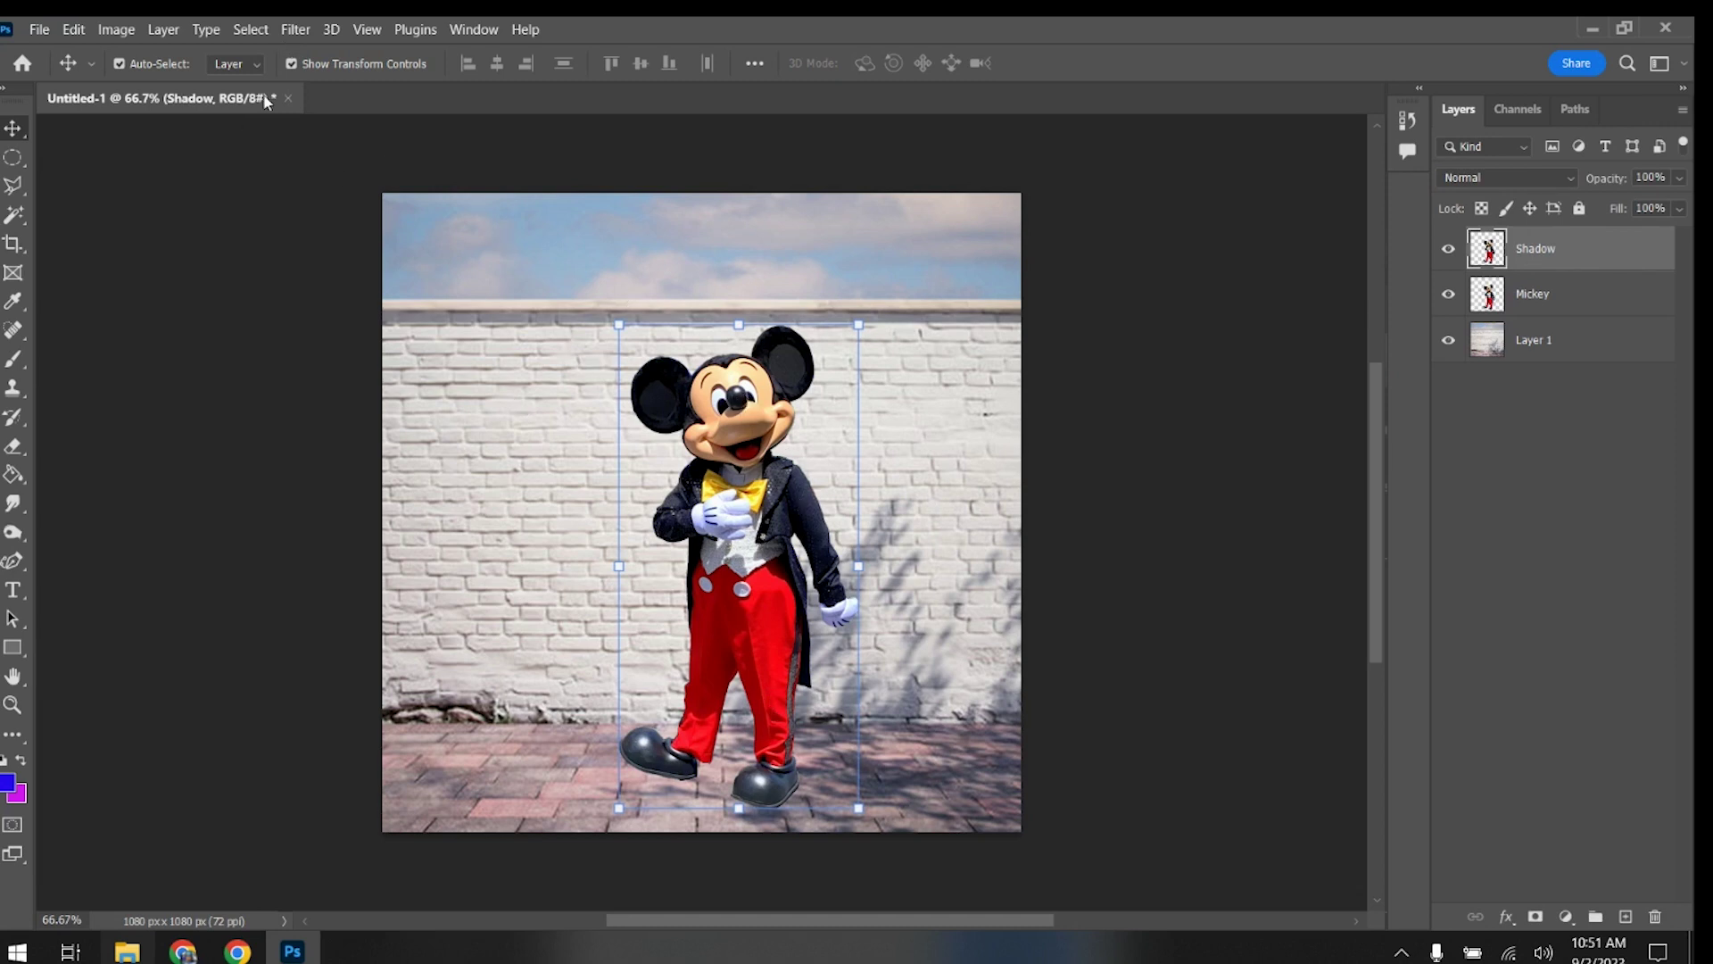
Apply Hue/Saturation with Lightness -100 to make the Shadow layer solid black.
click(116, 37)
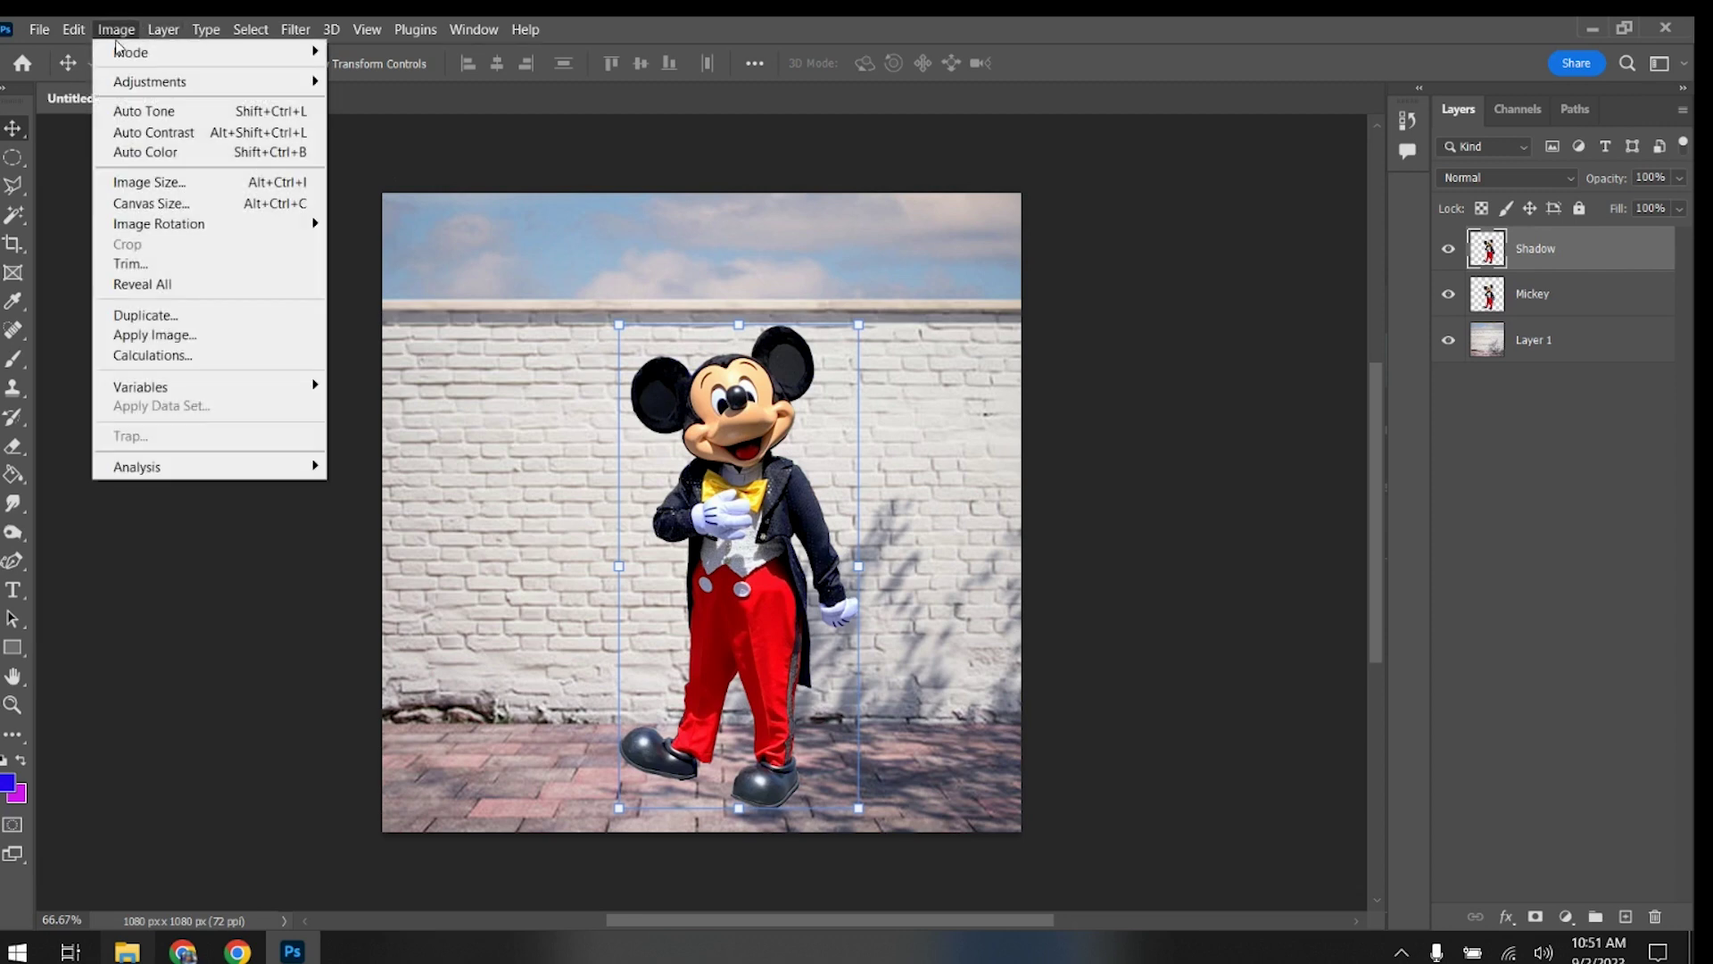
mouse_move(119, 54)
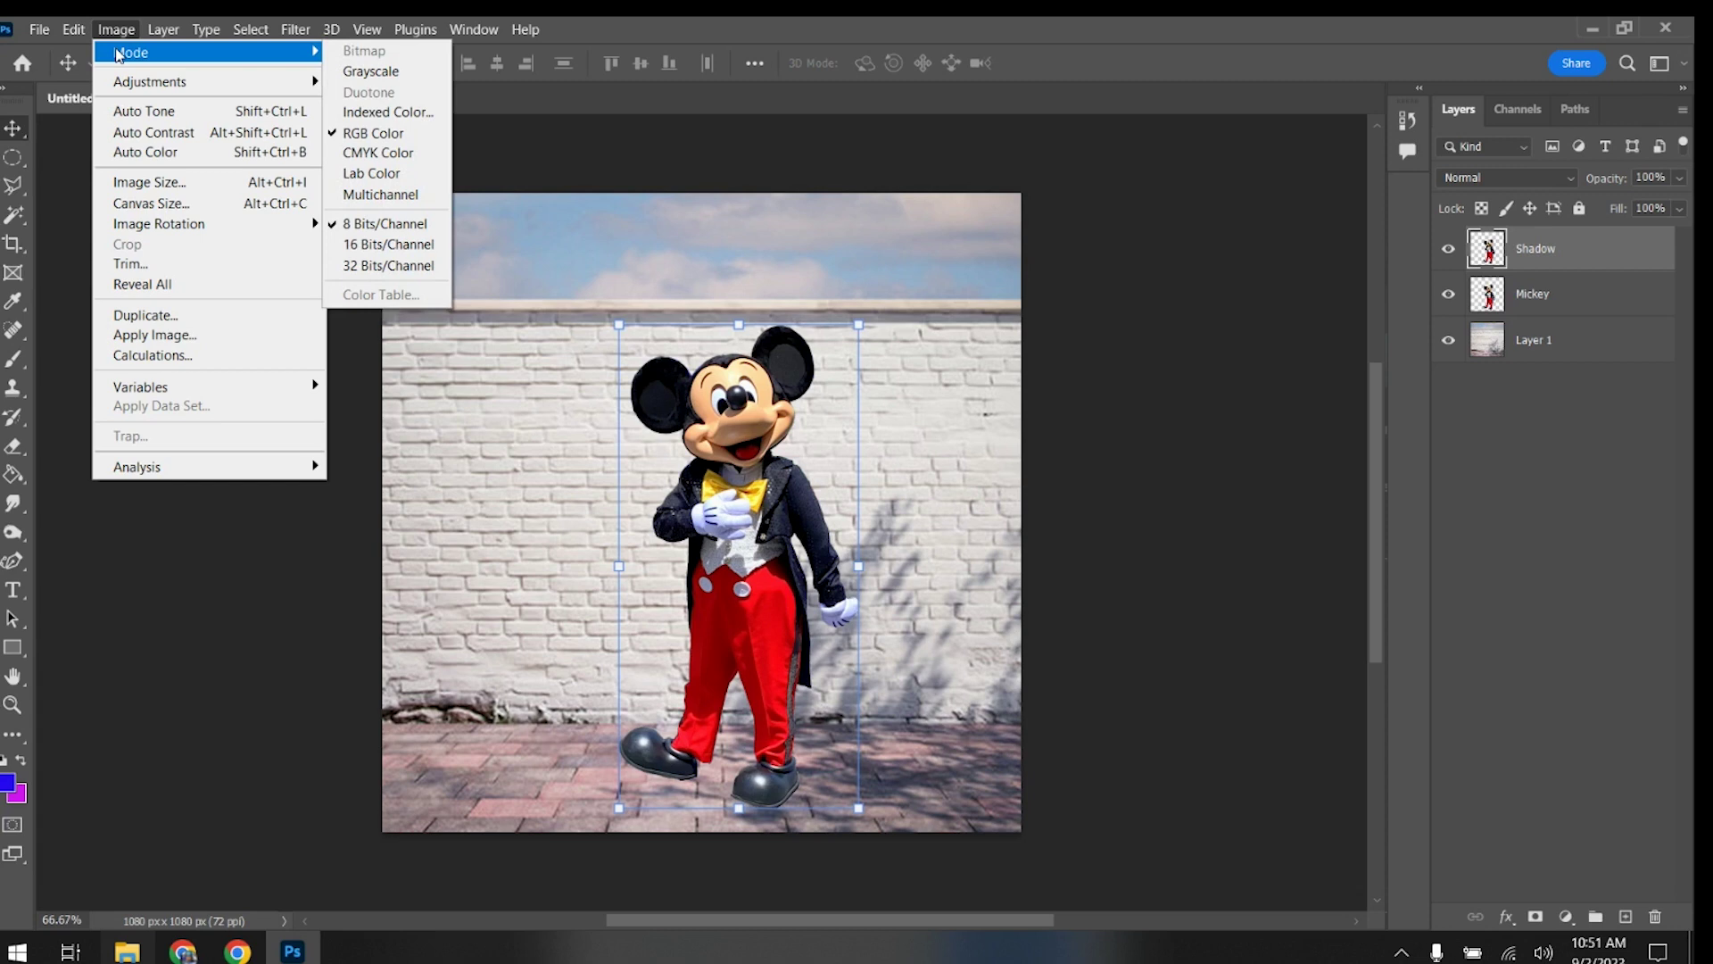
mouse_move(125, 84)
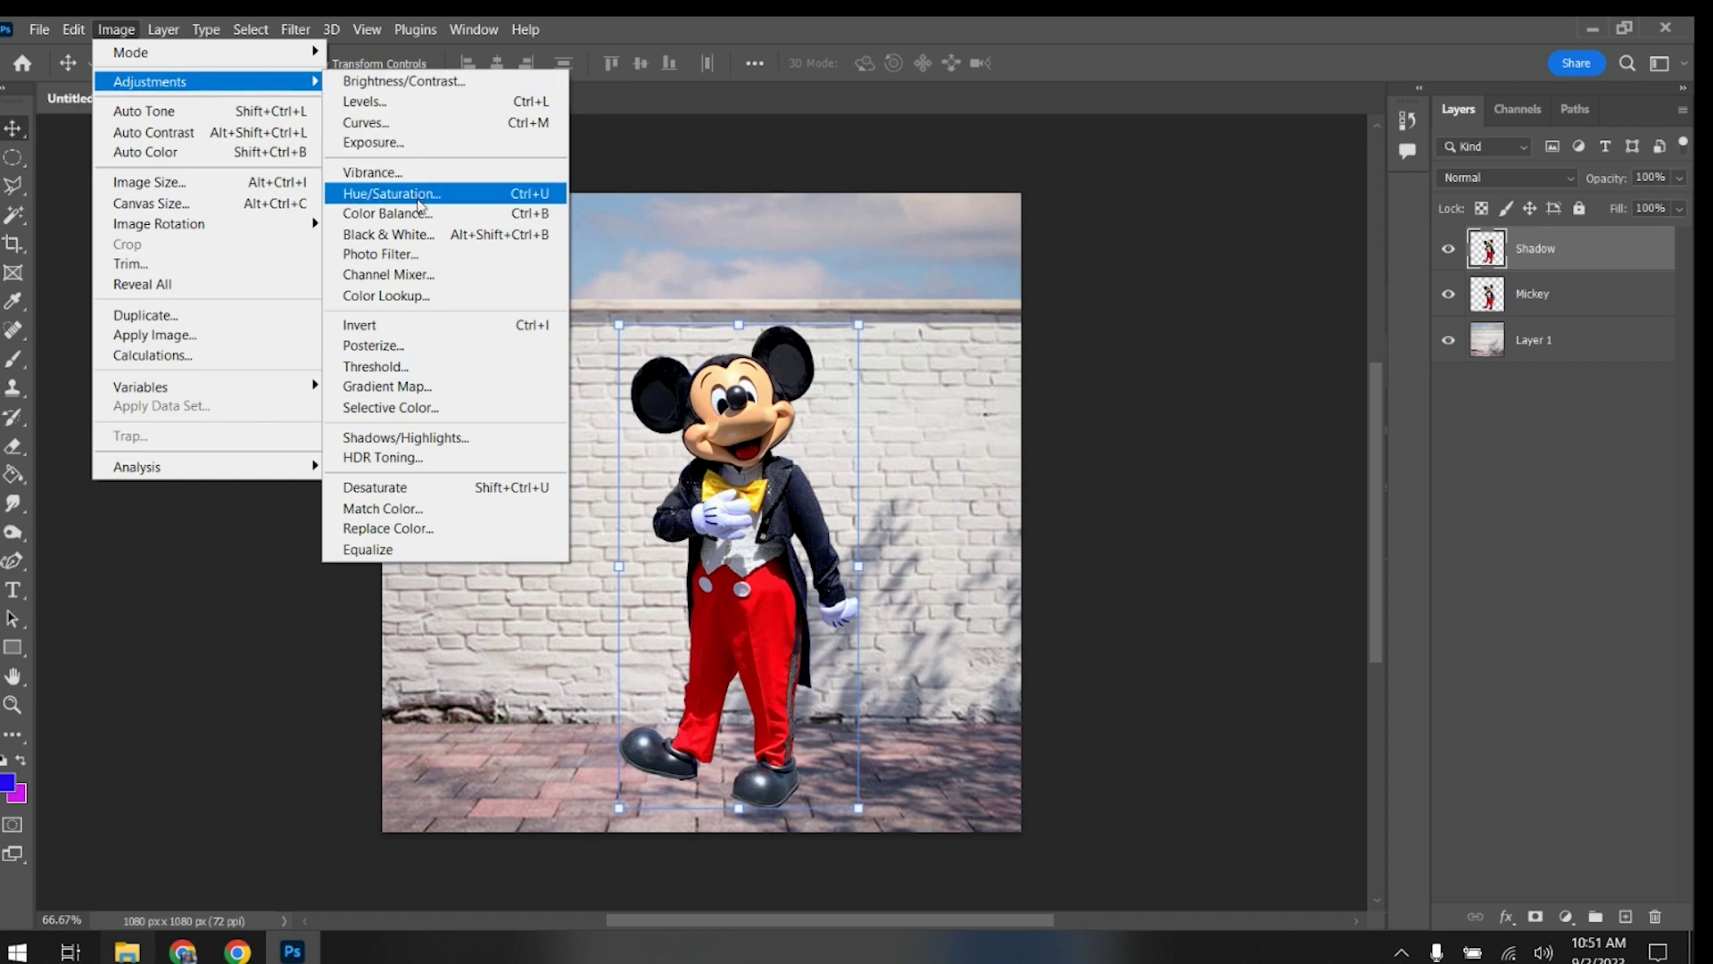
click(420, 200)
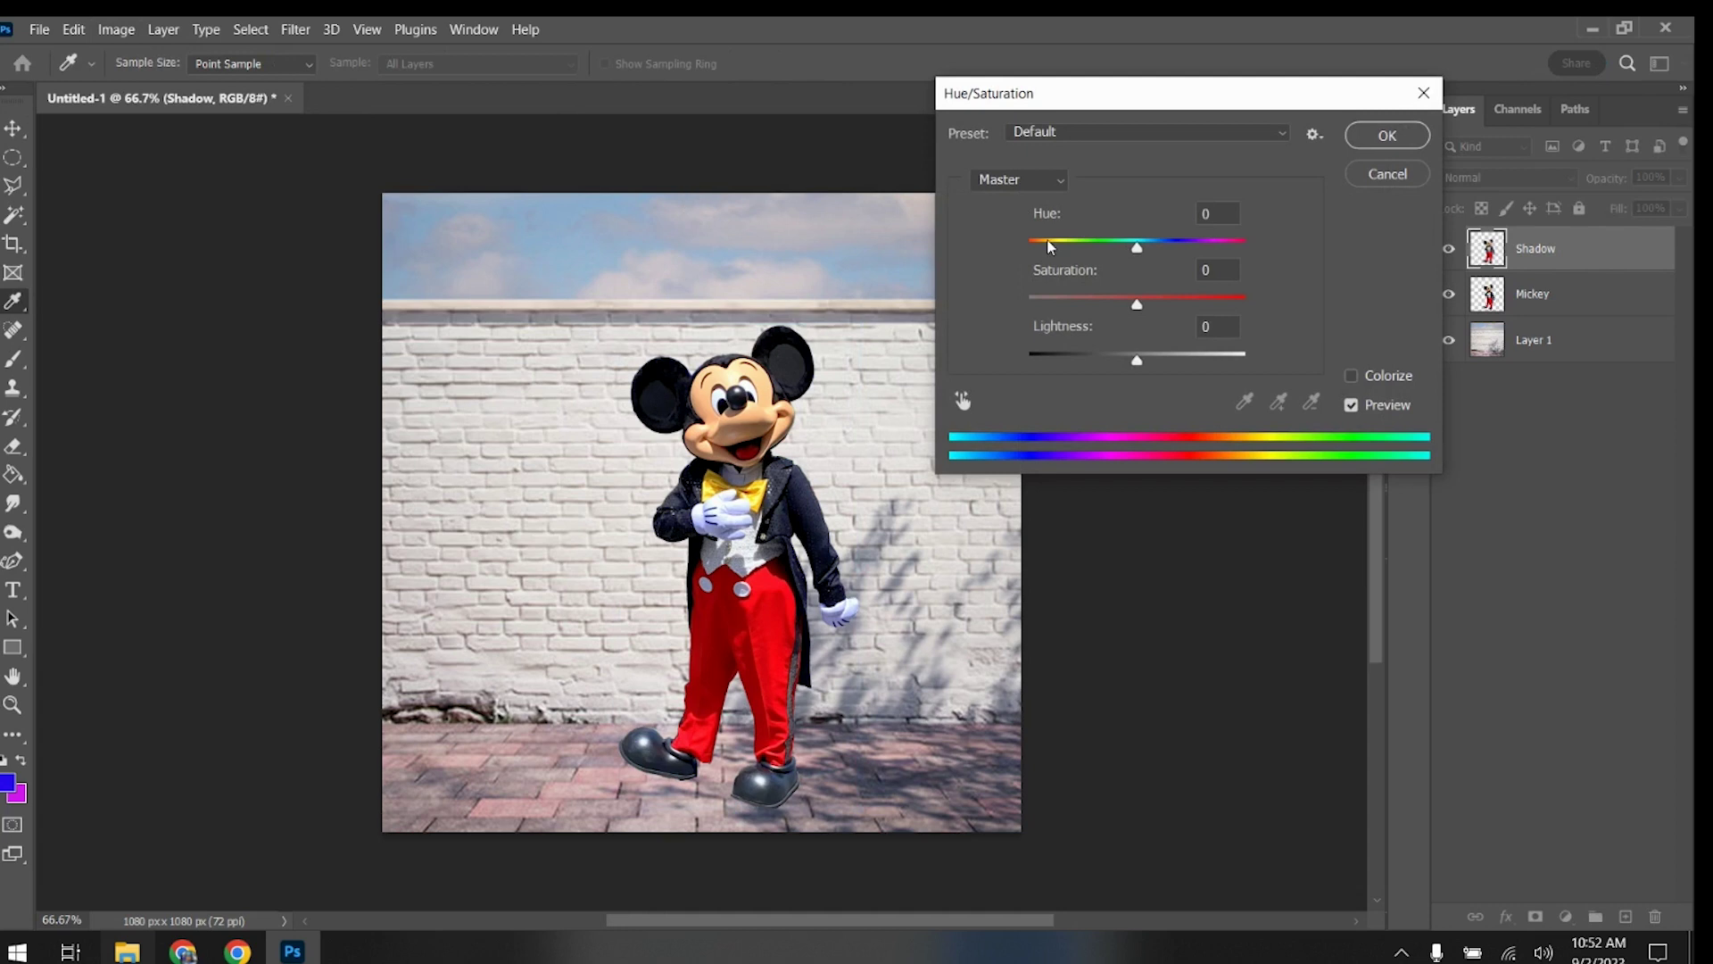
drag(1137, 249, 1141, 339)
drag(1139, 369, 1005, 378)
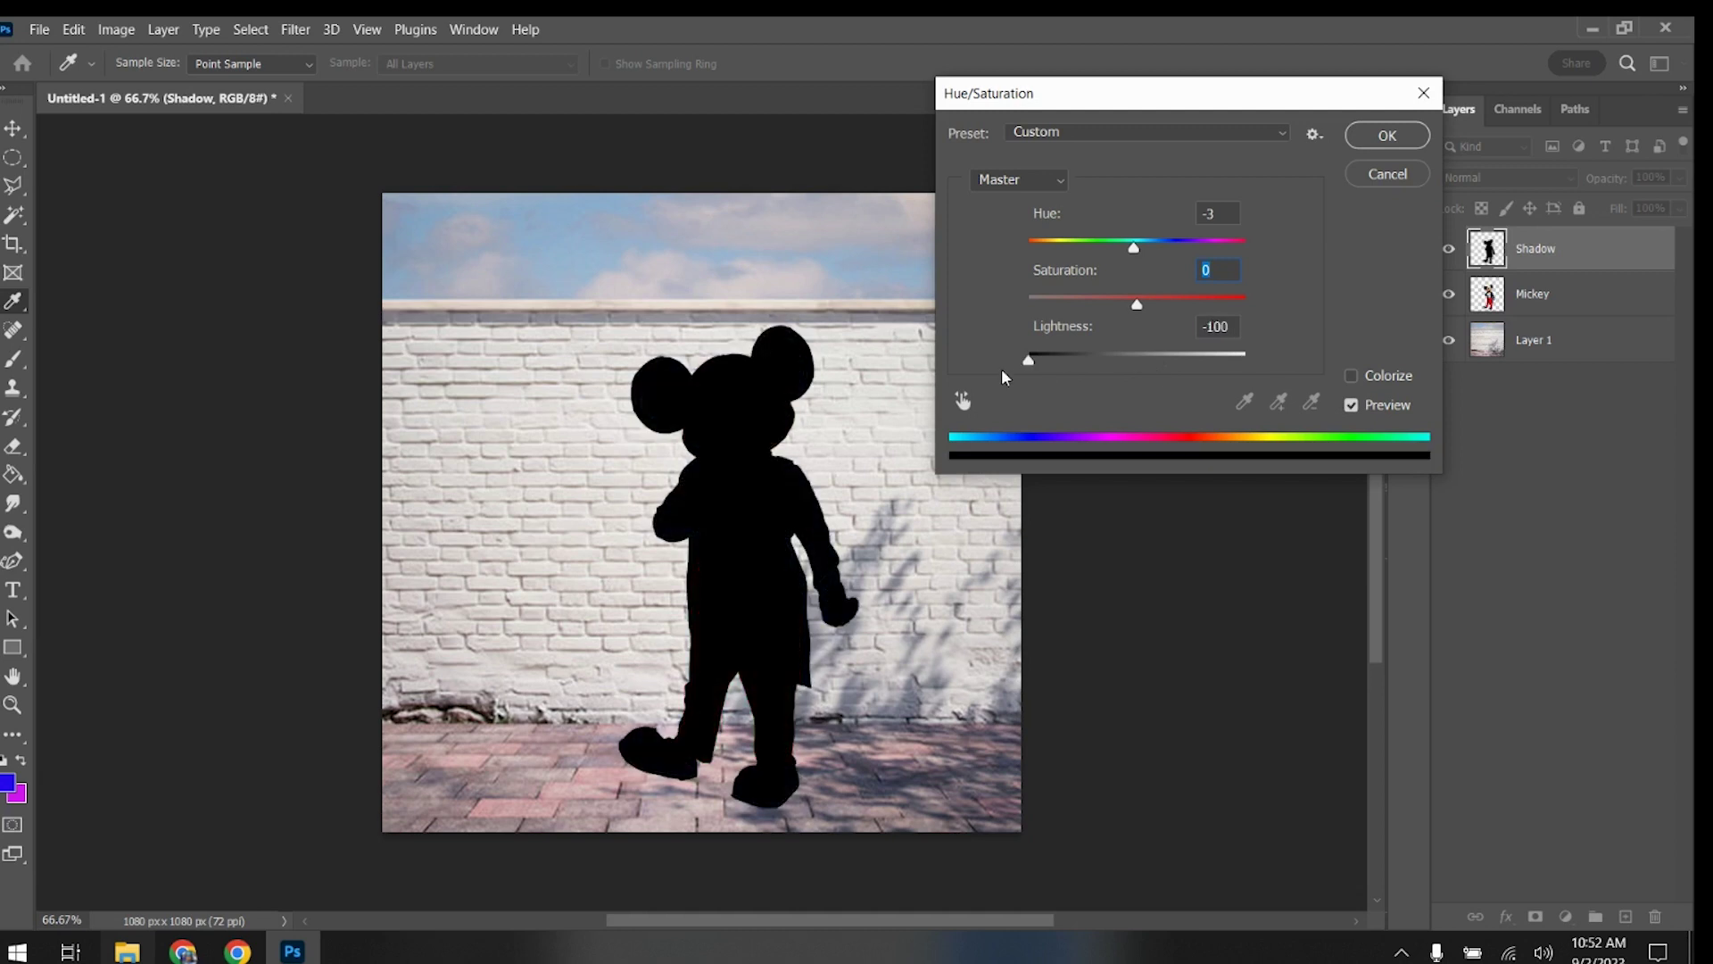
key(Tab)
click(1403, 135)
key(v)
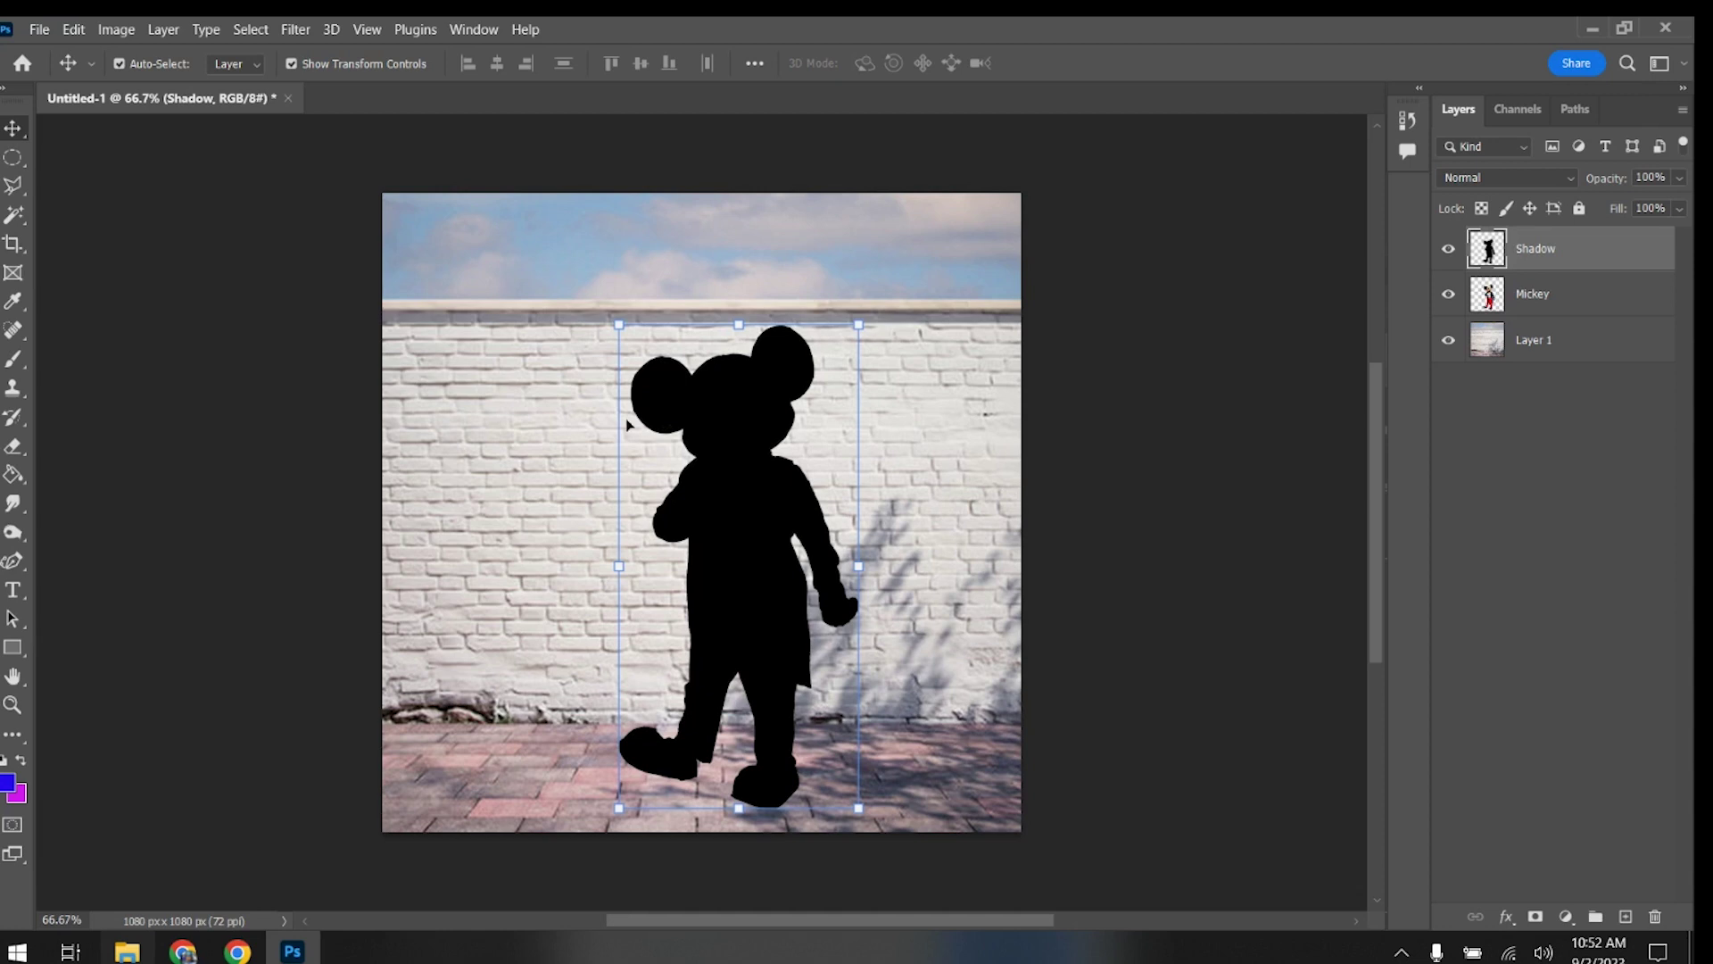
Start a Perspective Warp and draw two planes over Mickey's body and feet.
click(76, 30)
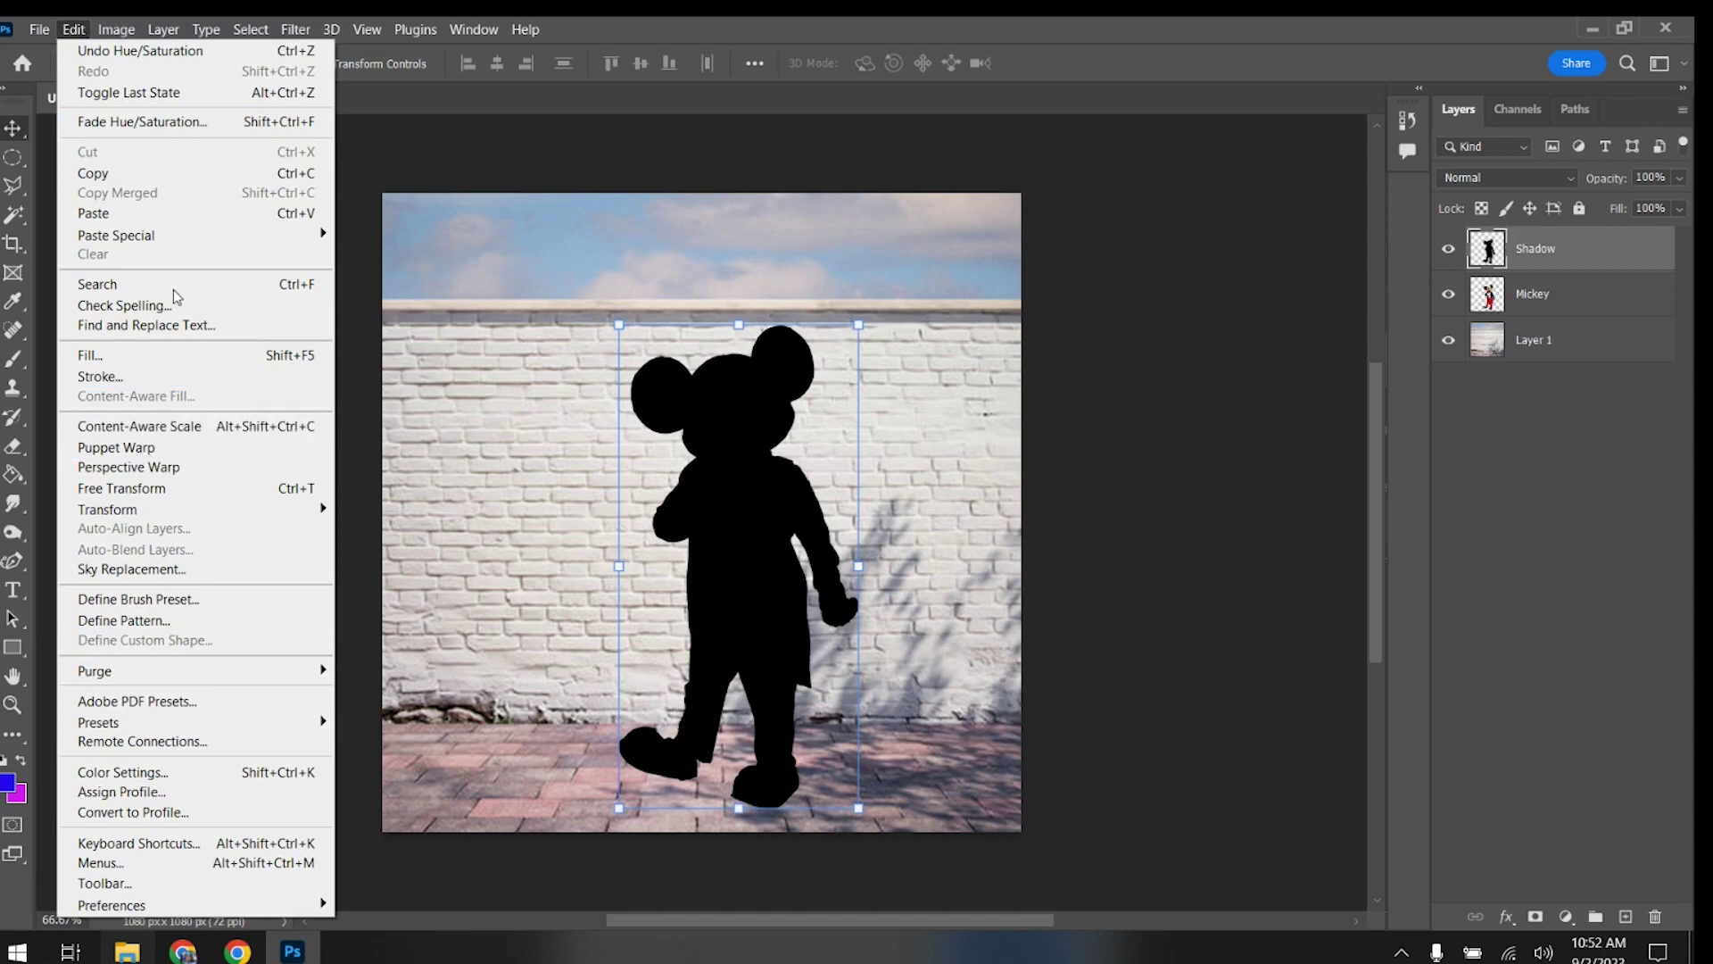
mouse_move(98, 30)
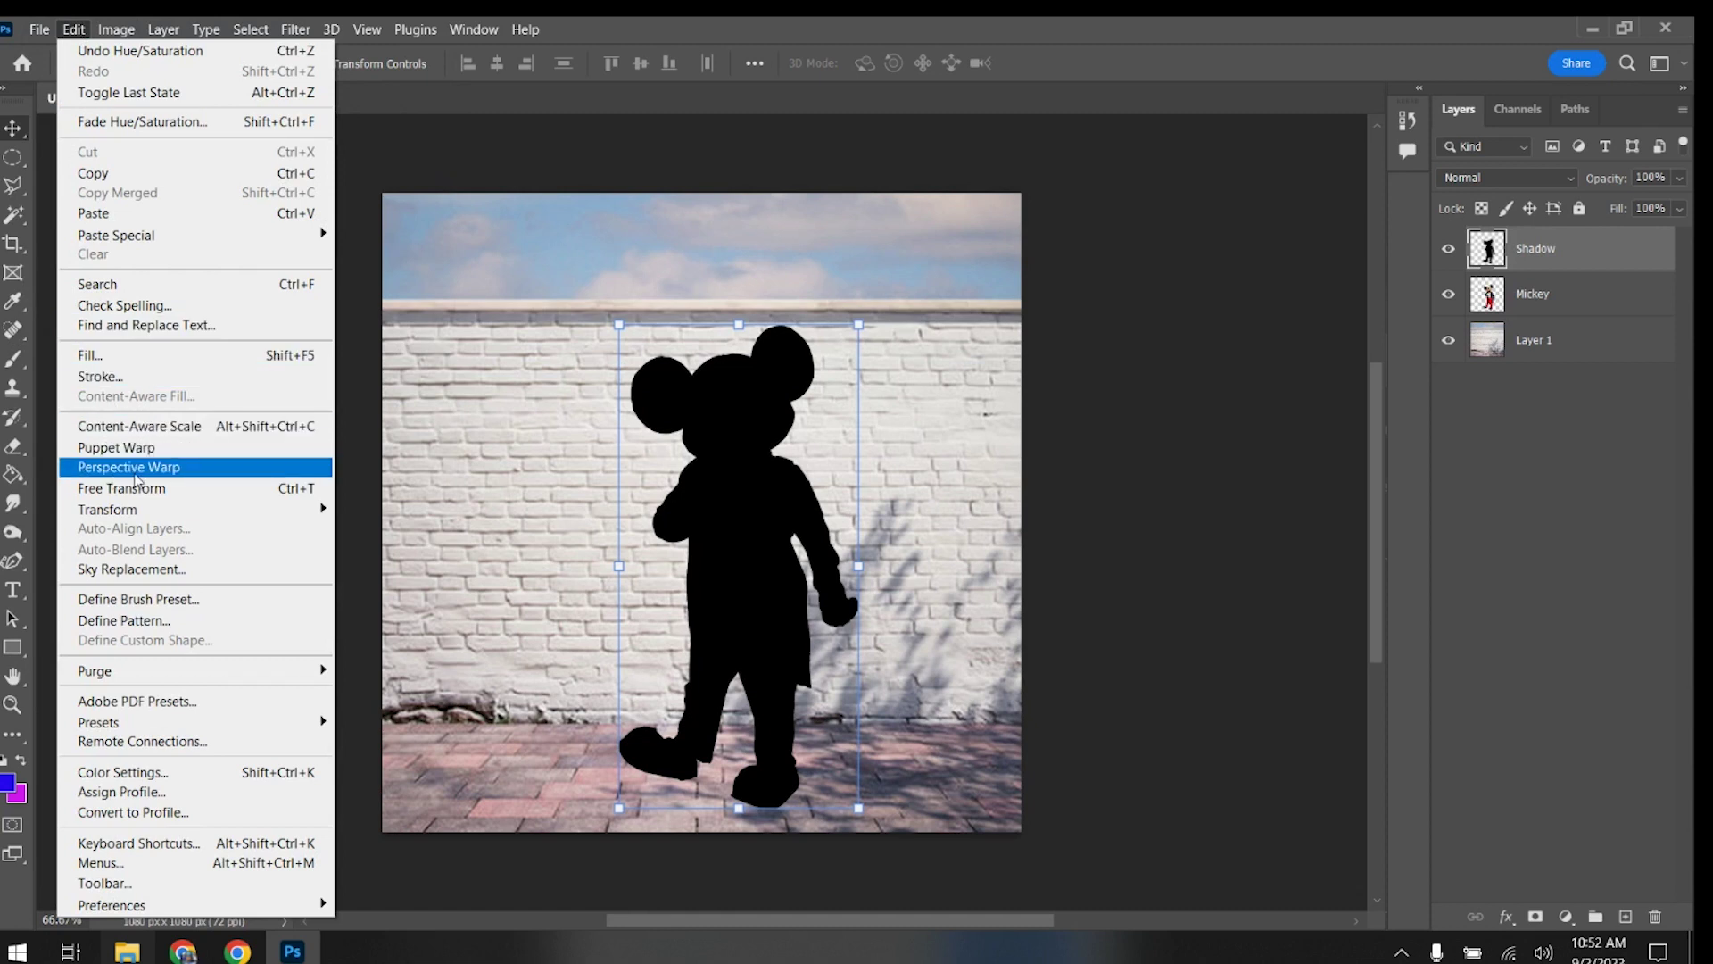
click(135, 475)
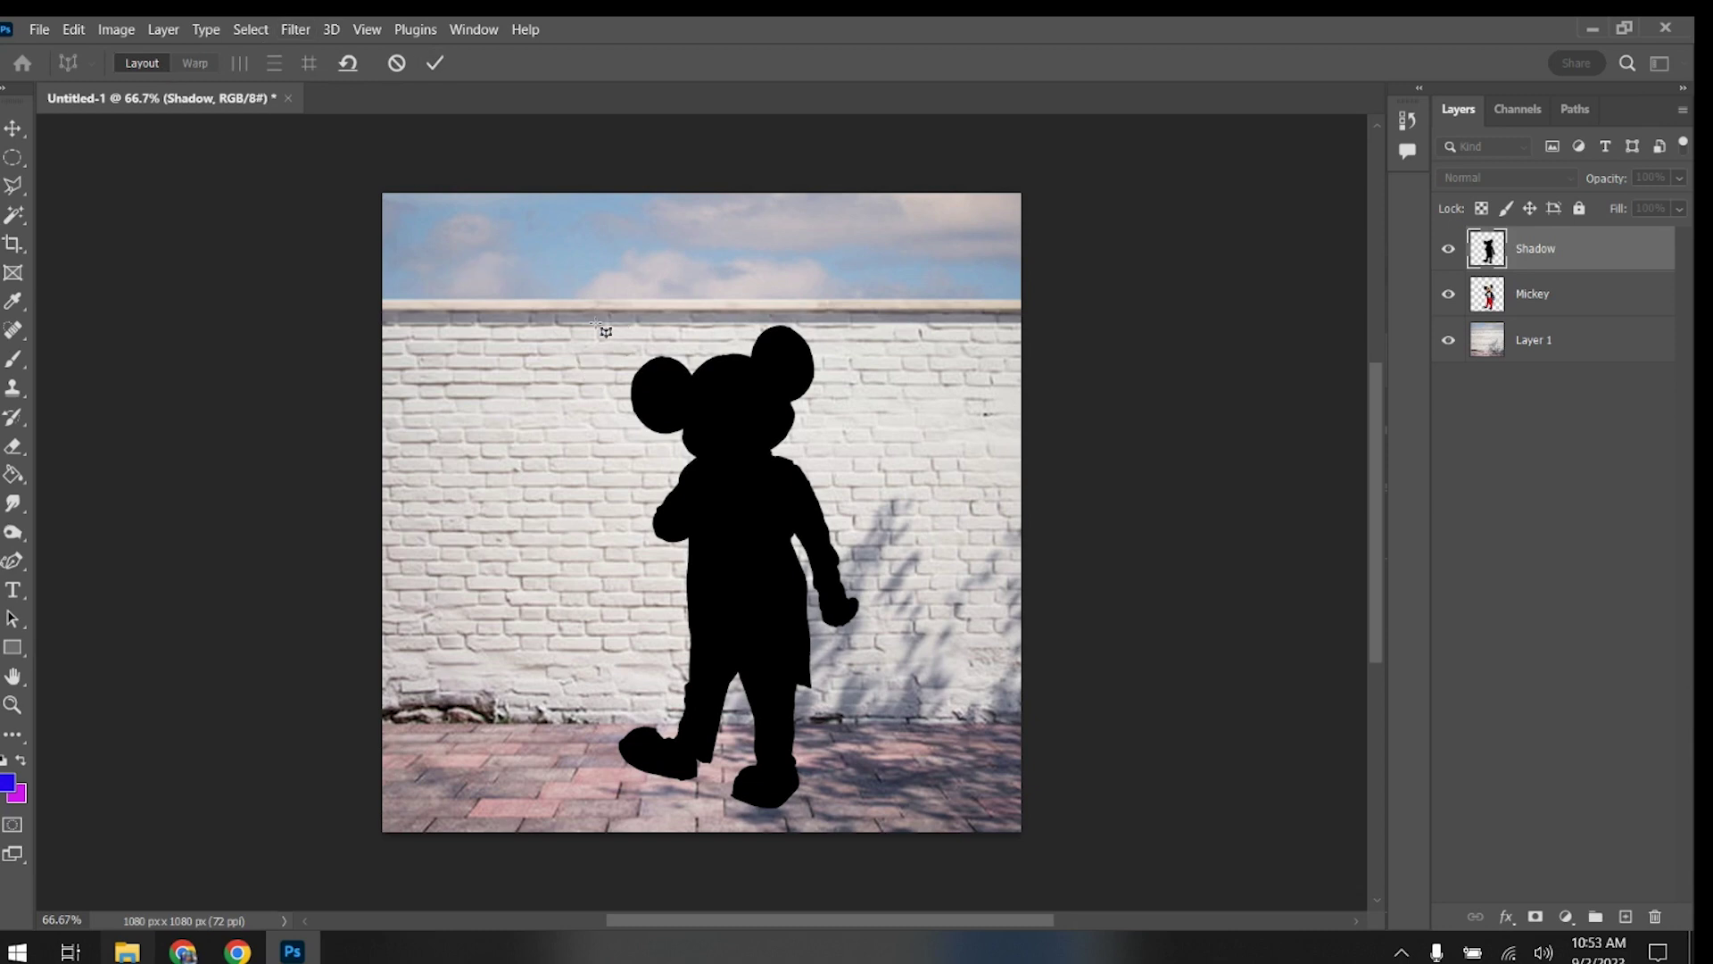
drag(597, 320, 886, 720)
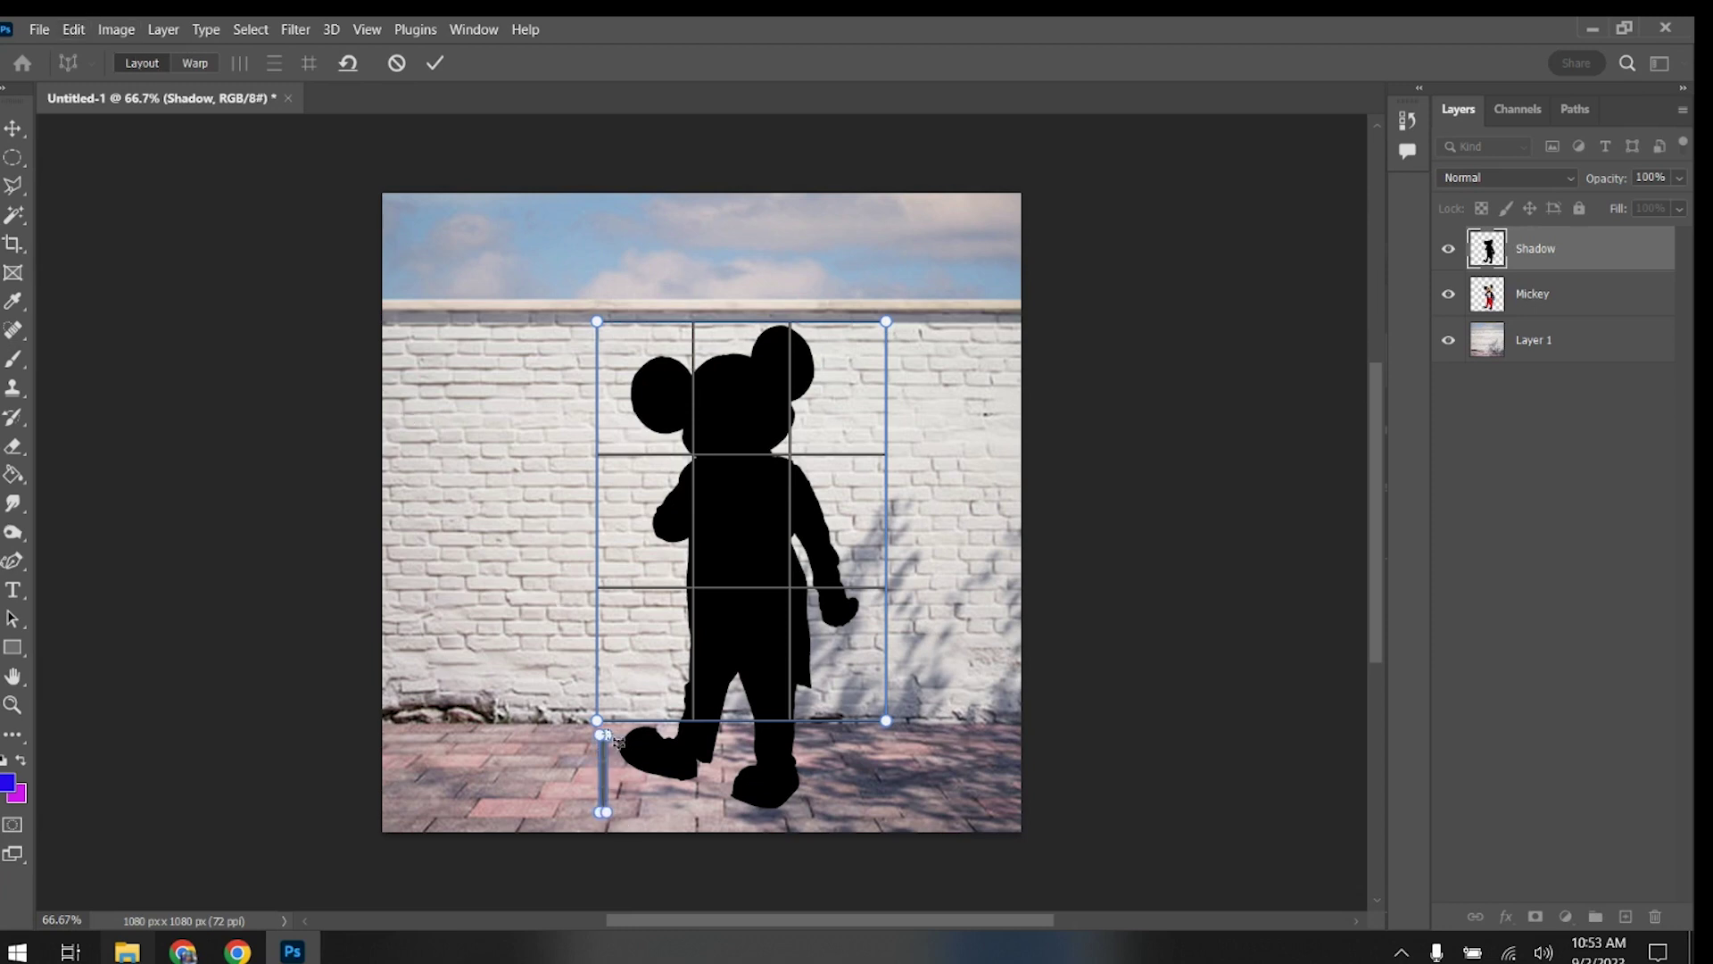
mouse_move(600, 812)
mouse_down()
mouse_move(800, 759)
mouse_move(856, 767)
mouse_move(886, 723)
mouse_up()
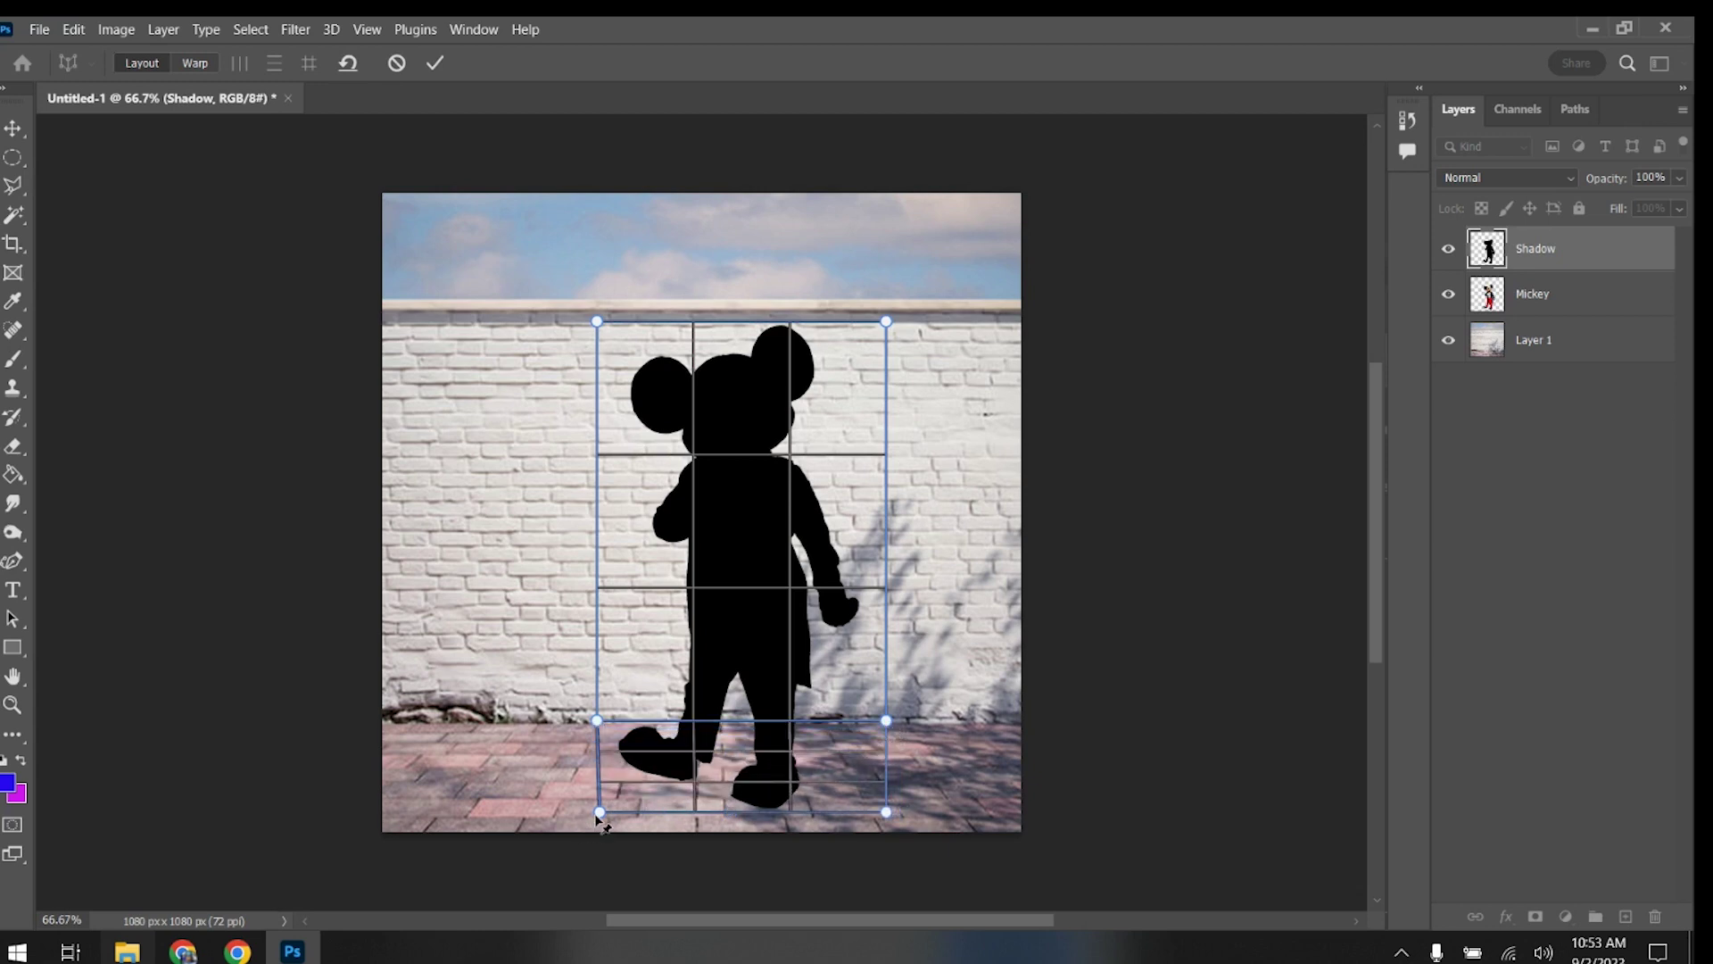
Adjust the planes' corner pins, switch to Warp mode, and commit the warp.
drag(599, 814, 594, 815)
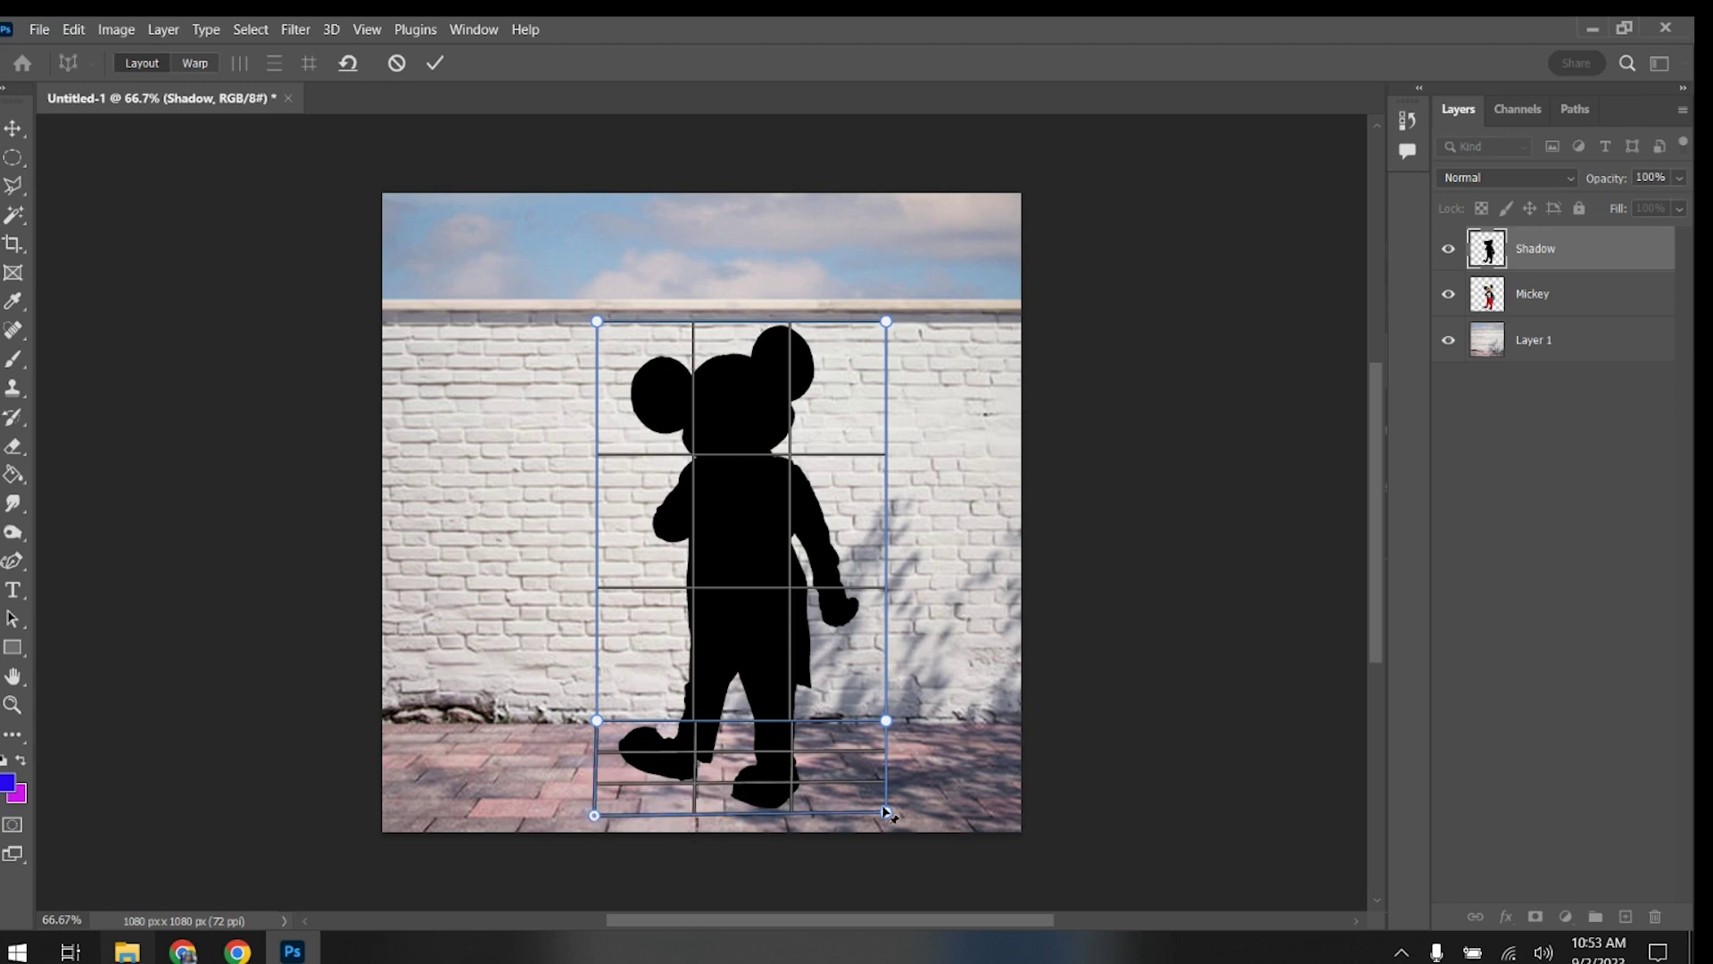
drag(888, 813, 891, 813)
drag(886, 720, 861, 718)
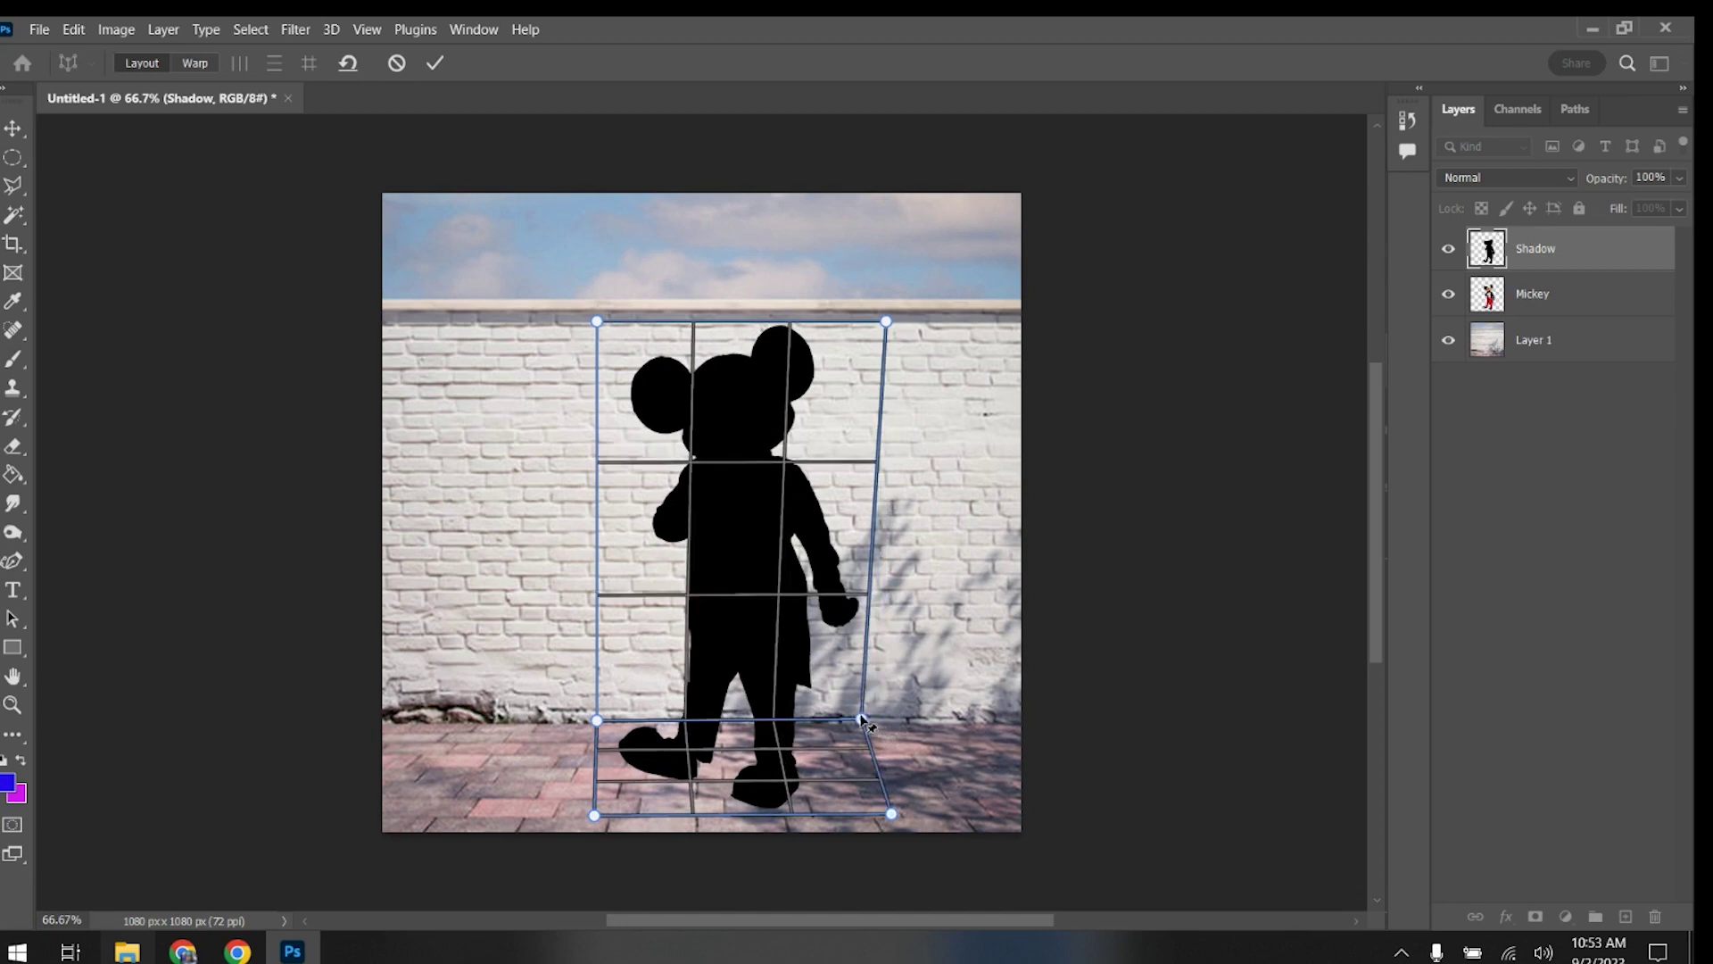
drag(598, 721, 602, 719)
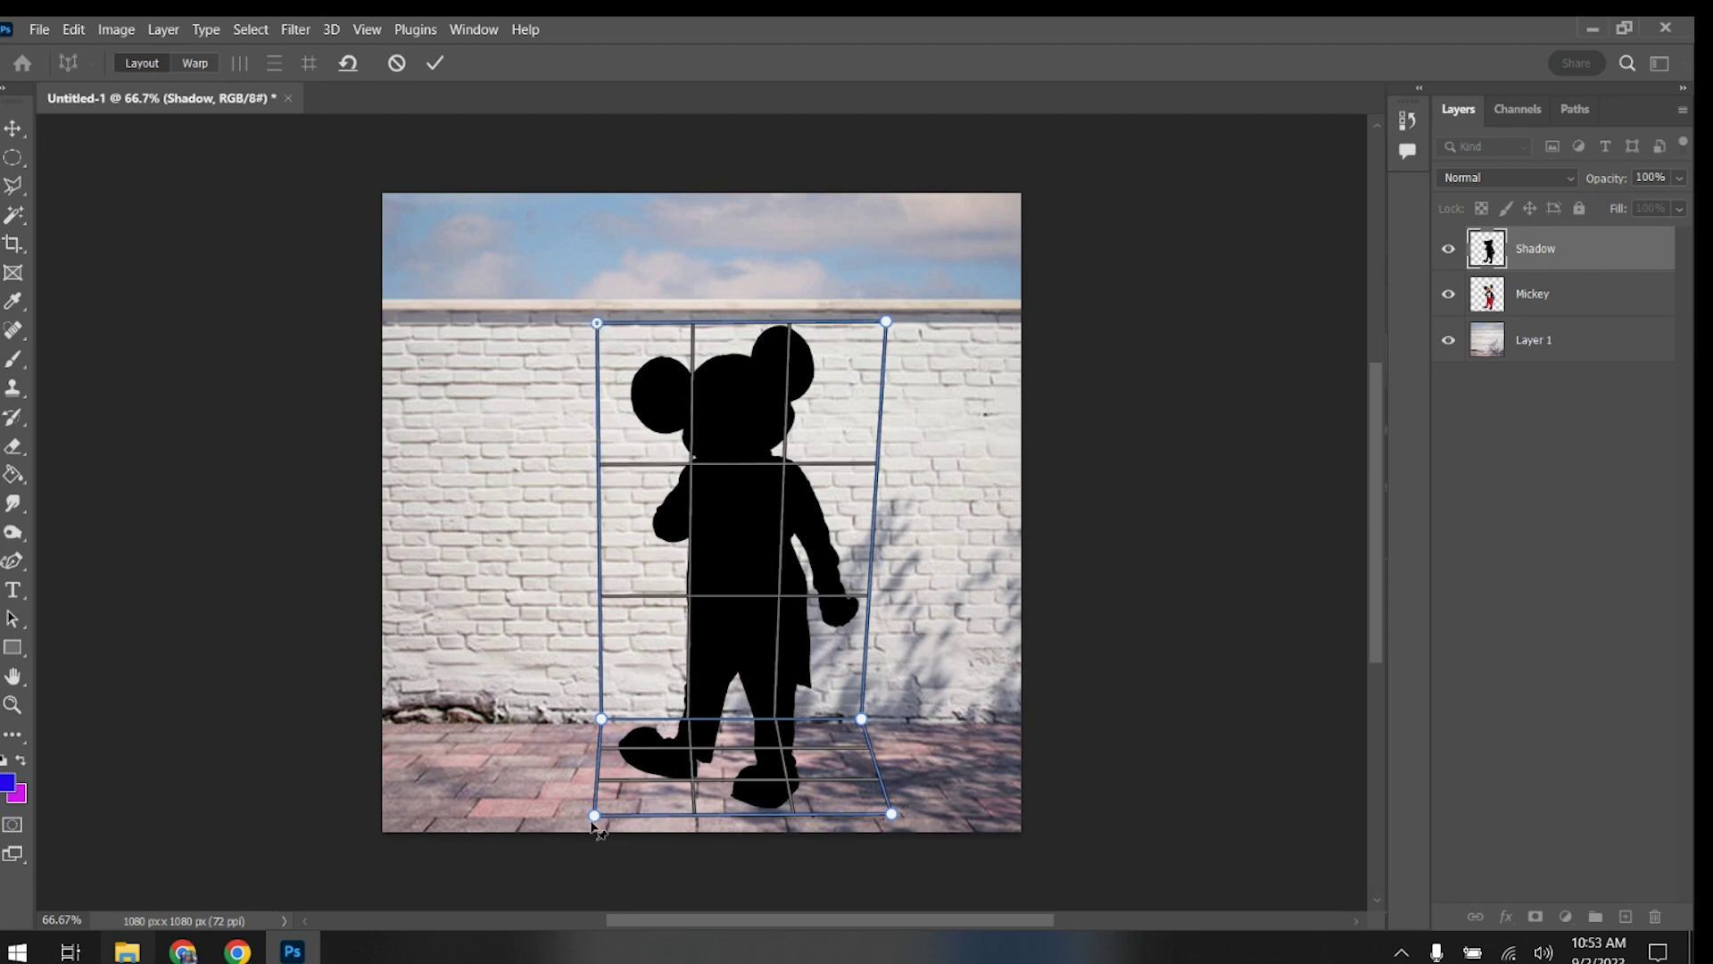
drag(594, 815, 597, 812)
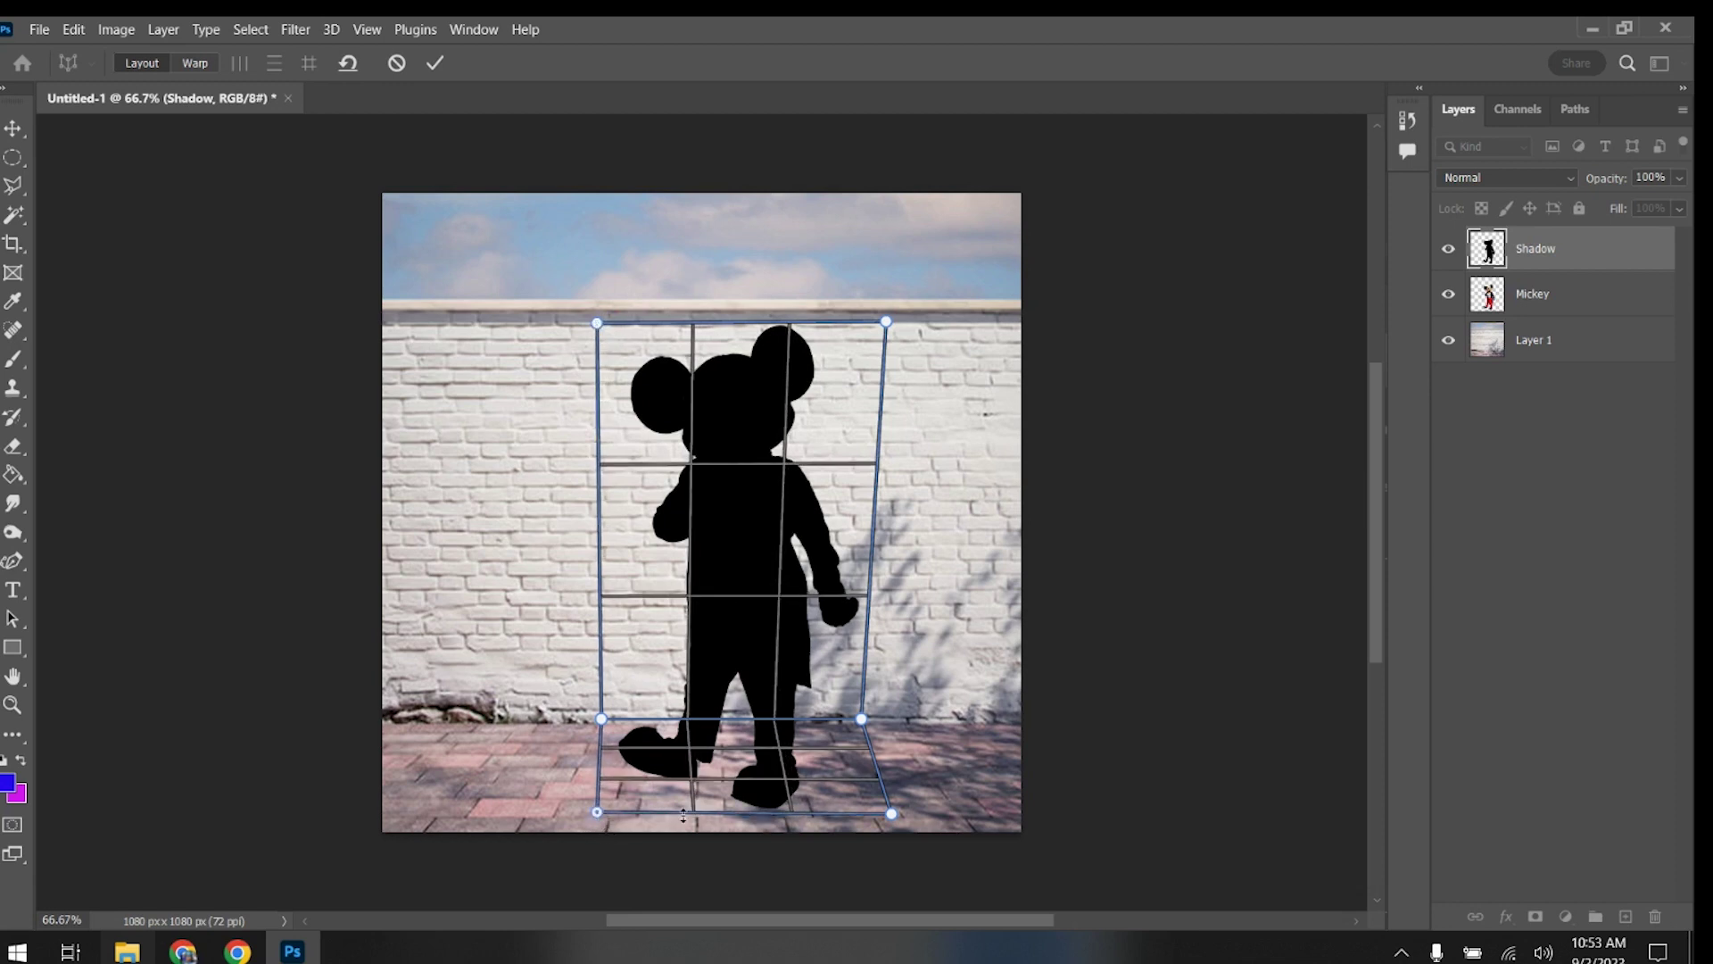
drag(890, 814, 870, 814)
drag(886, 322, 864, 325)
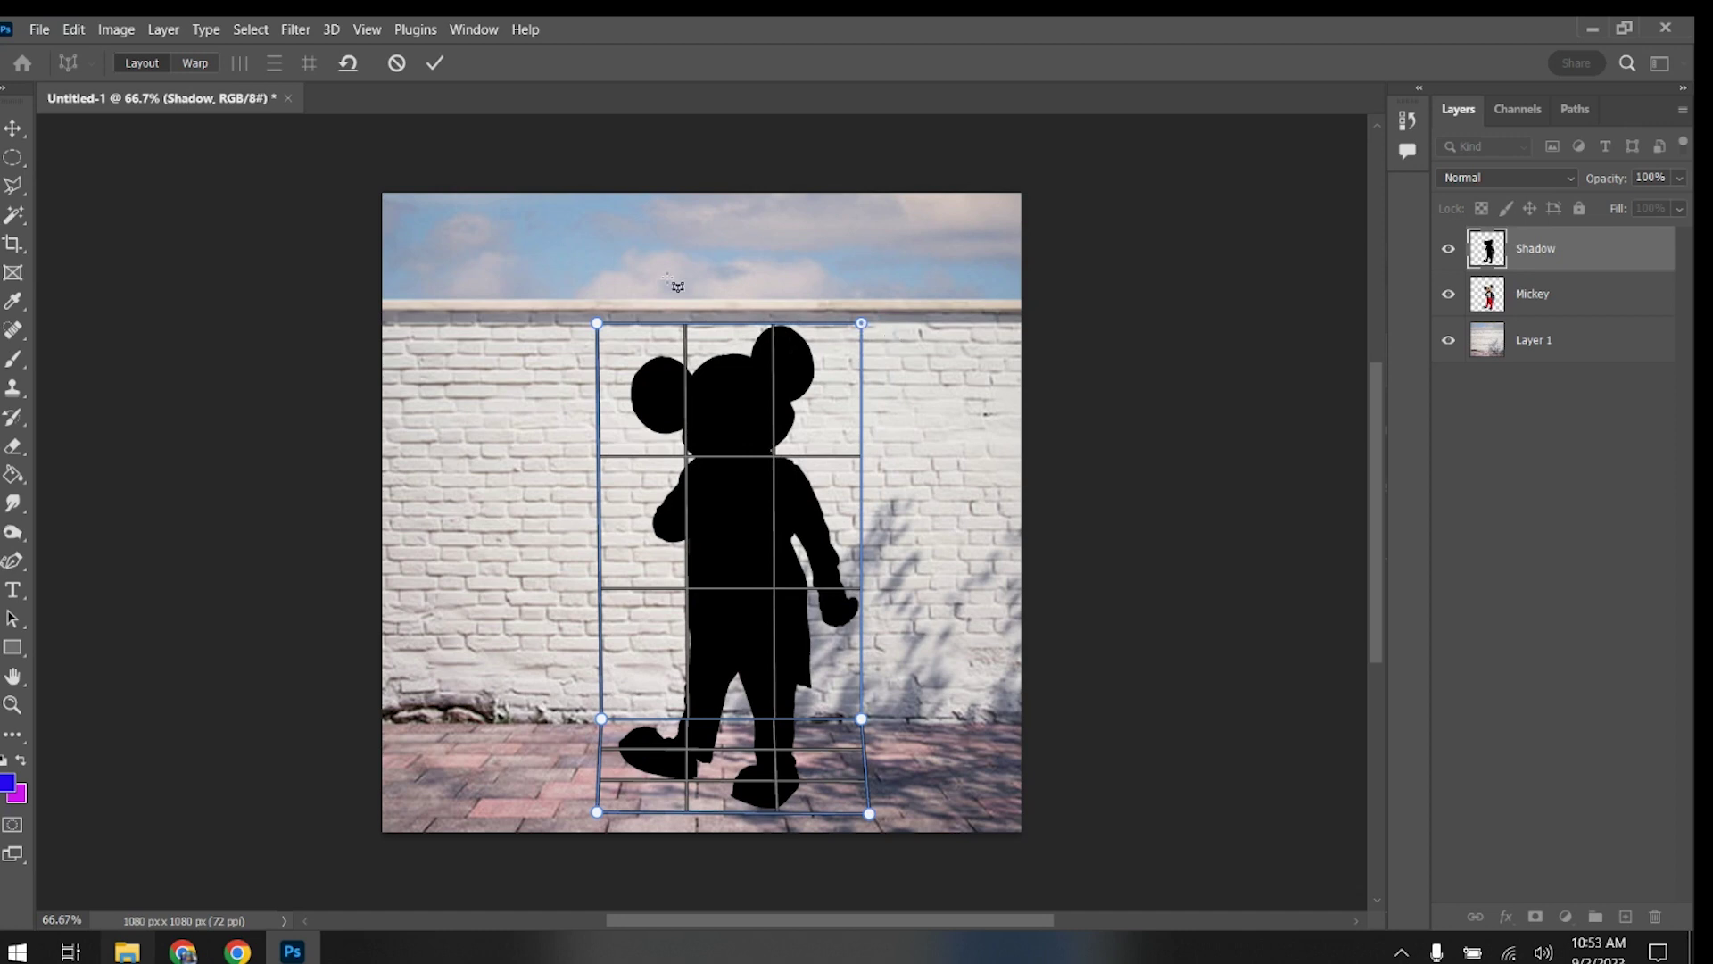
click(207, 62)
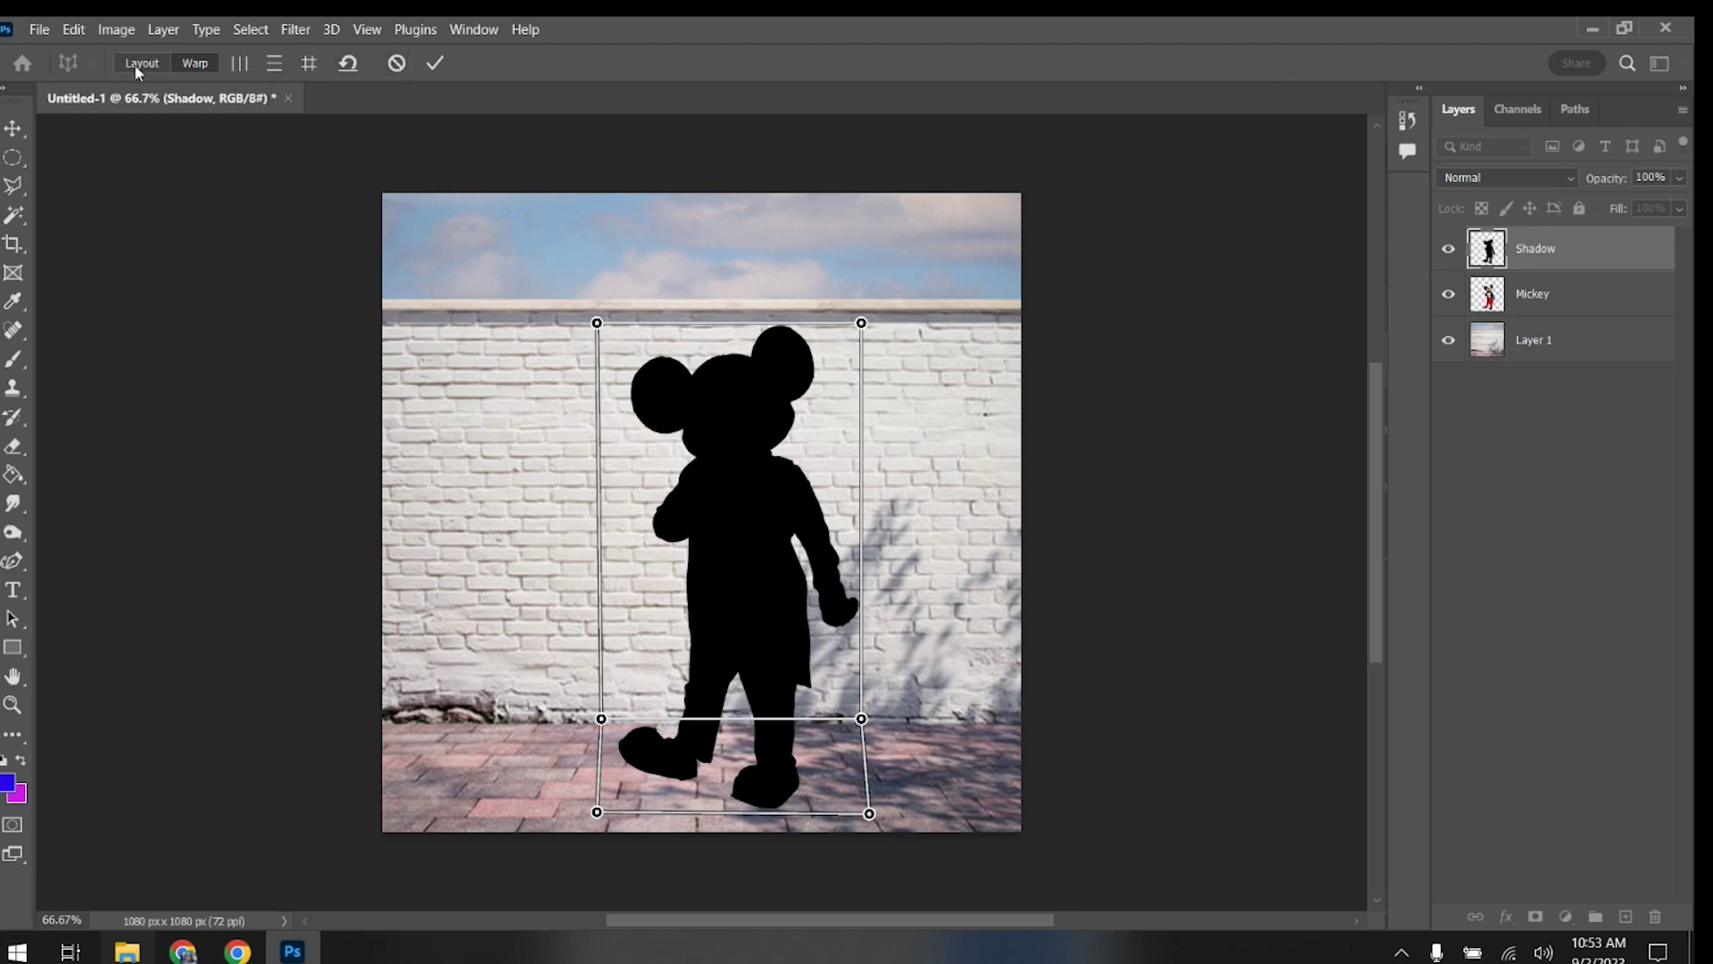
click(434, 64)
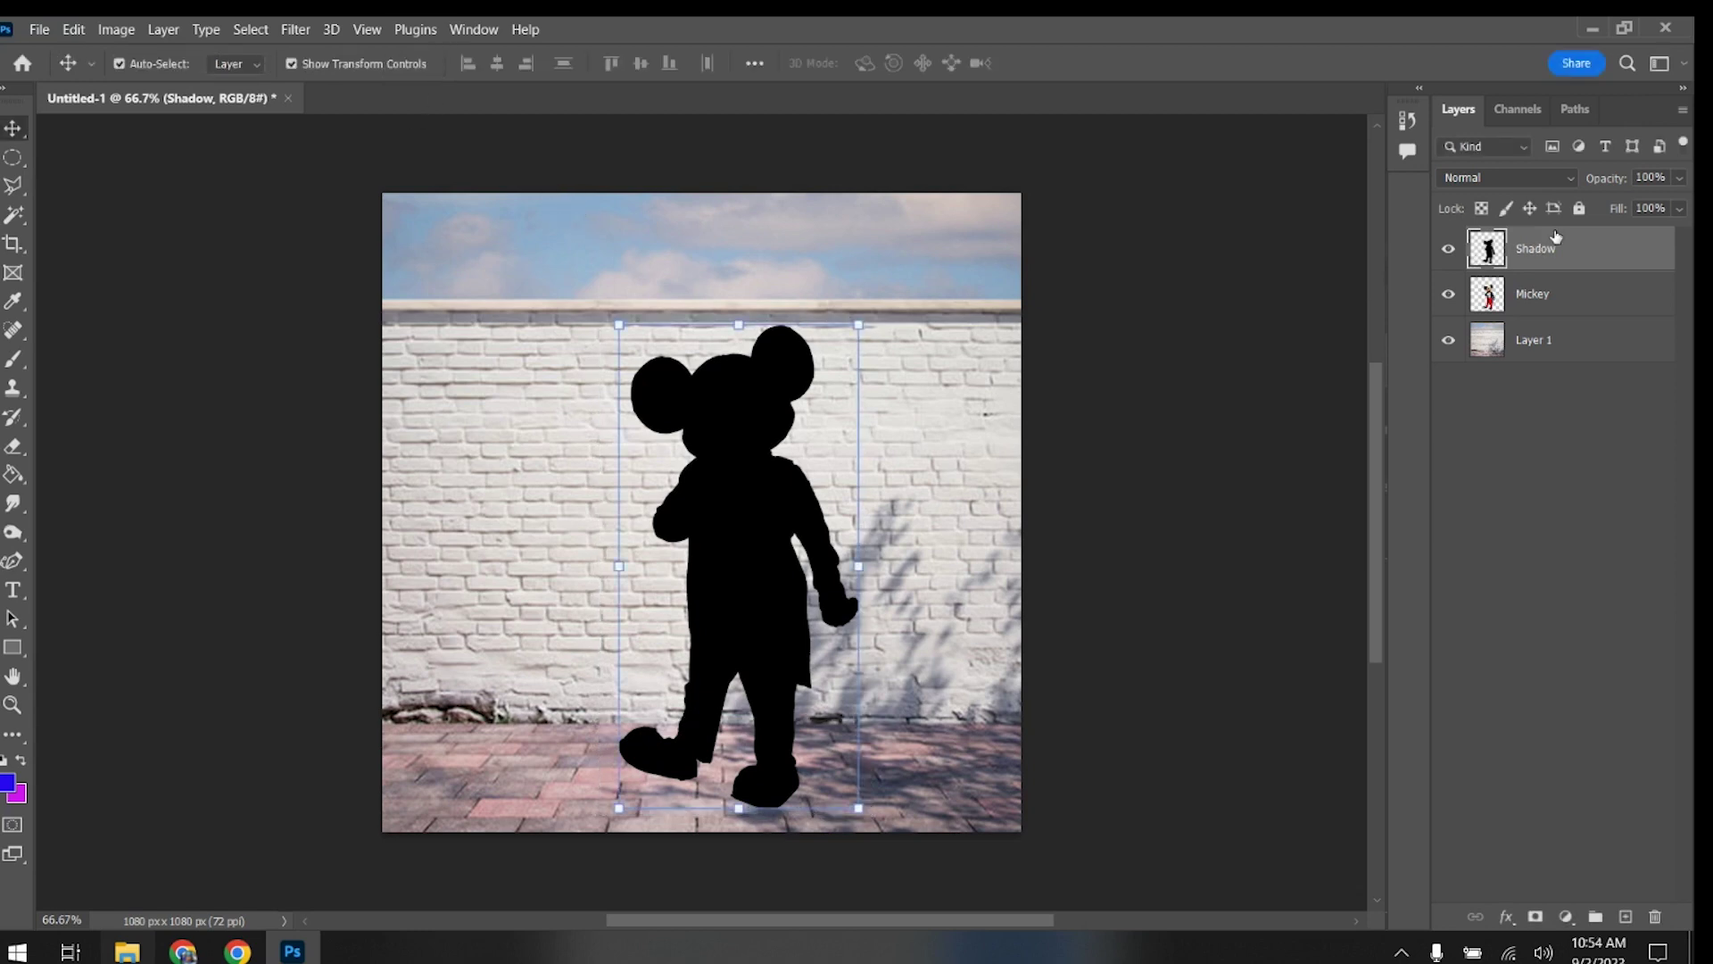
Move the Shadow layer below Mickey and lay out new body and floor warp planes.
drag(1557, 236, 1561, 314)
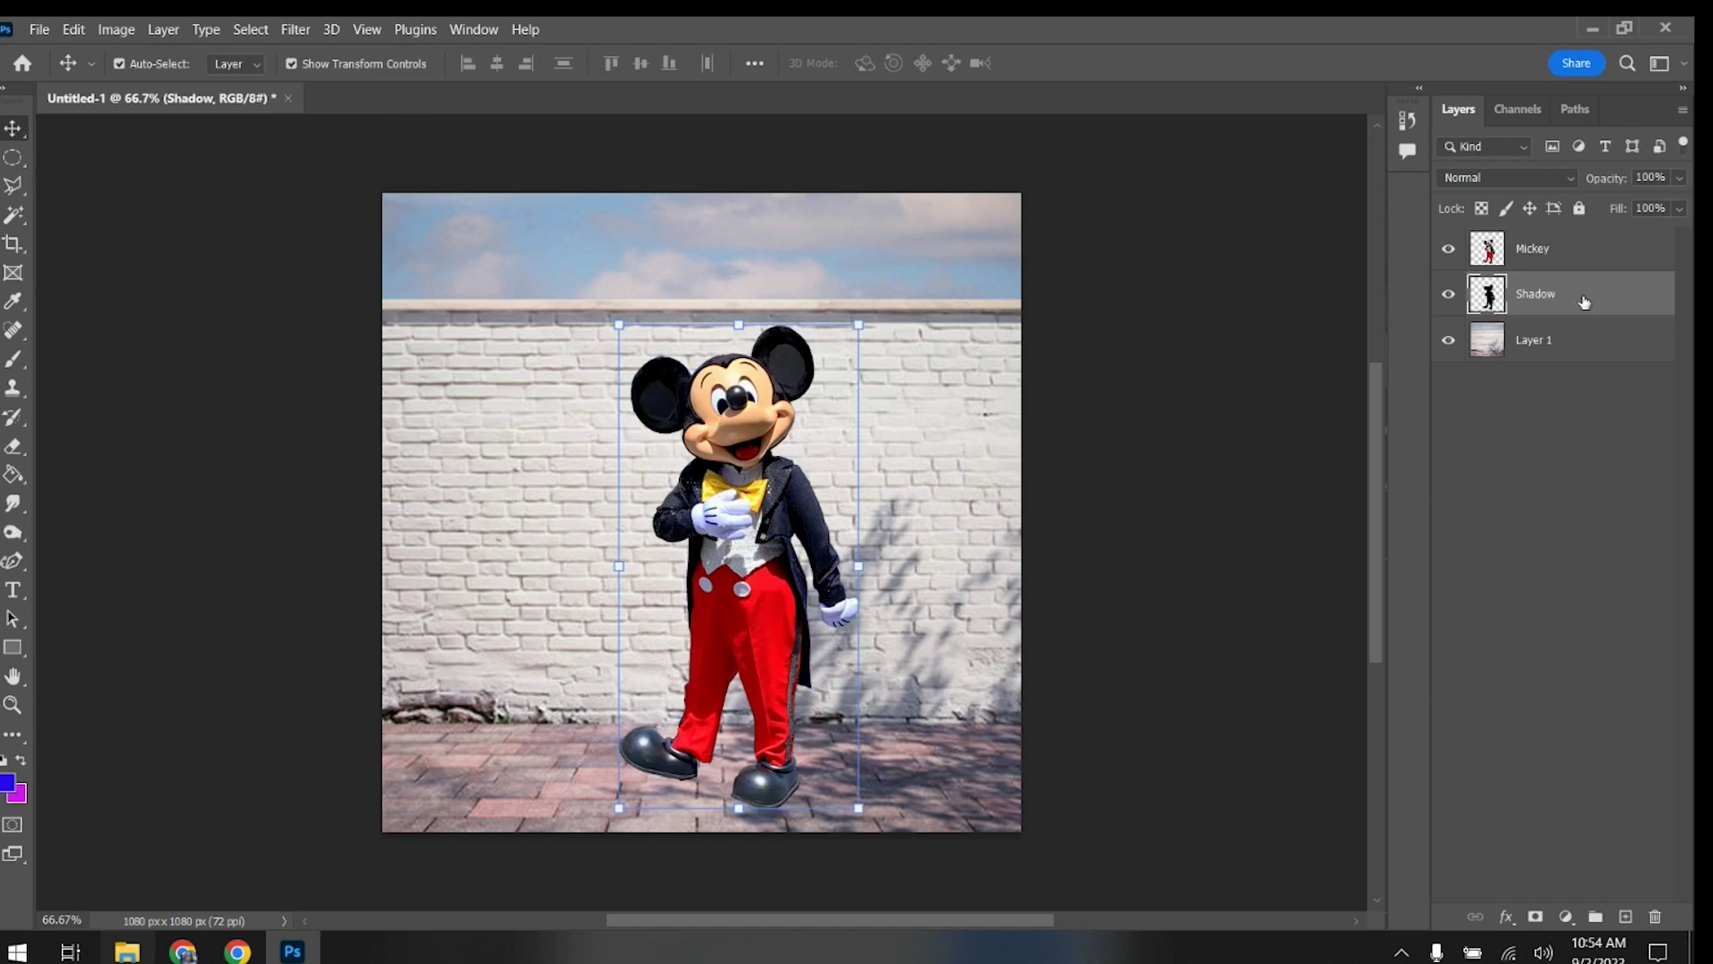
click(73, 29)
click(98, 466)
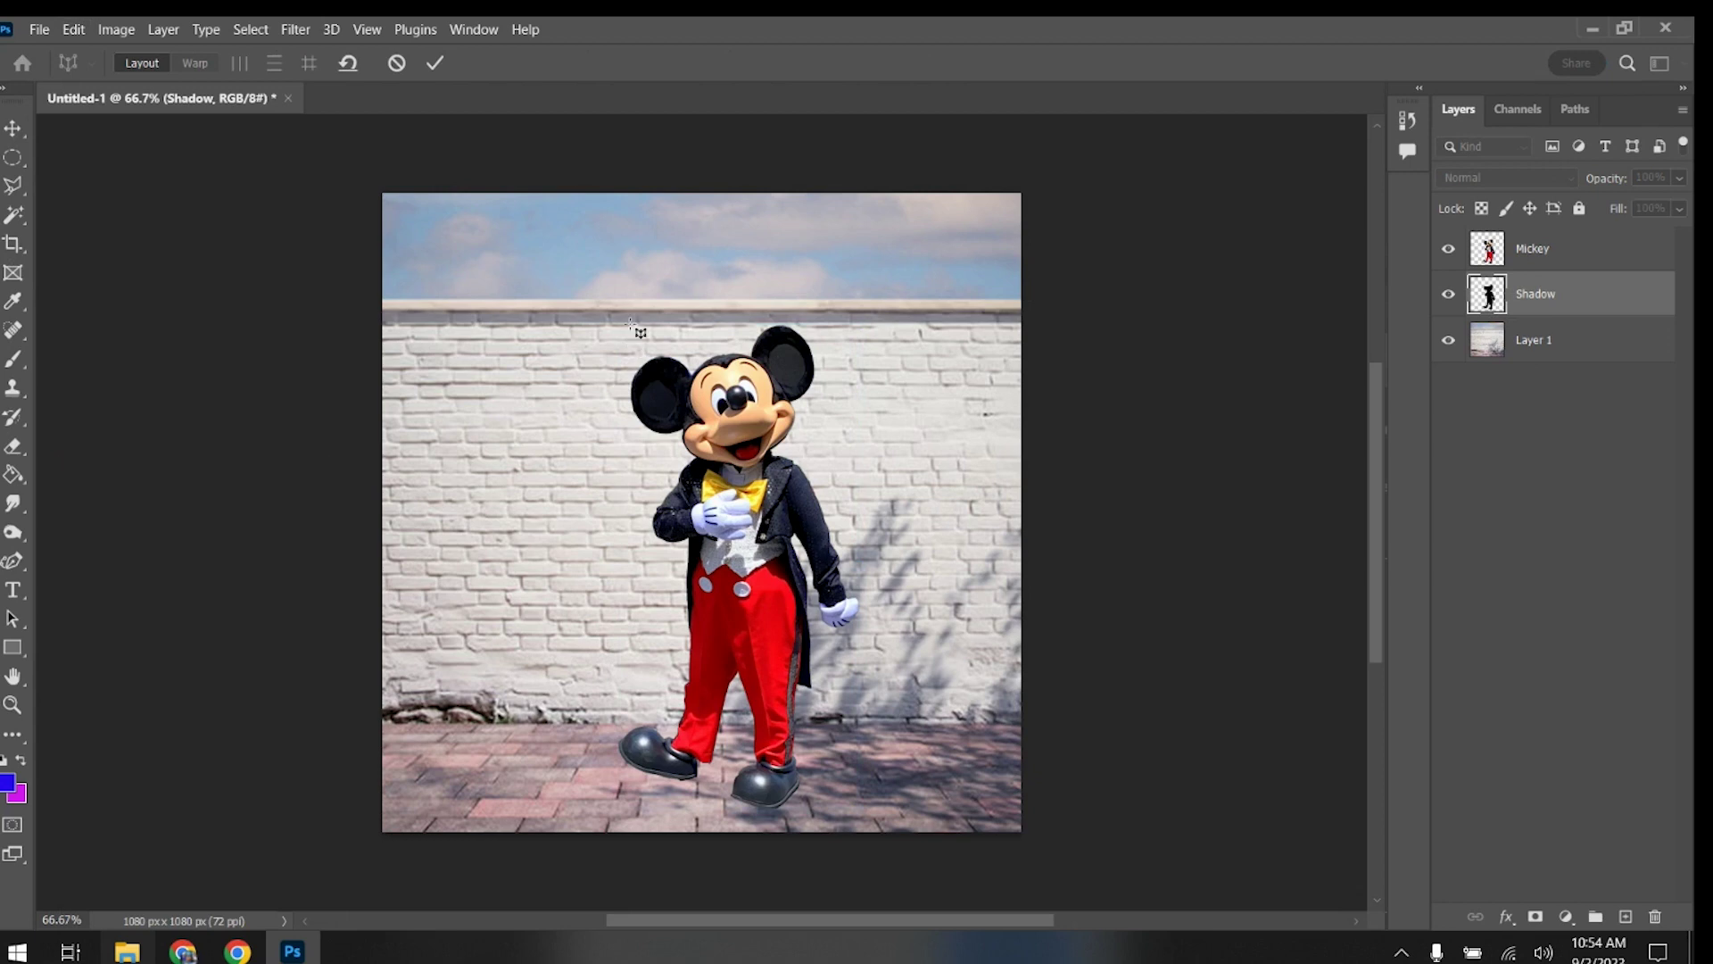
drag(611, 319, 877, 721)
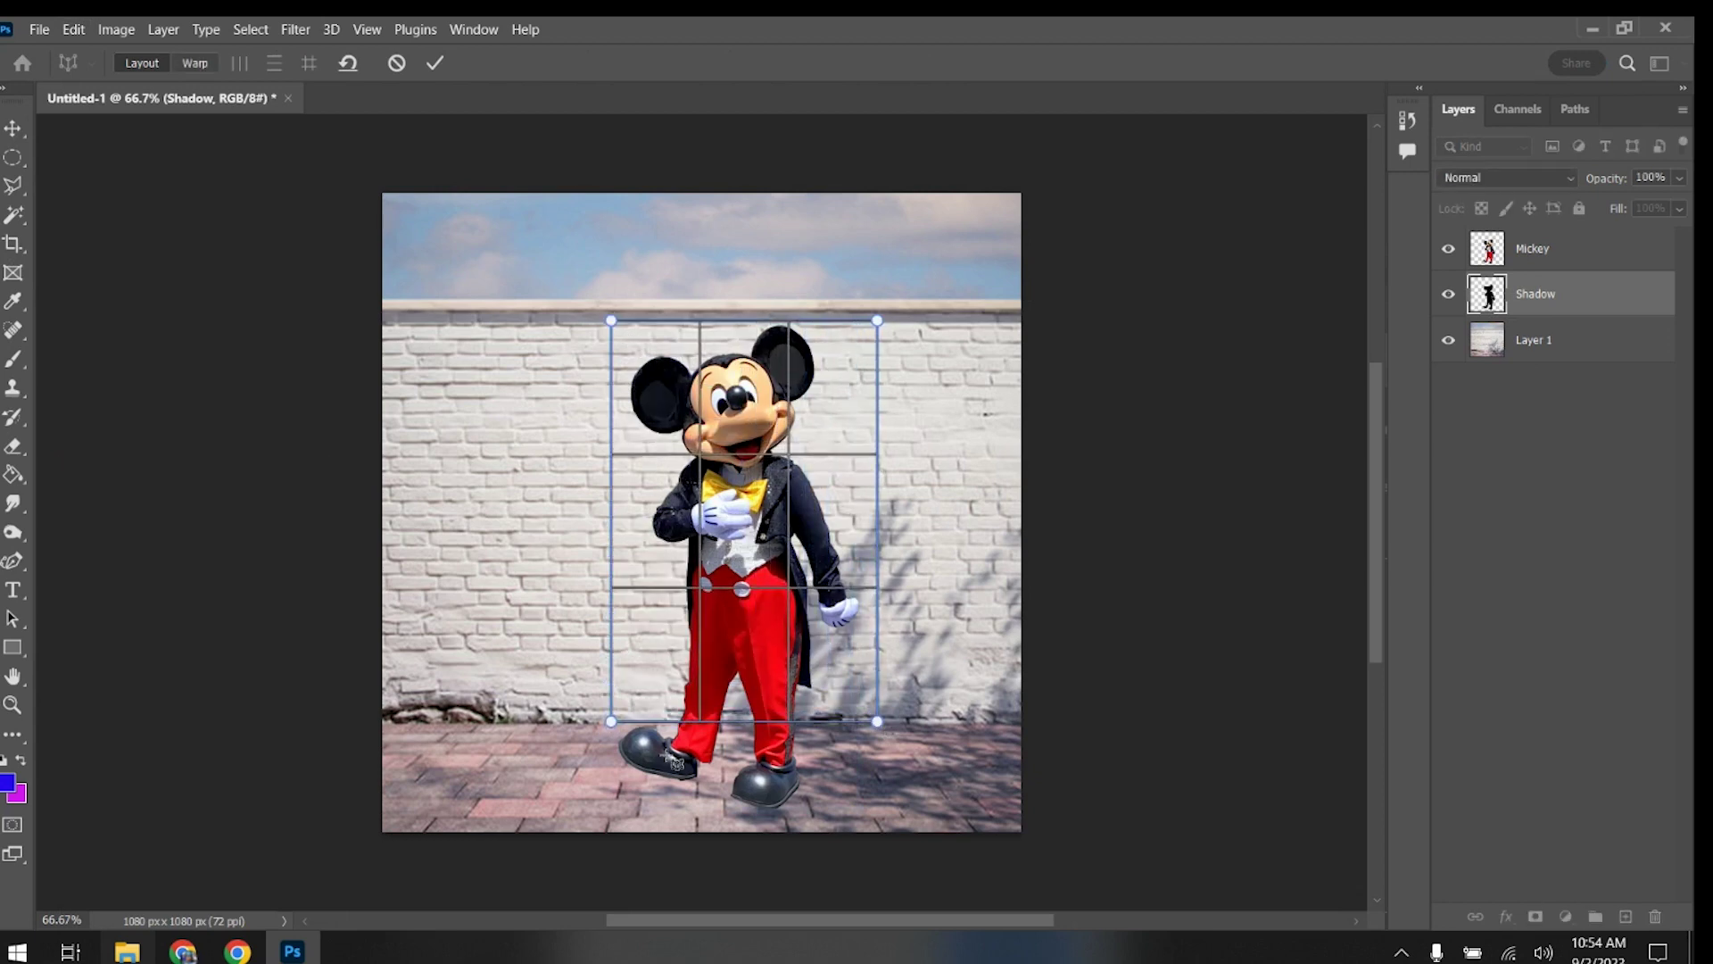
drag(624, 812, 882, 722)
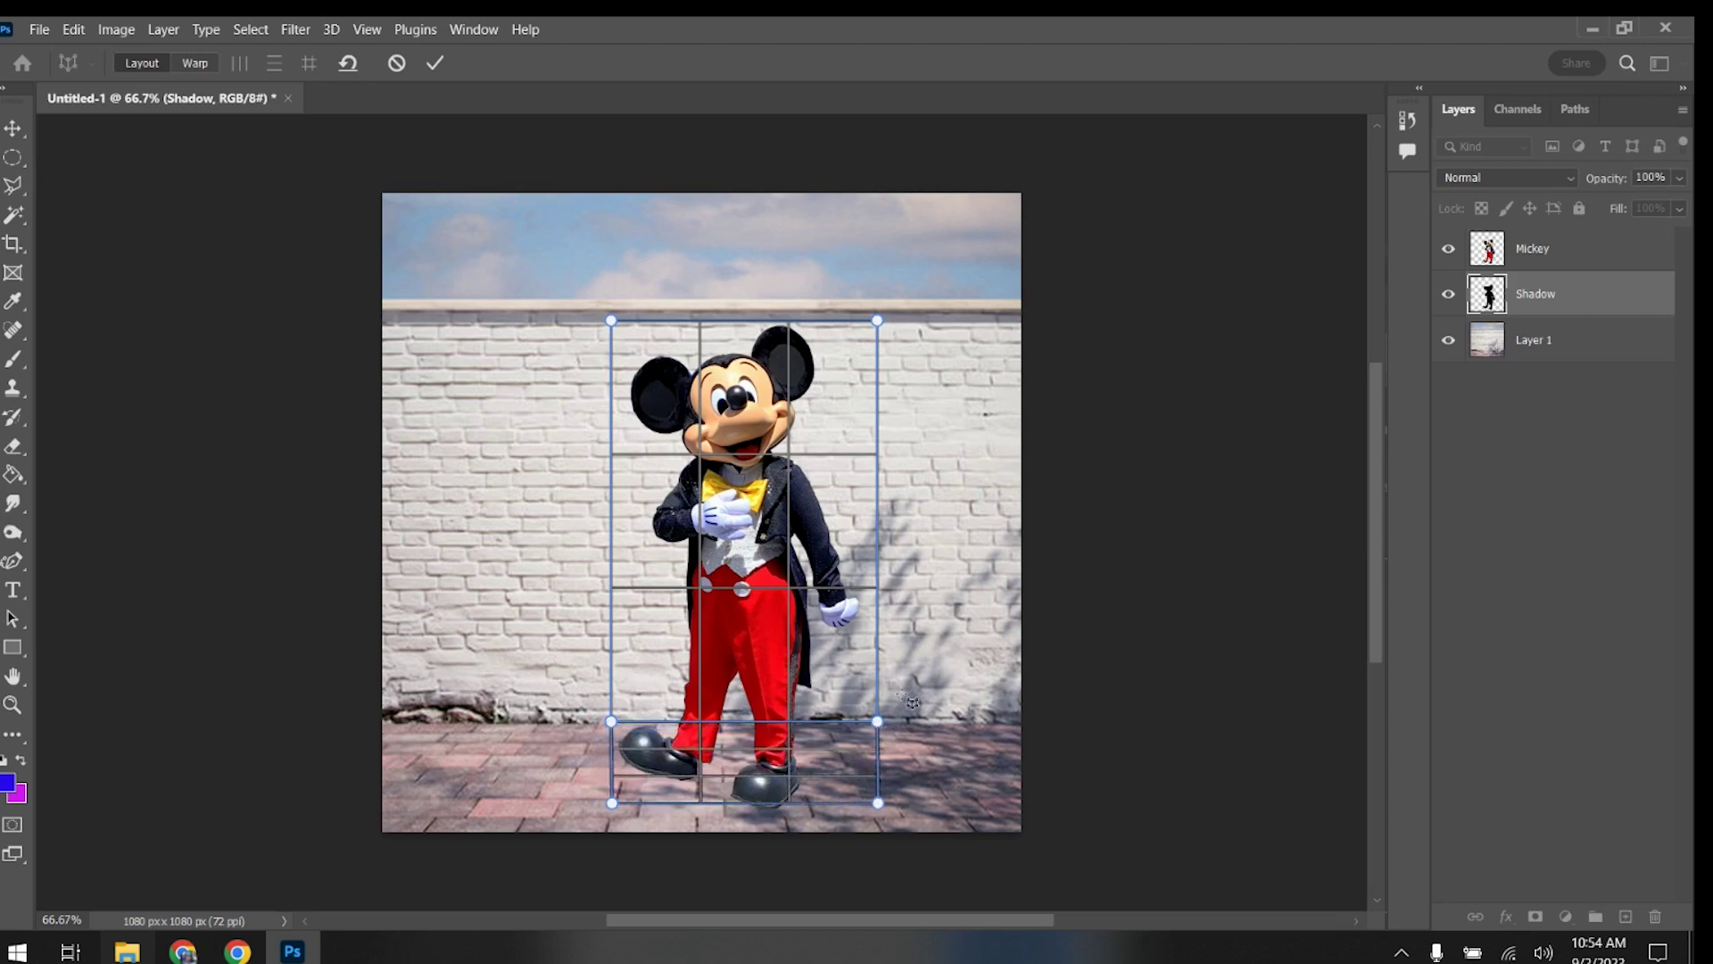
In Warp mode, drag the shadow's corners left and upward to skew it.
click(192, 64)
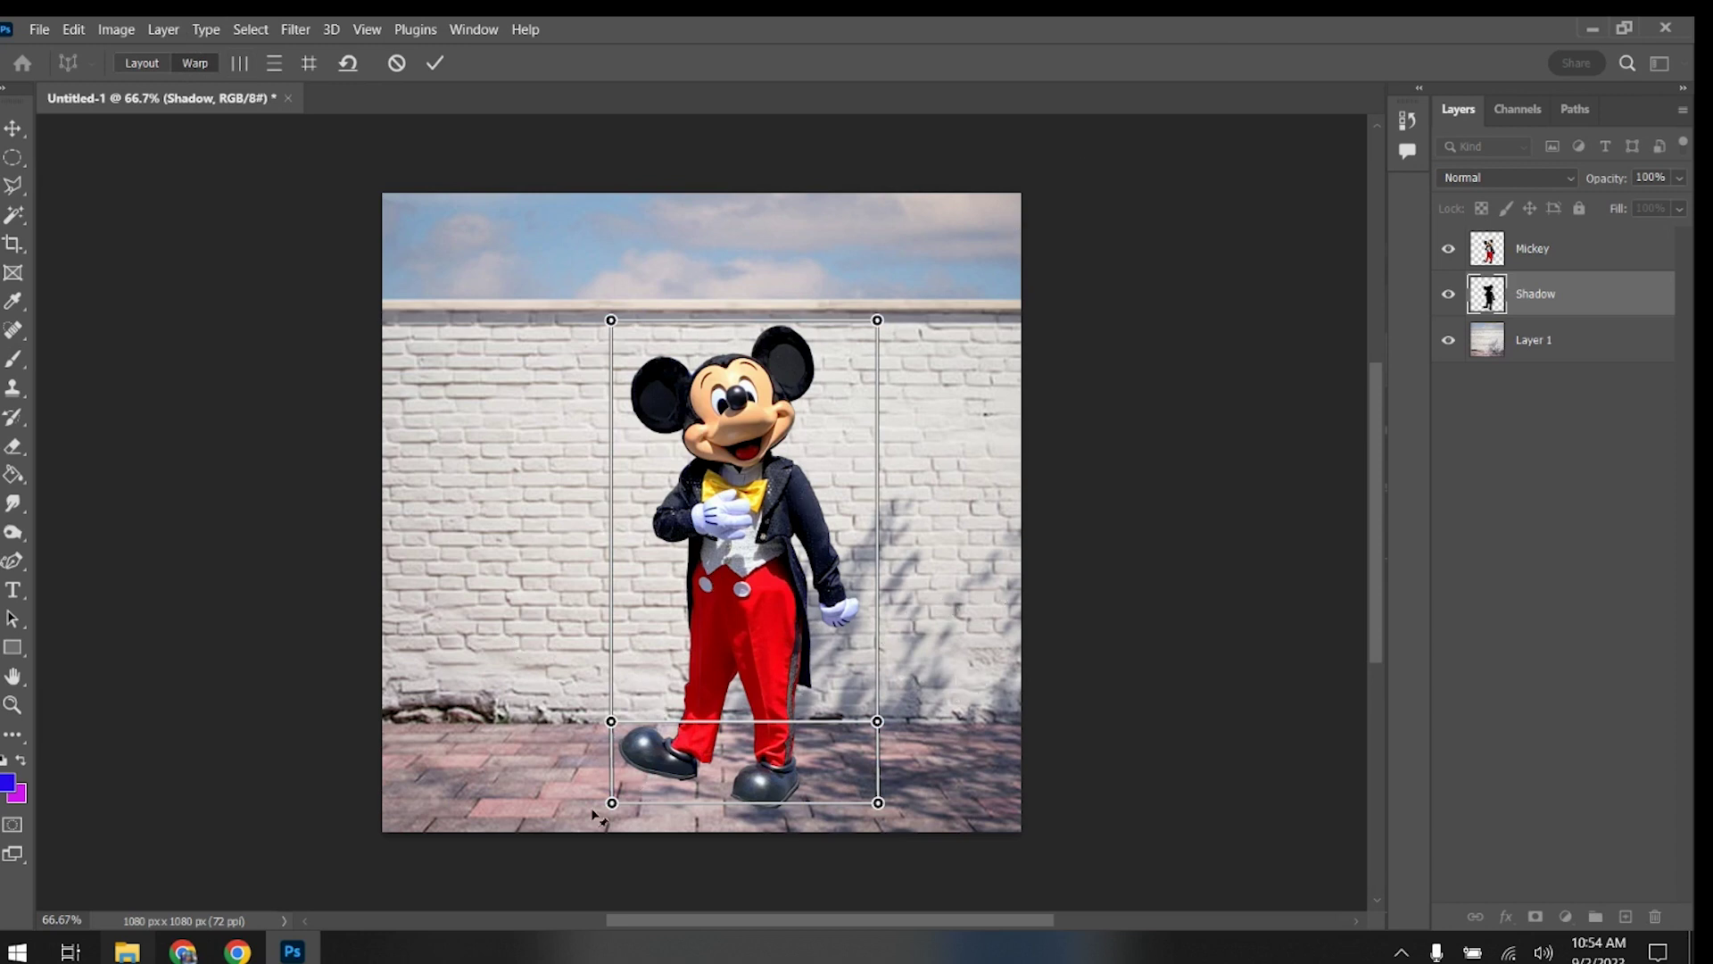
drag(611, 723, 564, 723)
drag(879, 723, 831, 721)
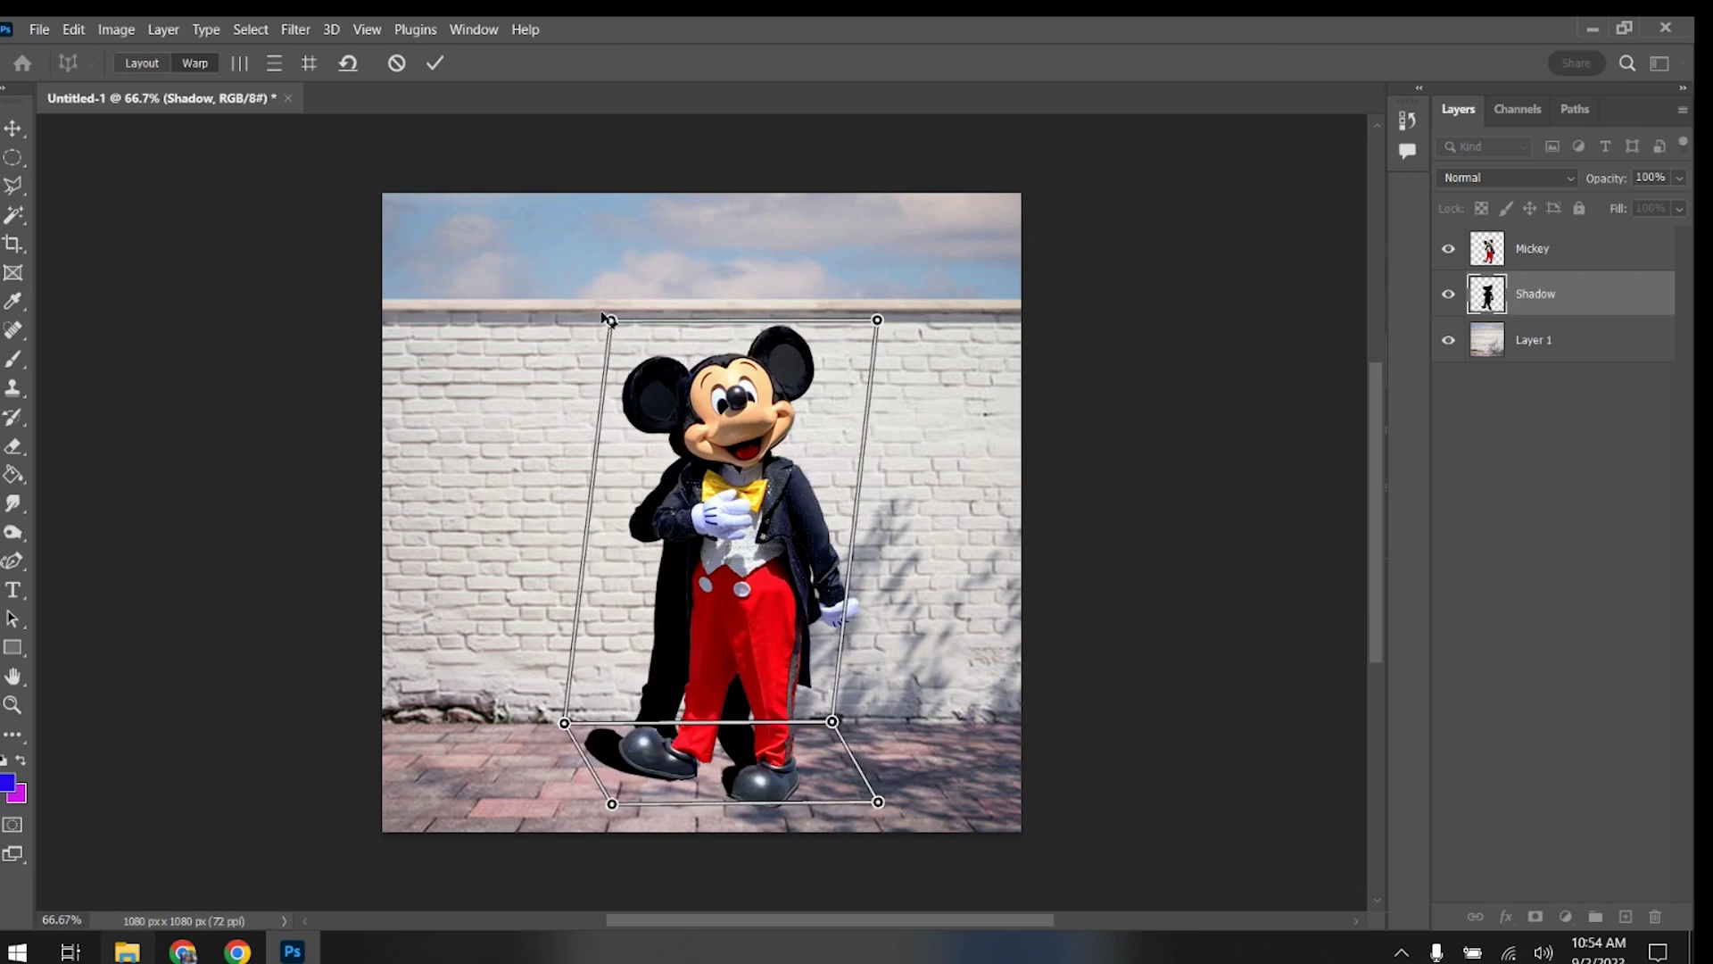
drag(611, 319, 555, 311)
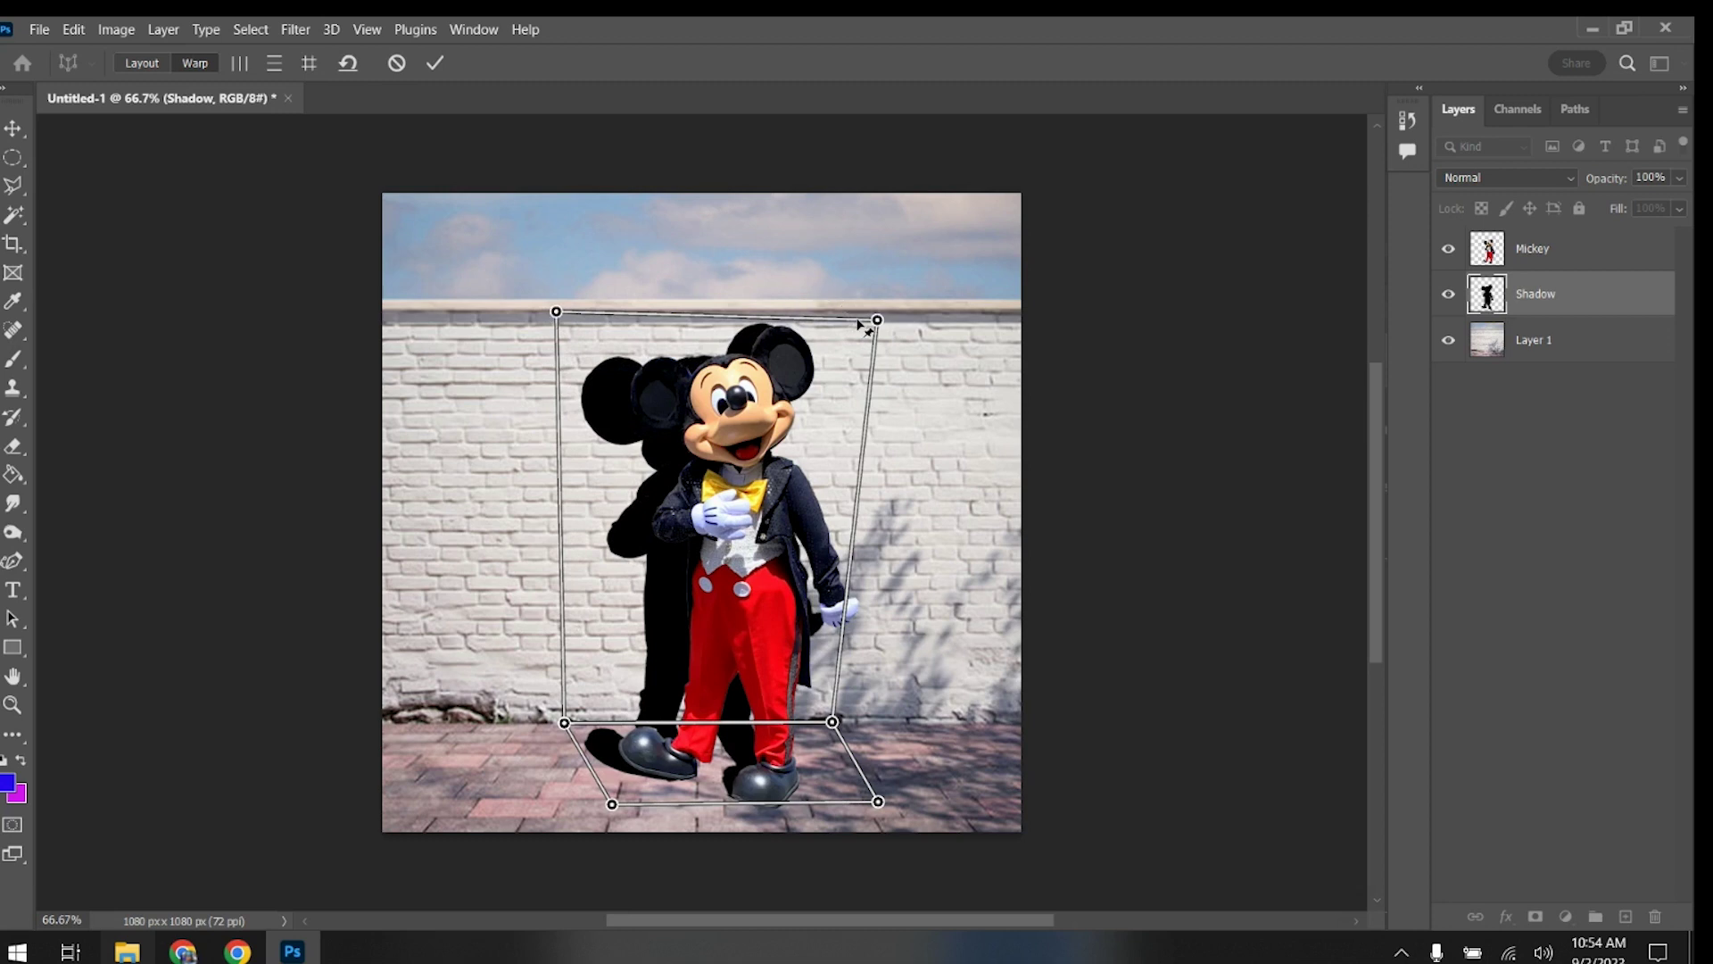
drag(878, 319, 822, 315)
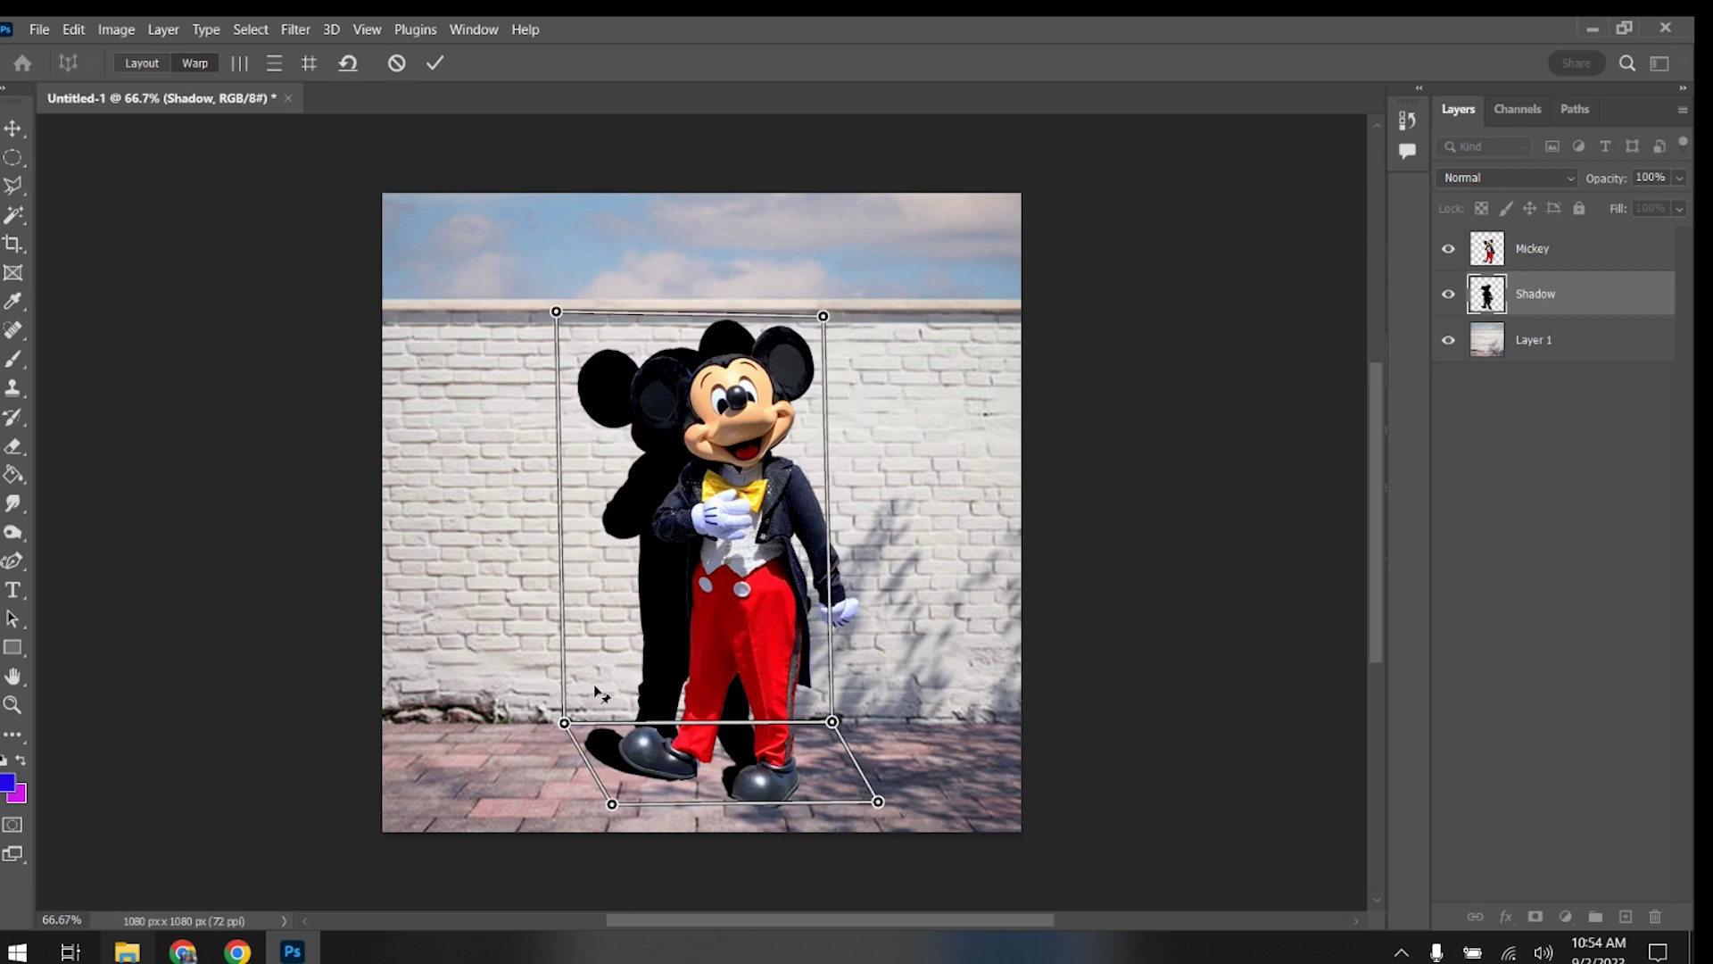
Refine the corners so the shadow leans further left with its base under Mickey's shoes.
drag(564, 721, 537, 720)
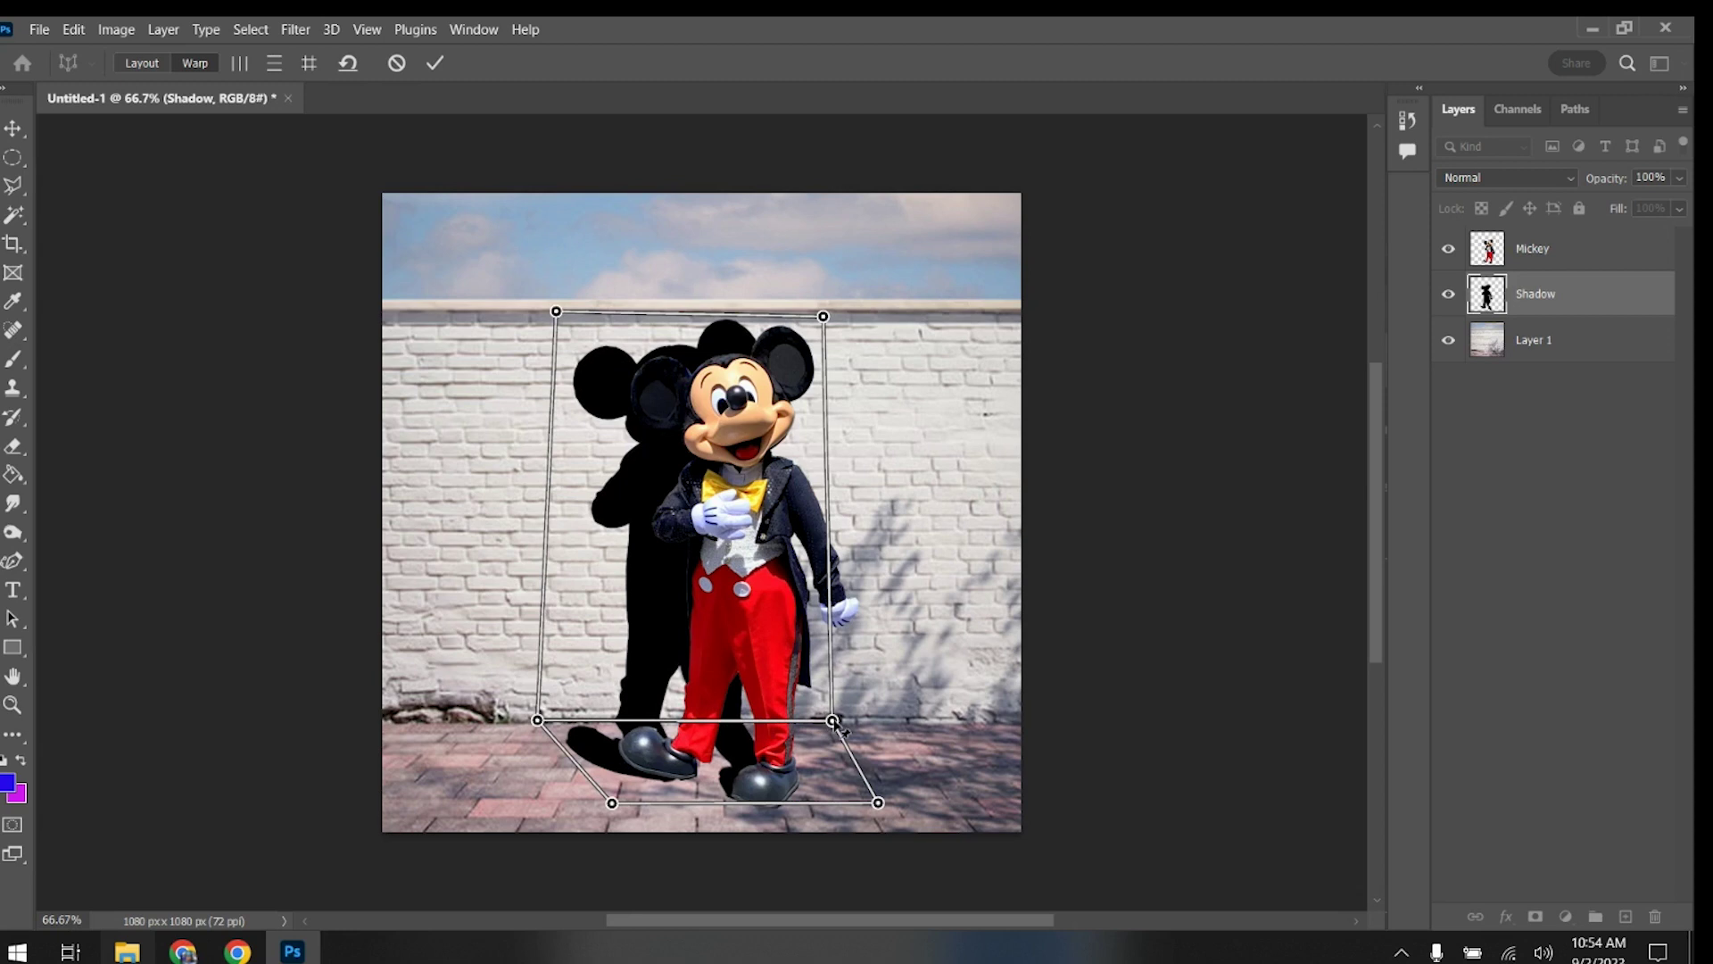
drag(832, 720, 817, 715)
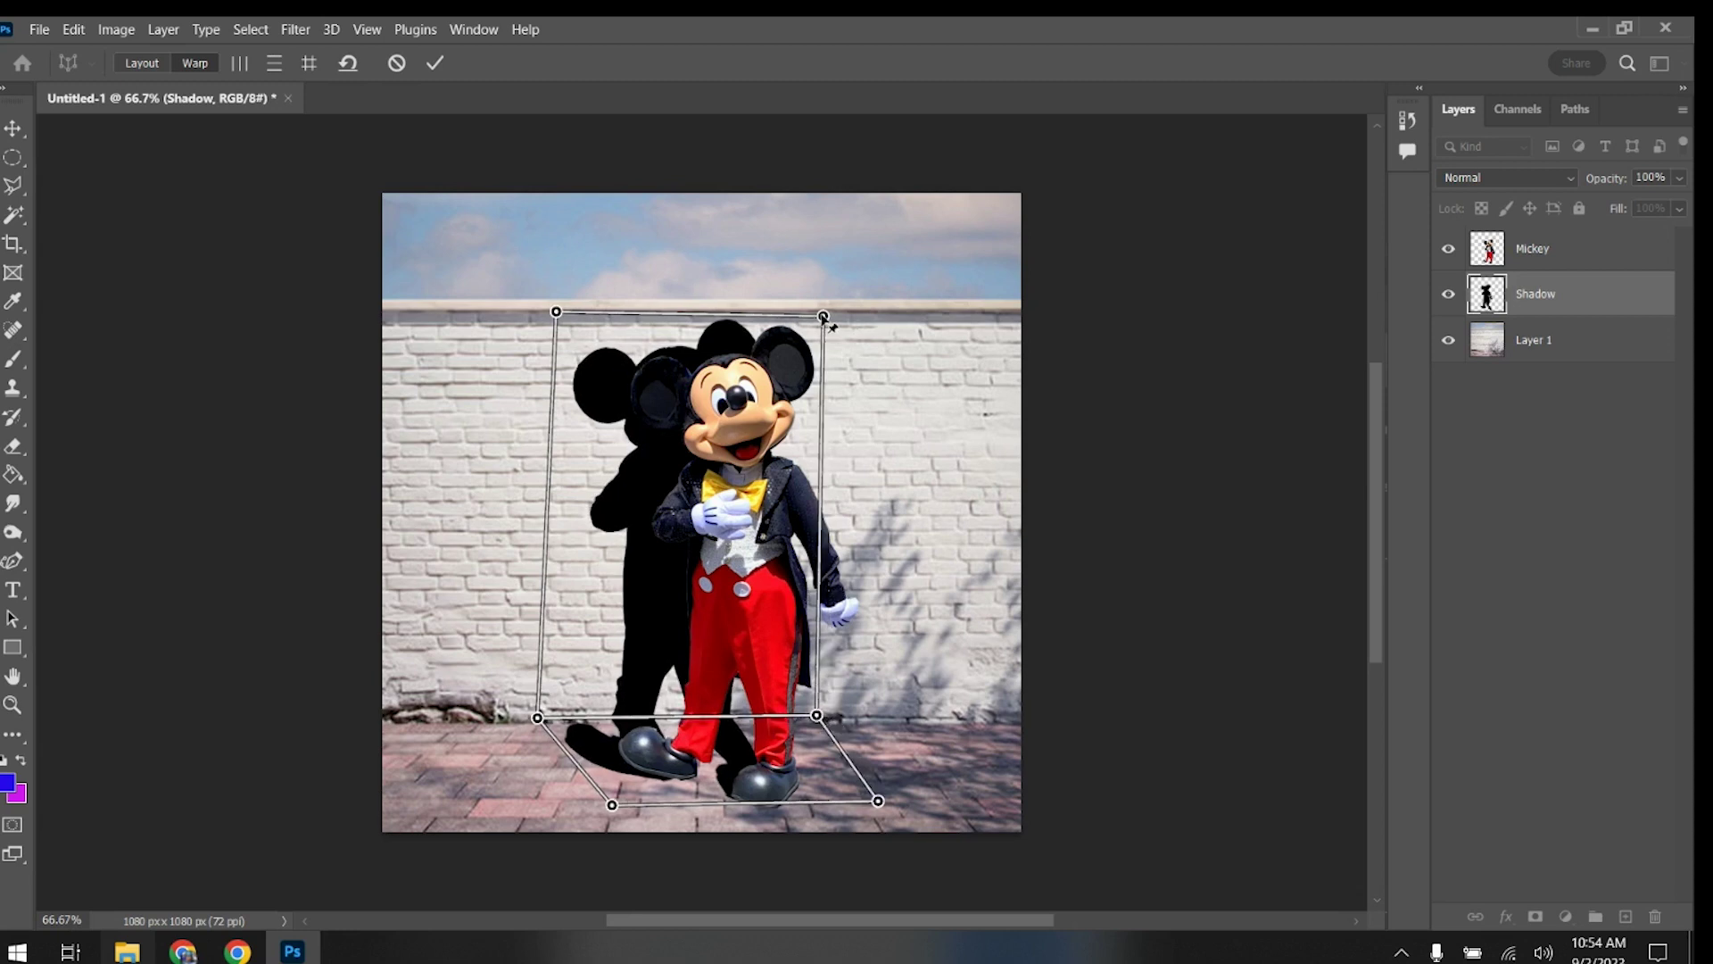
drag(823, 316, 800, 309)
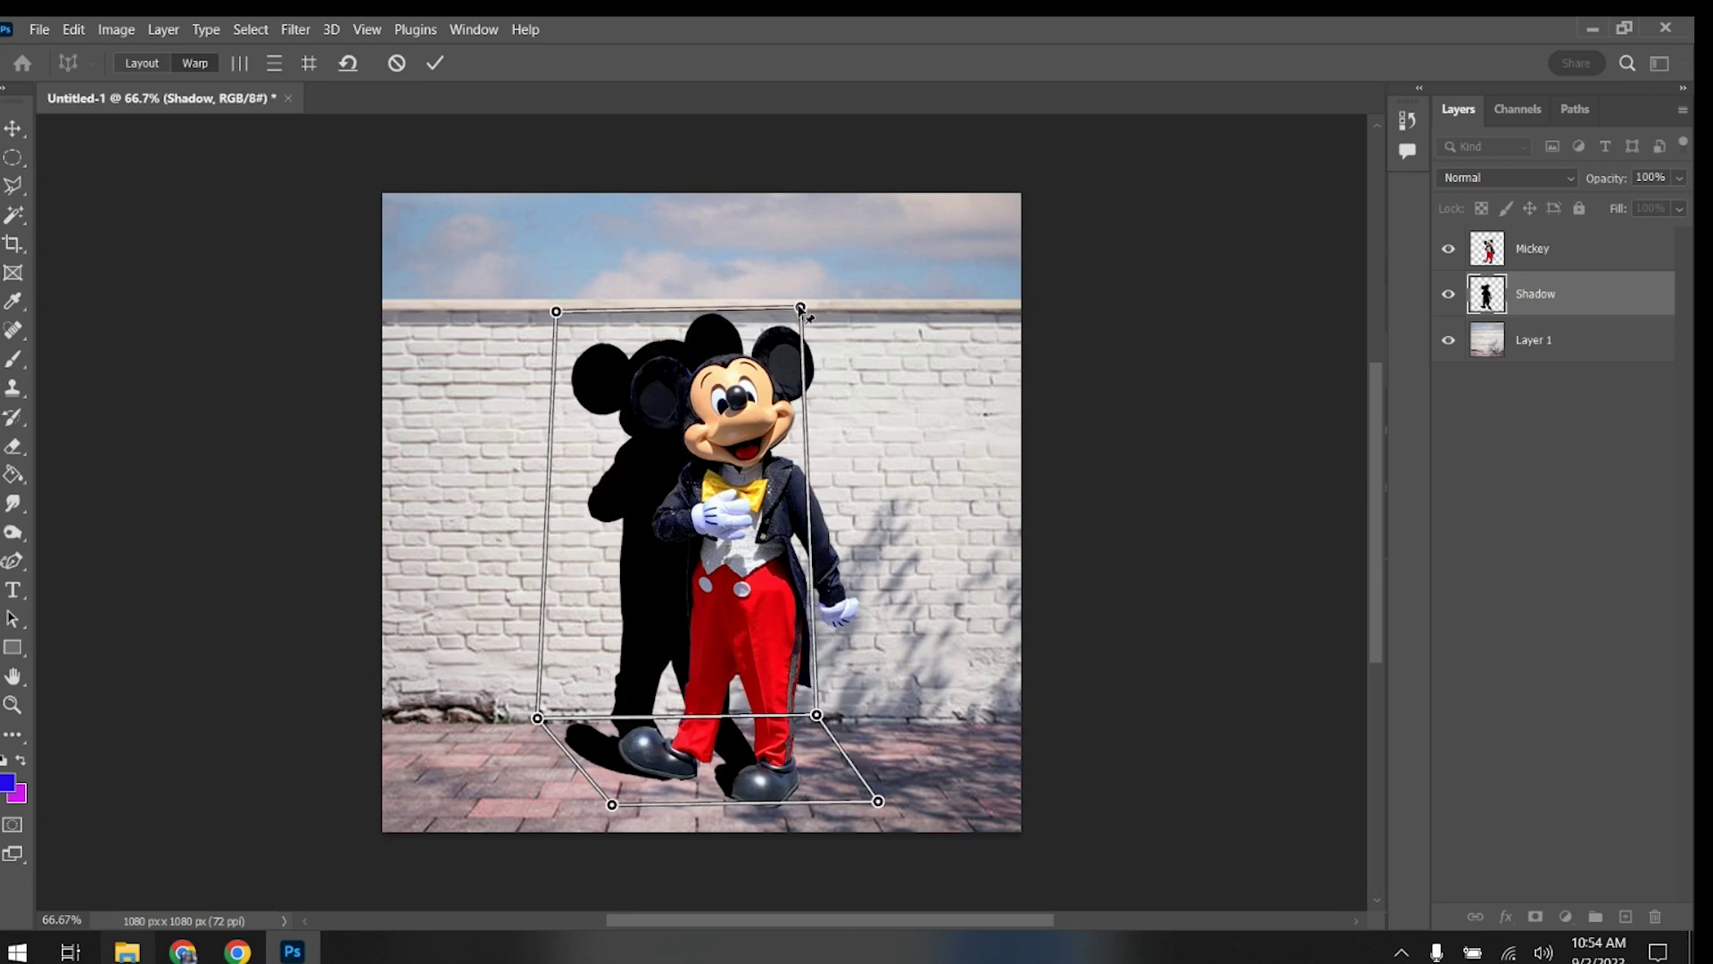
drag(556, 311, 521, 302)
drag(800, 304, 802, 310)
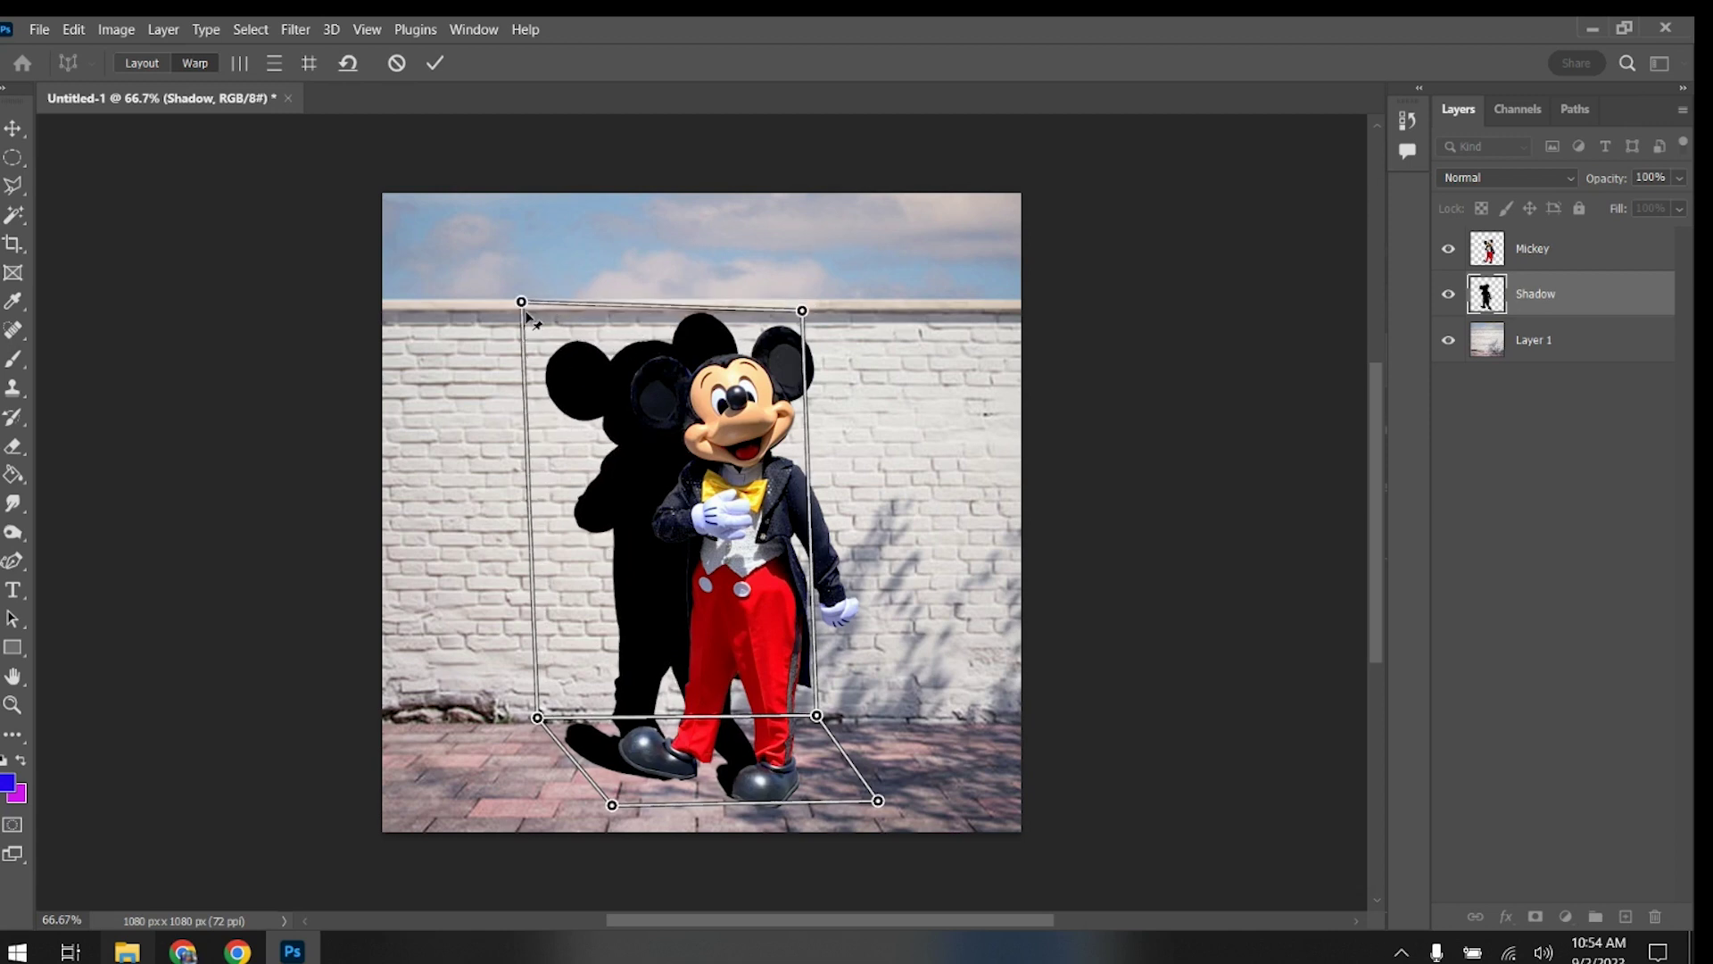
drag(522, 302, 517, 311)
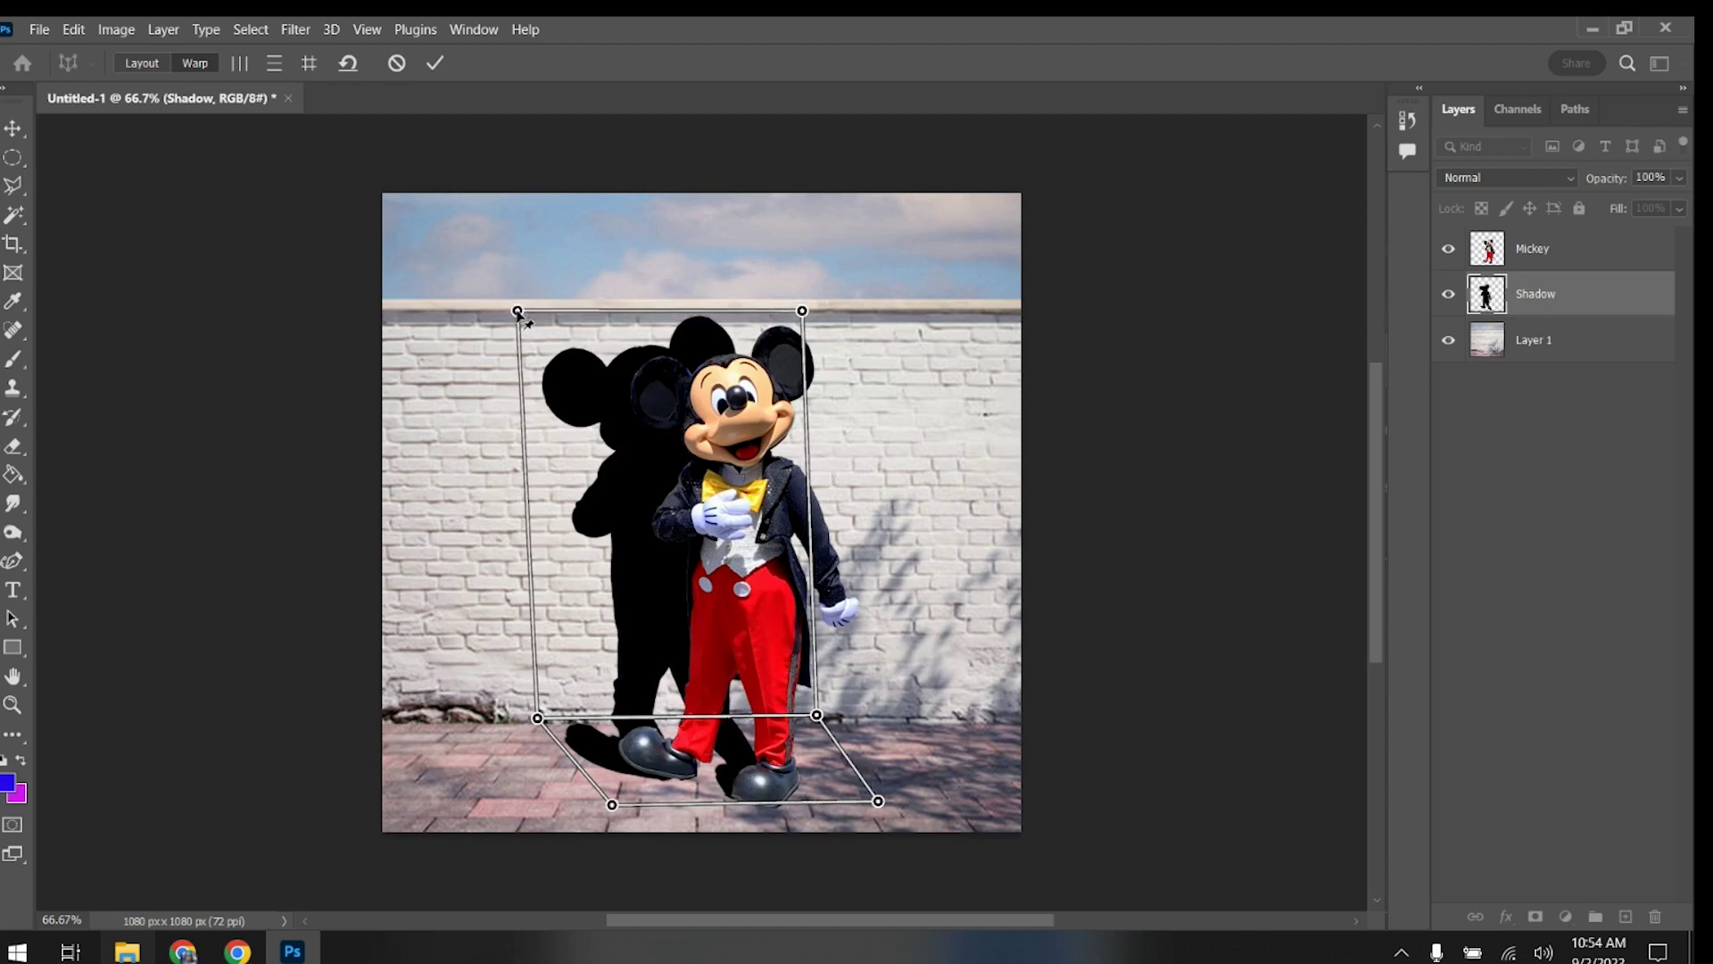
drag(612, 804, 599, 803)
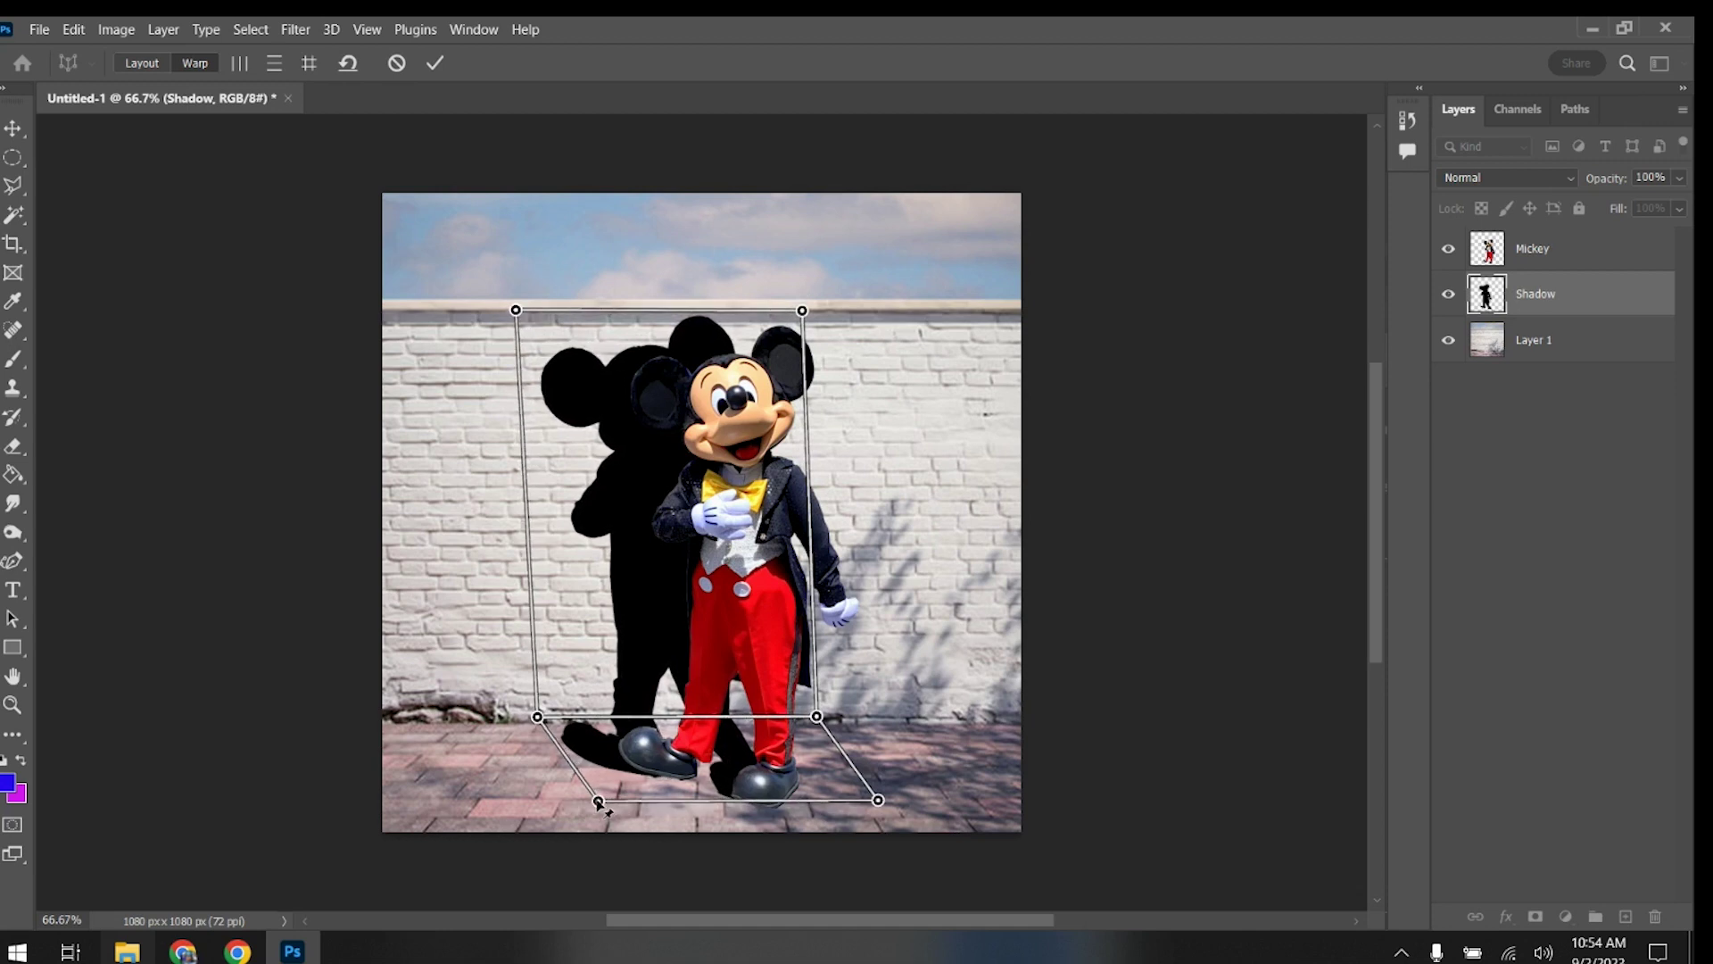
drag(879, 802, 866, 806)
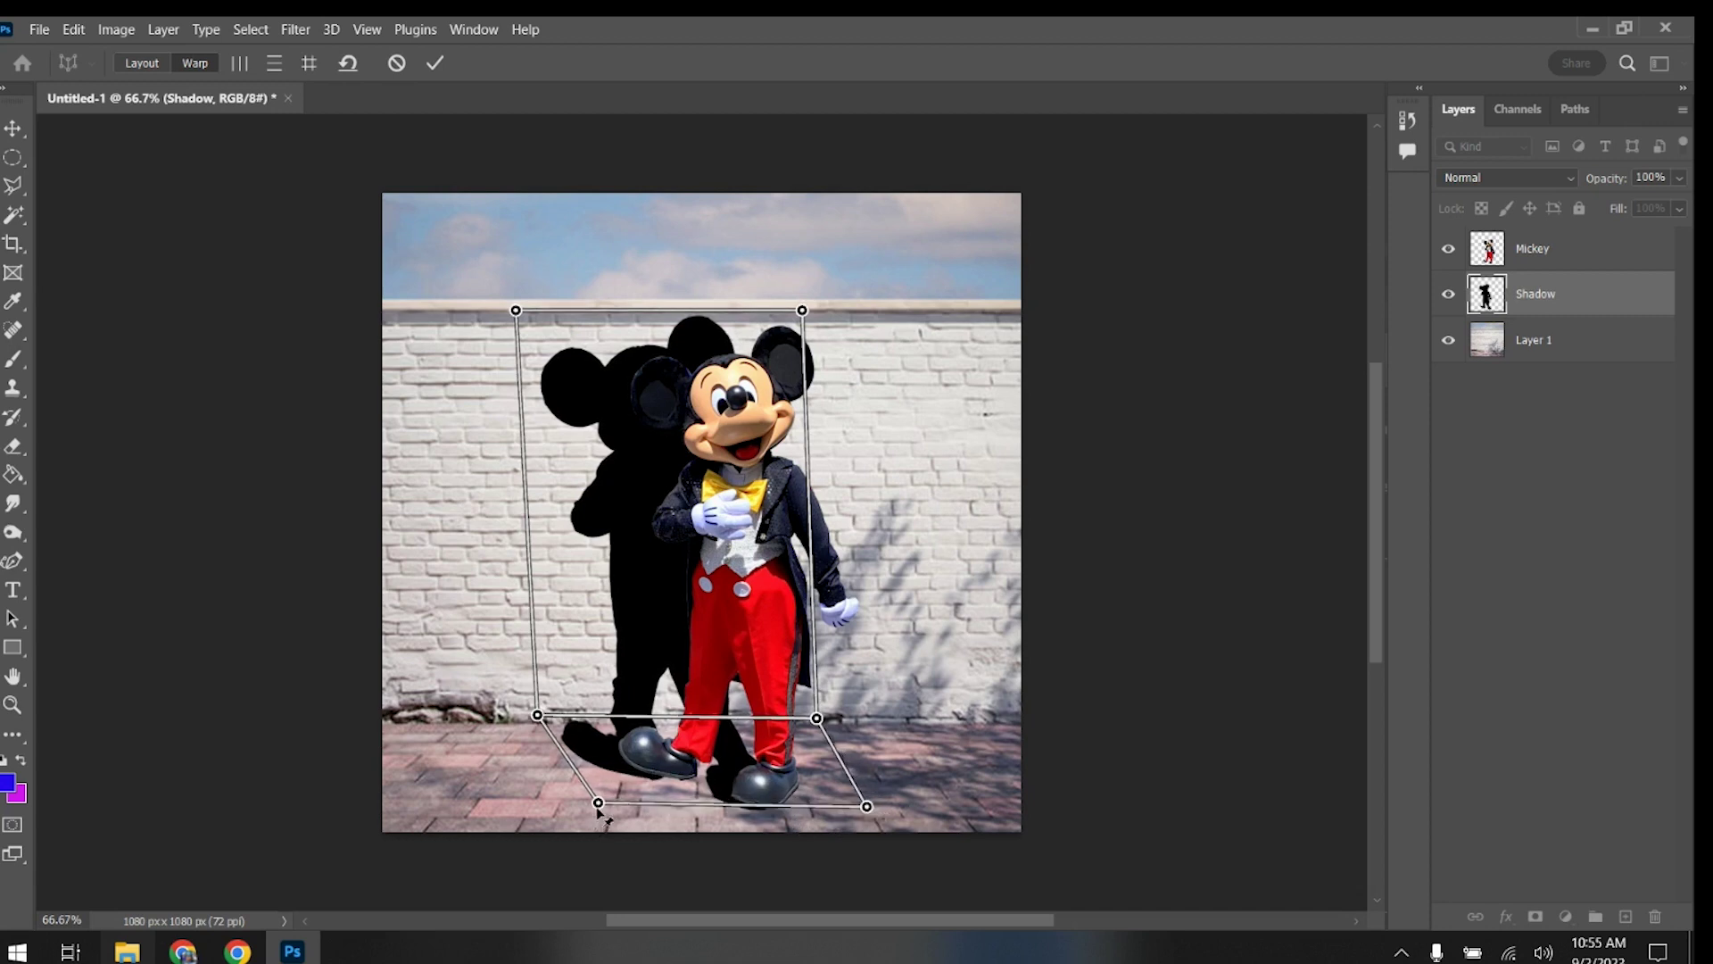
mouse_move(599, 807)
mouse_down()
mouse_move(634, 807)
mouse_move(597, 811)
mouse_up()
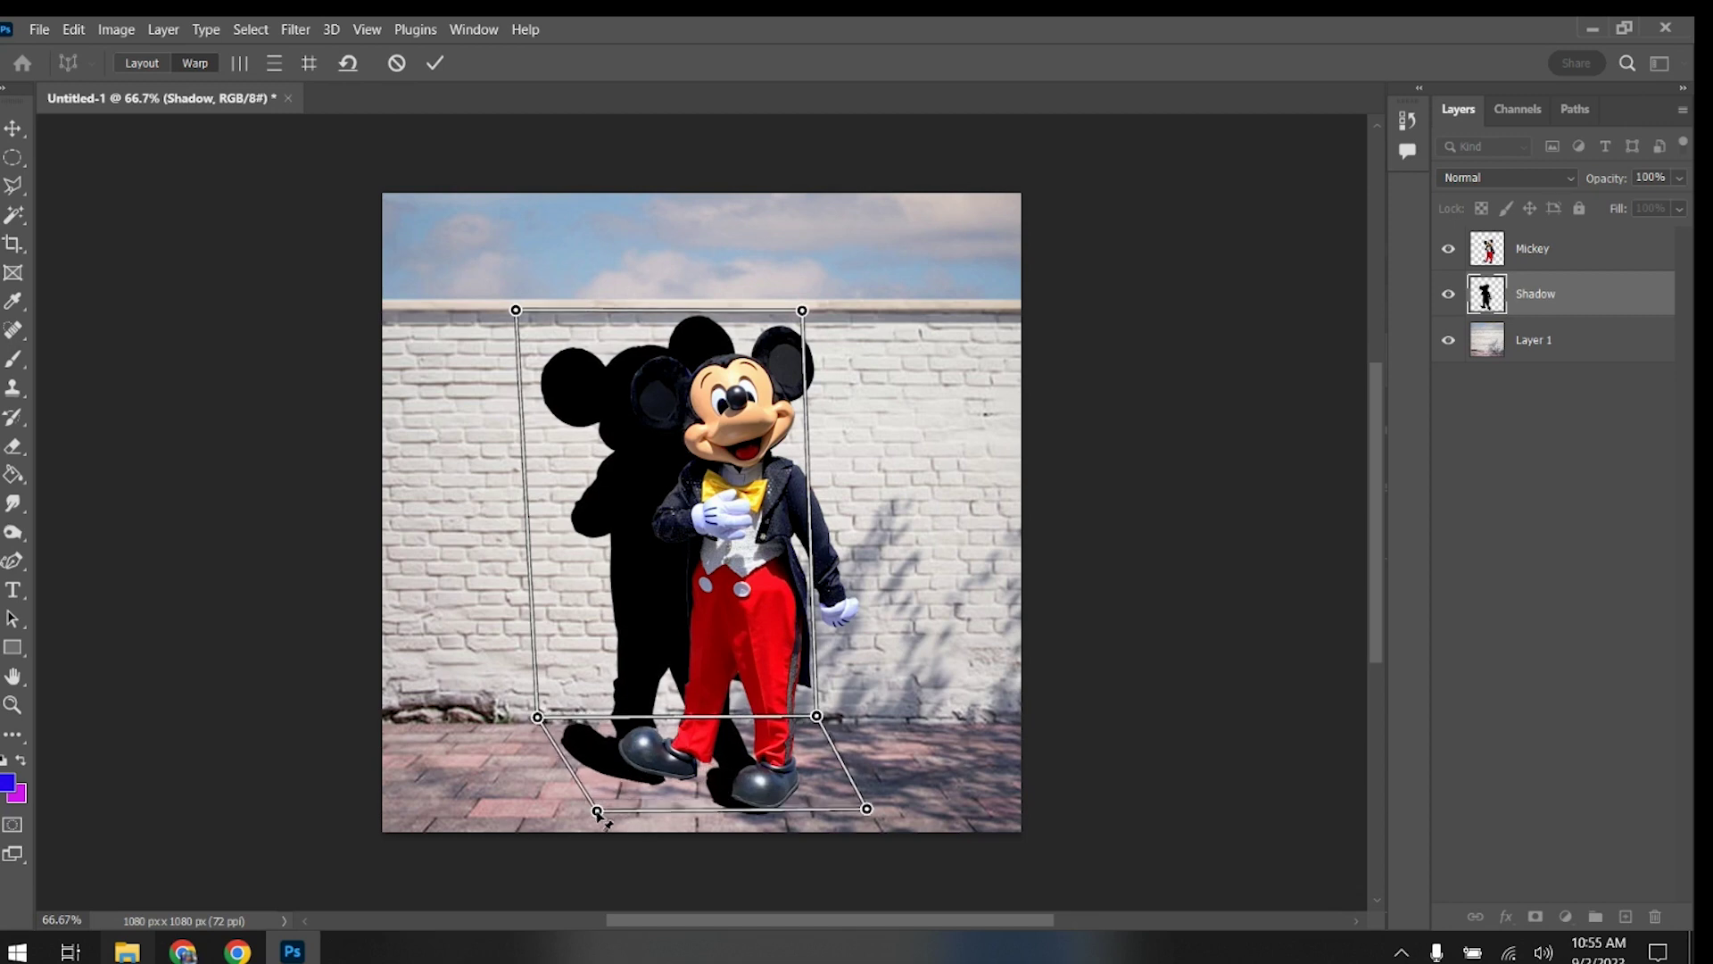
Commit the shadow's perspective warp and soften it with a Gaussian Blur of 8.8 pixels.
click(436, 67)
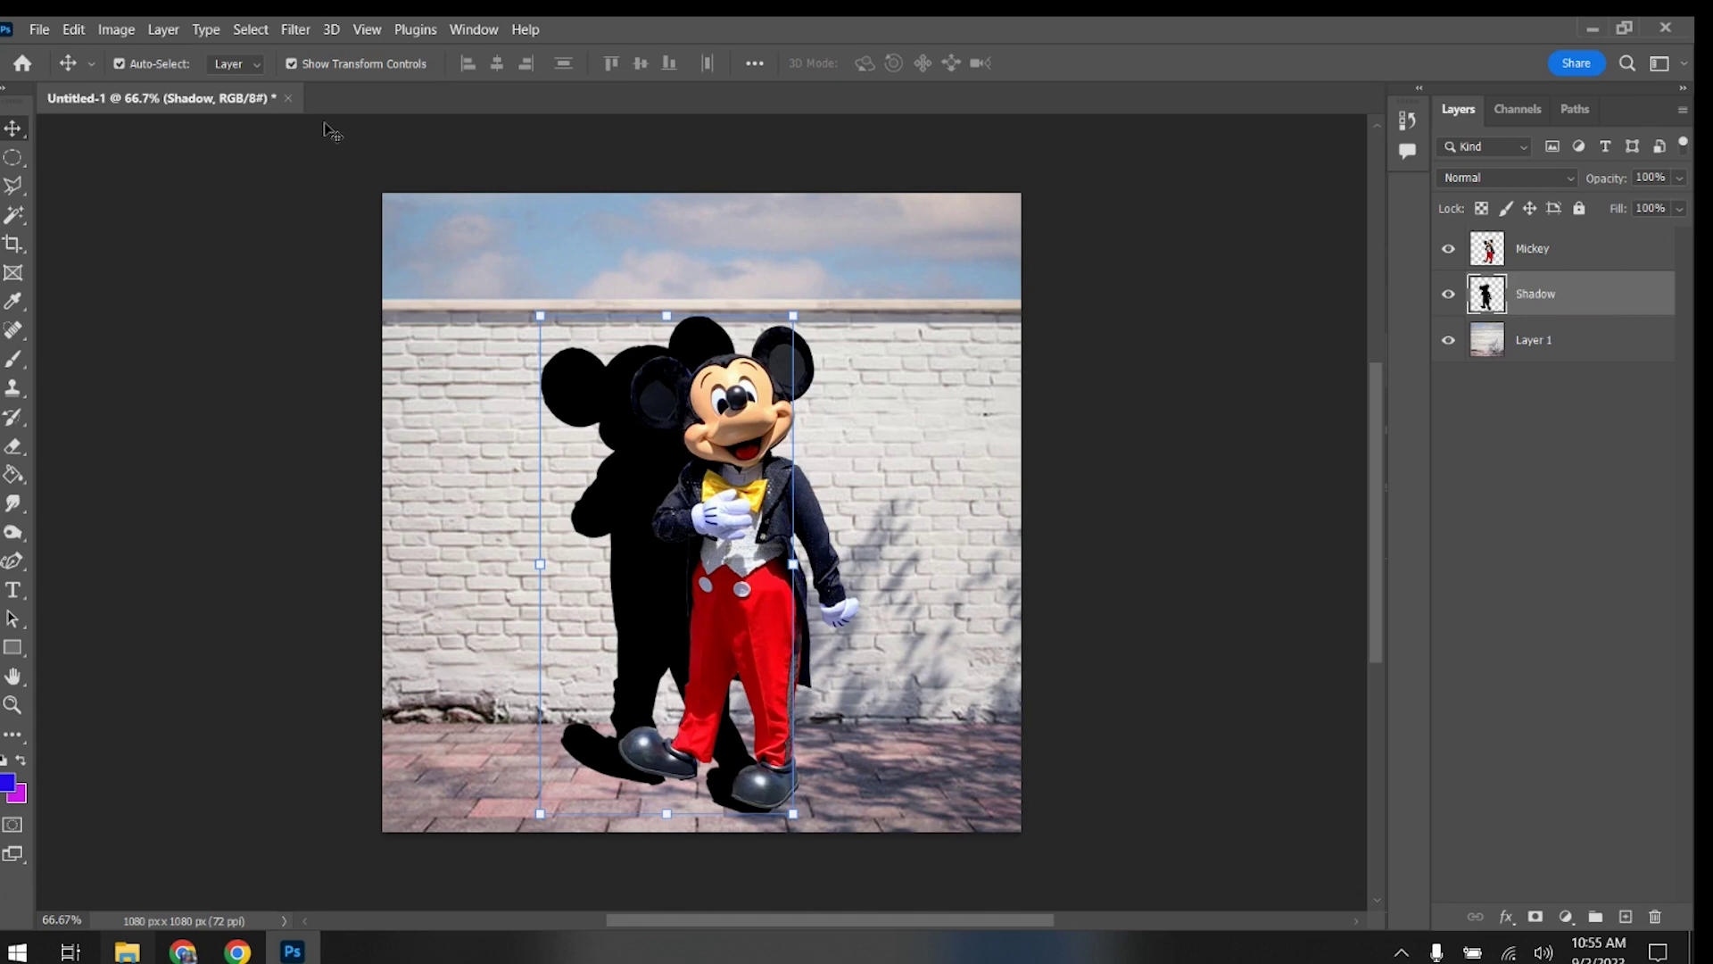
click(296, 32)
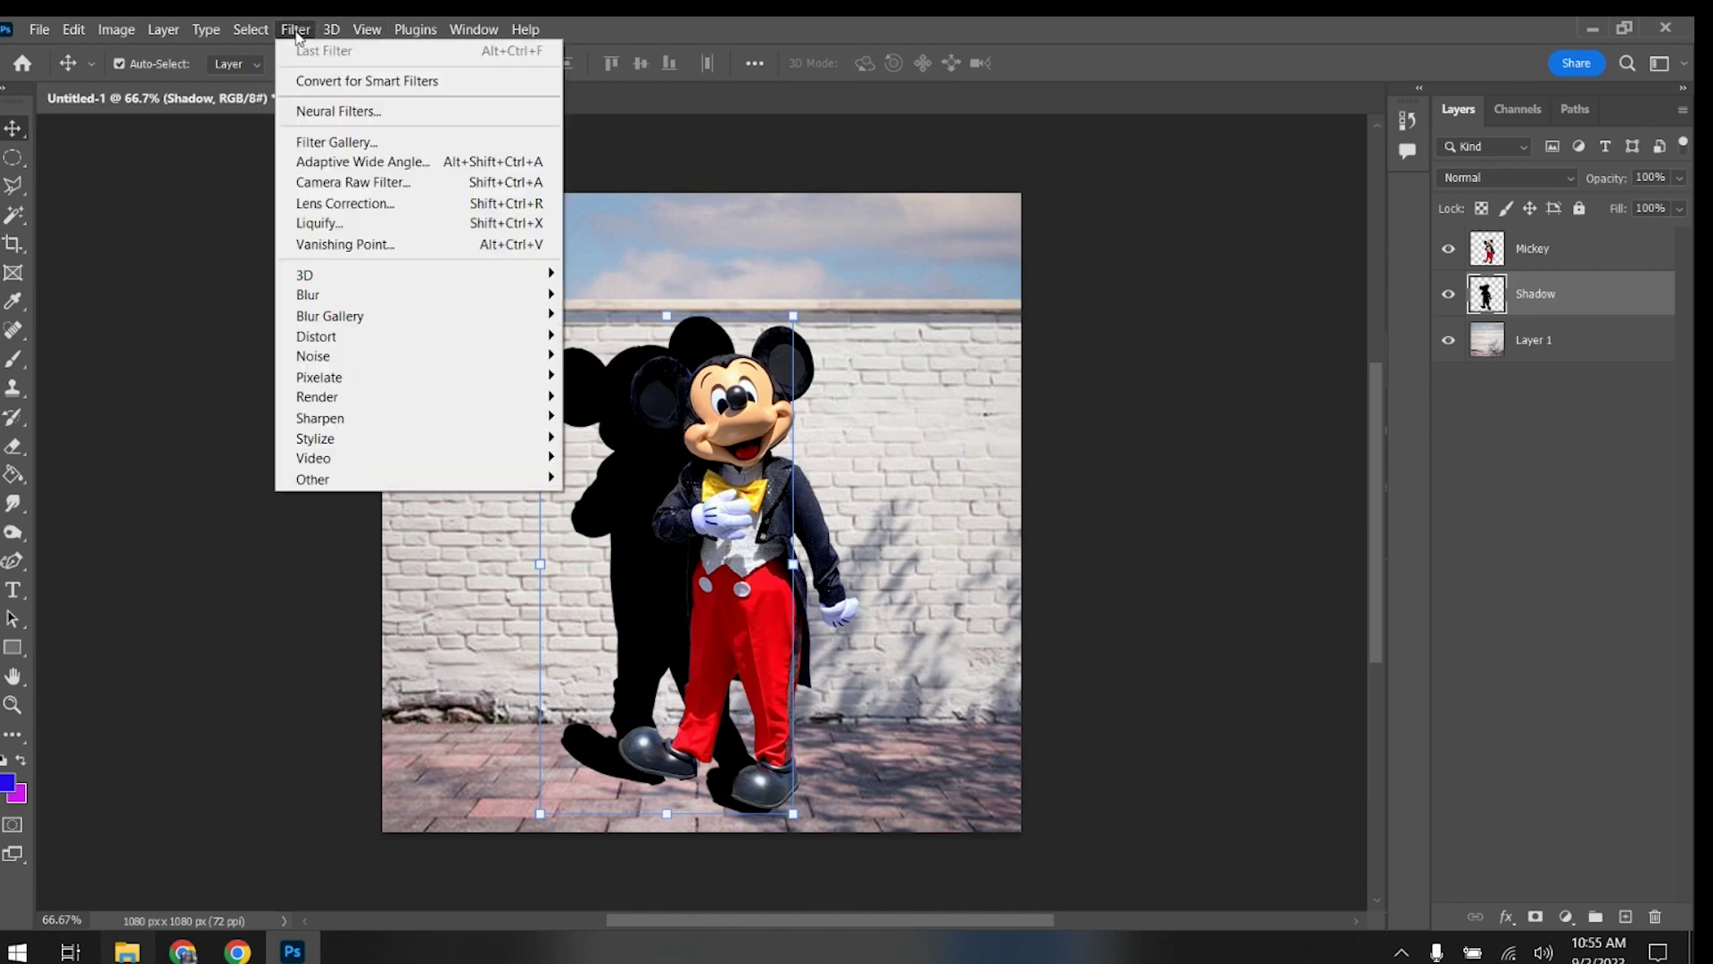
mouse_move(329, 304)
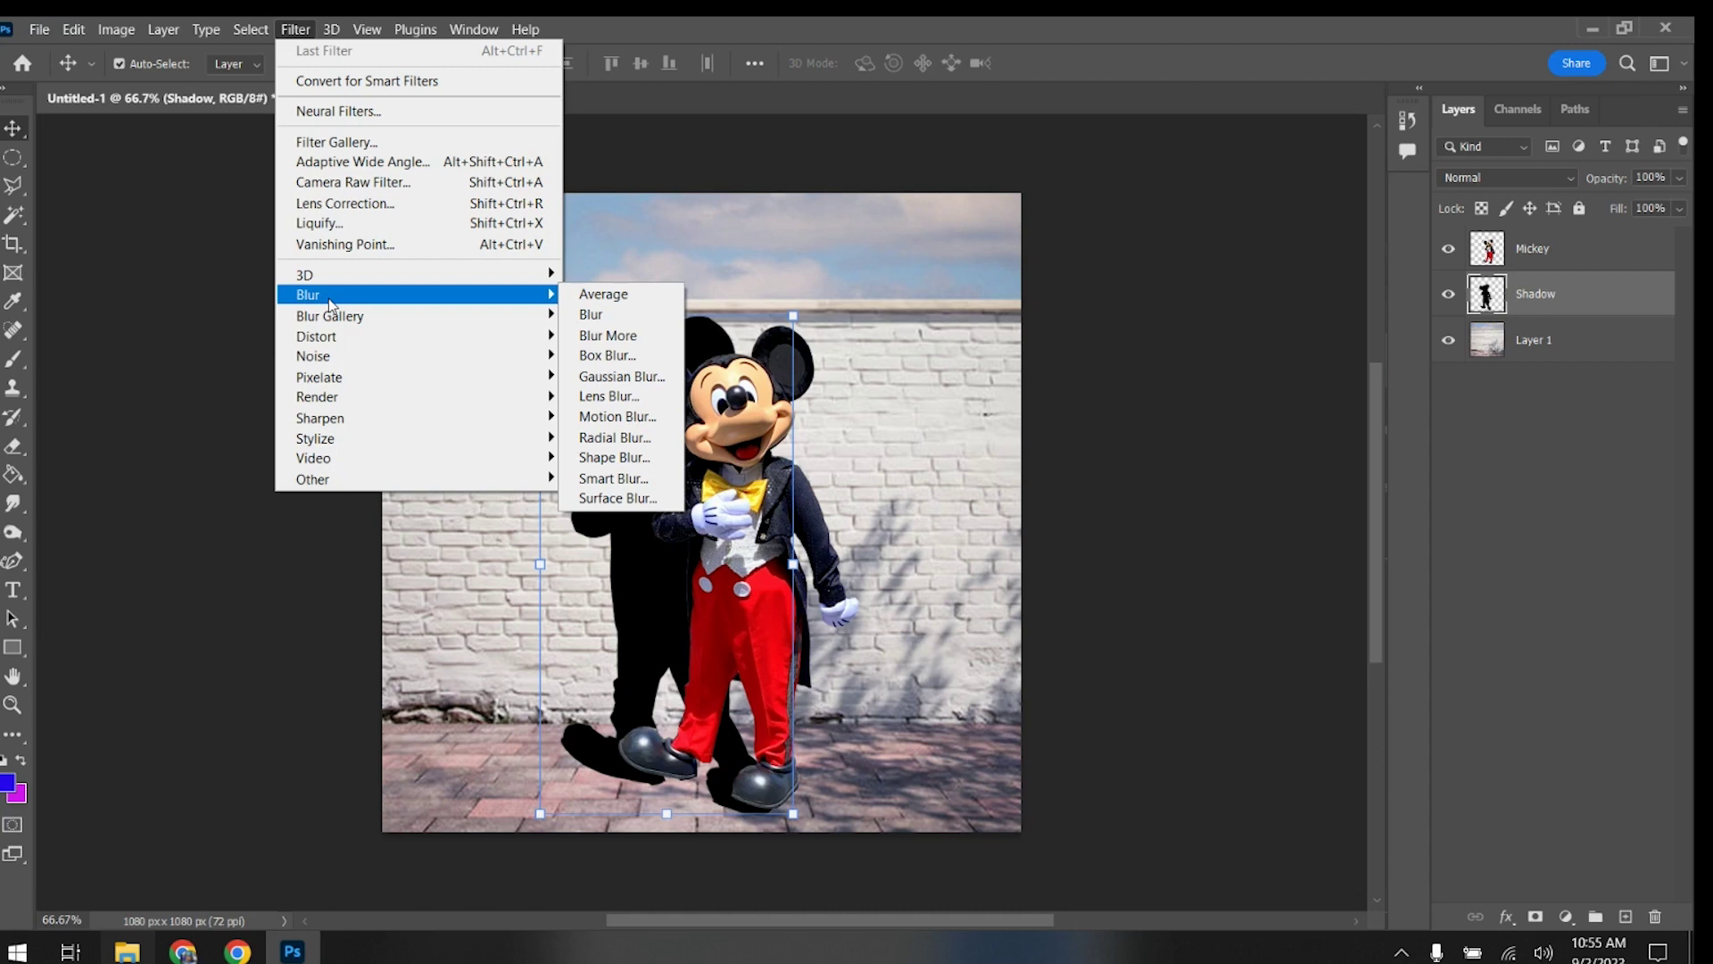
click(666, 385)
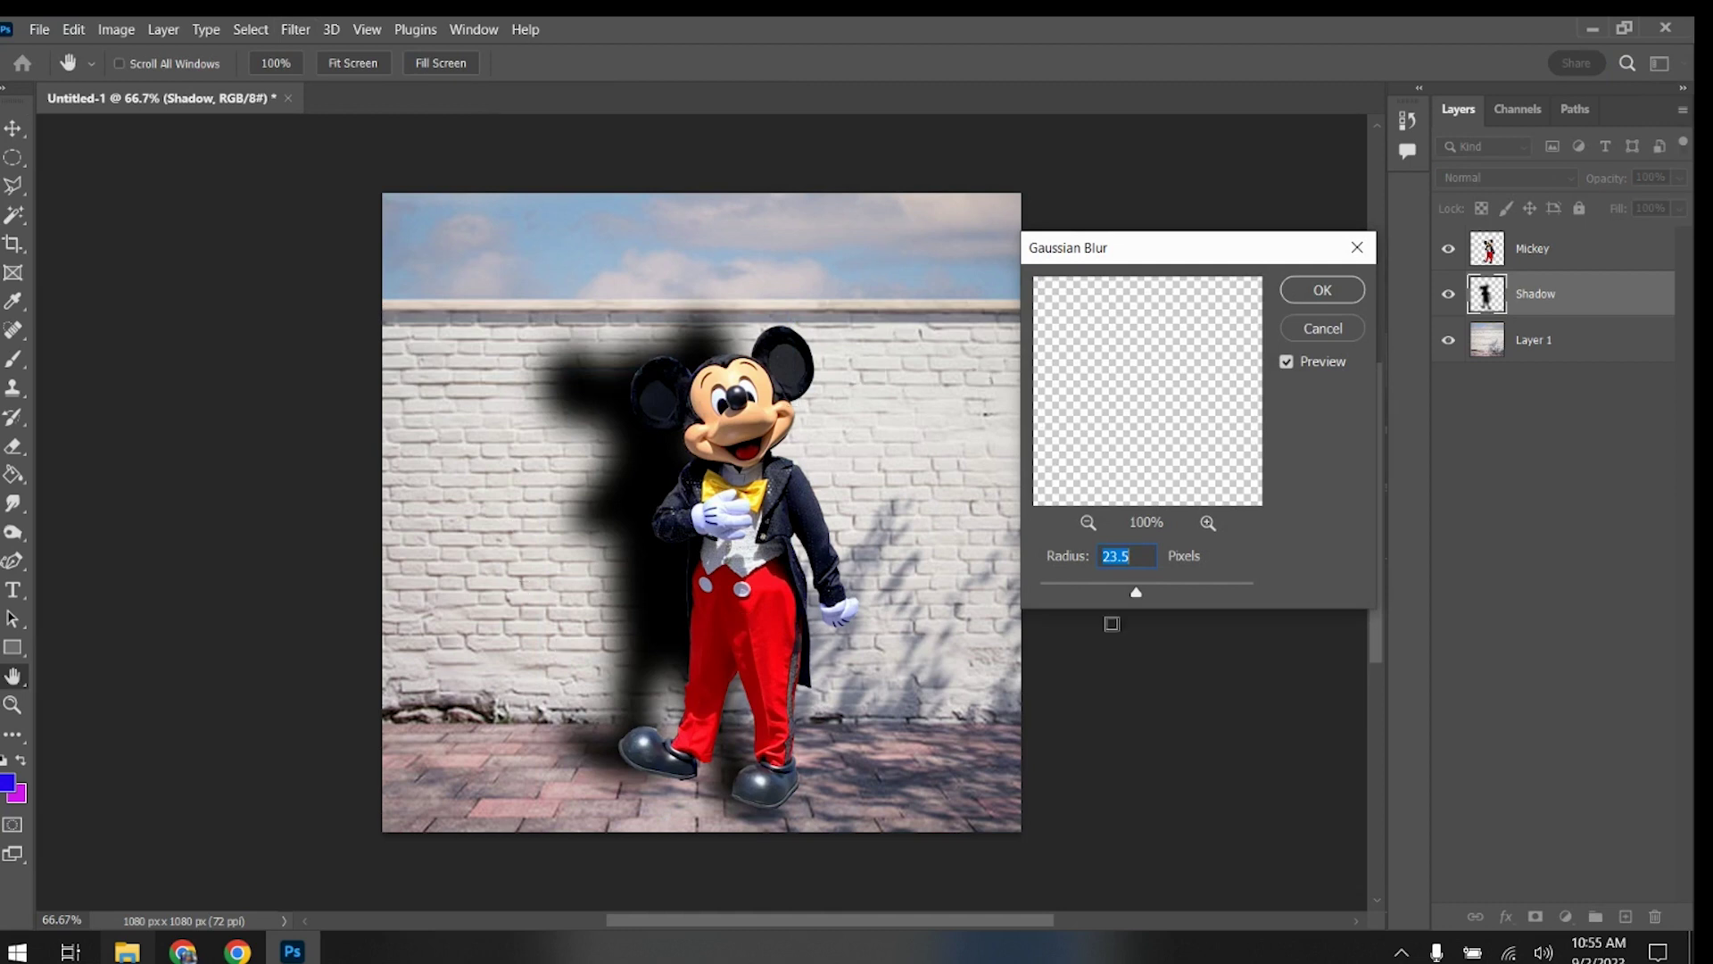
click(1083, 589)
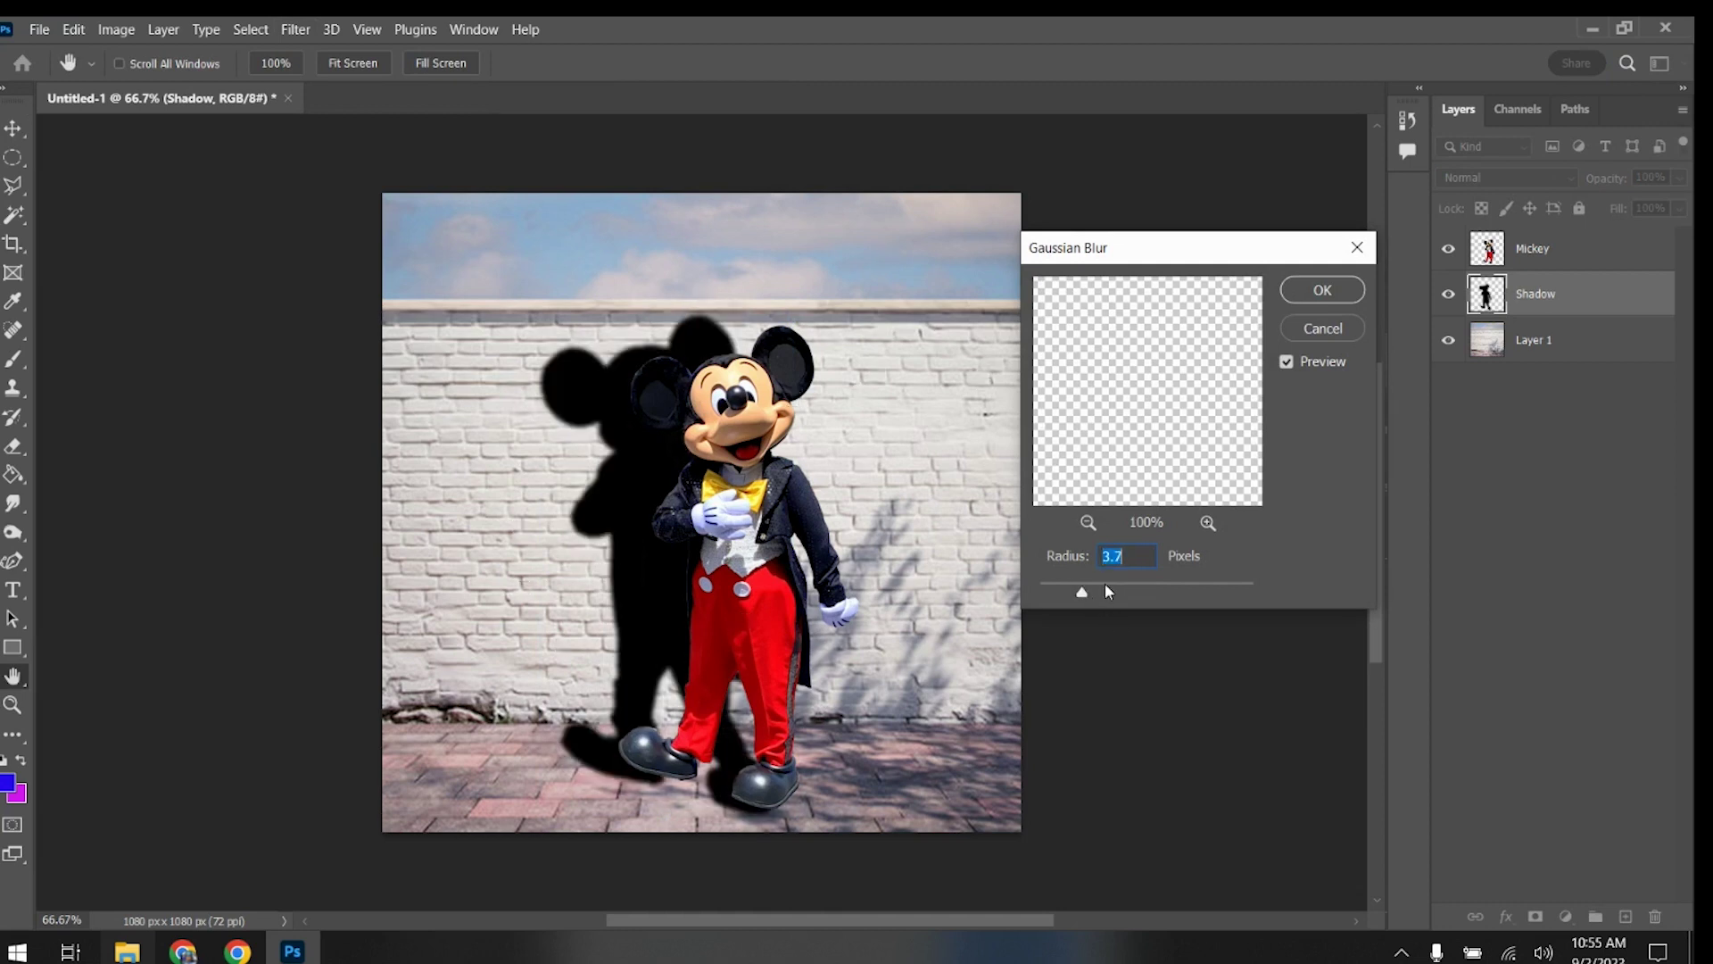
click(1106, 590)
drag(1113, 592, 1121, 593)
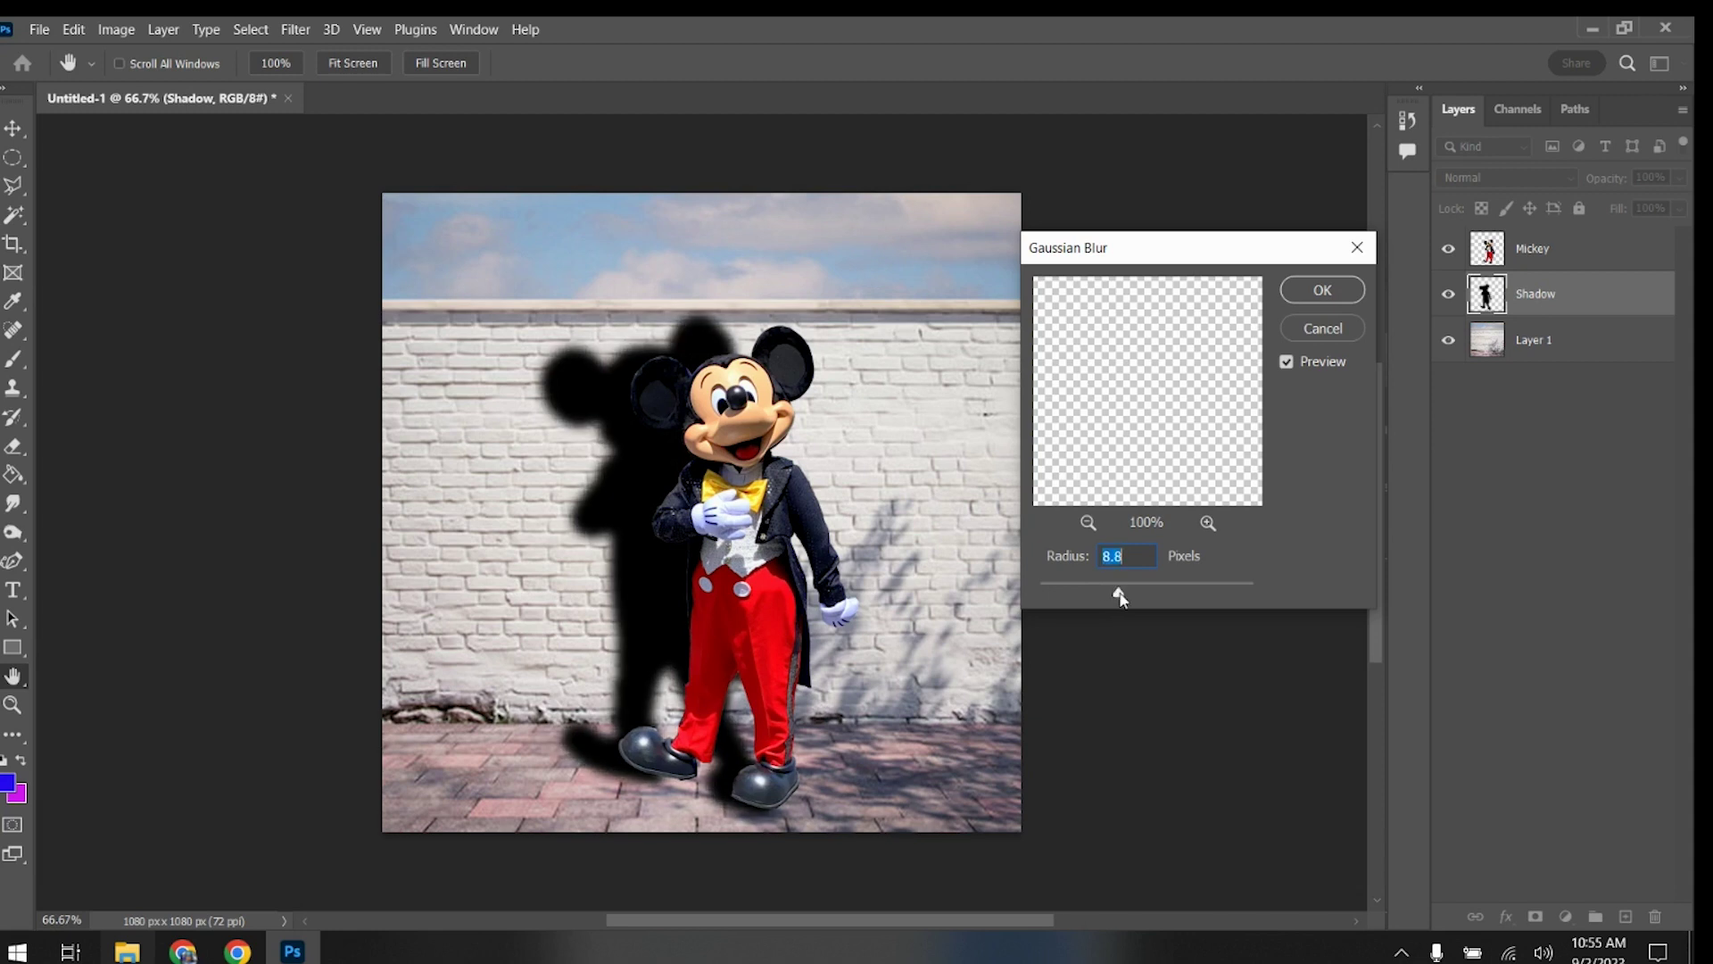
click(1321, 290)
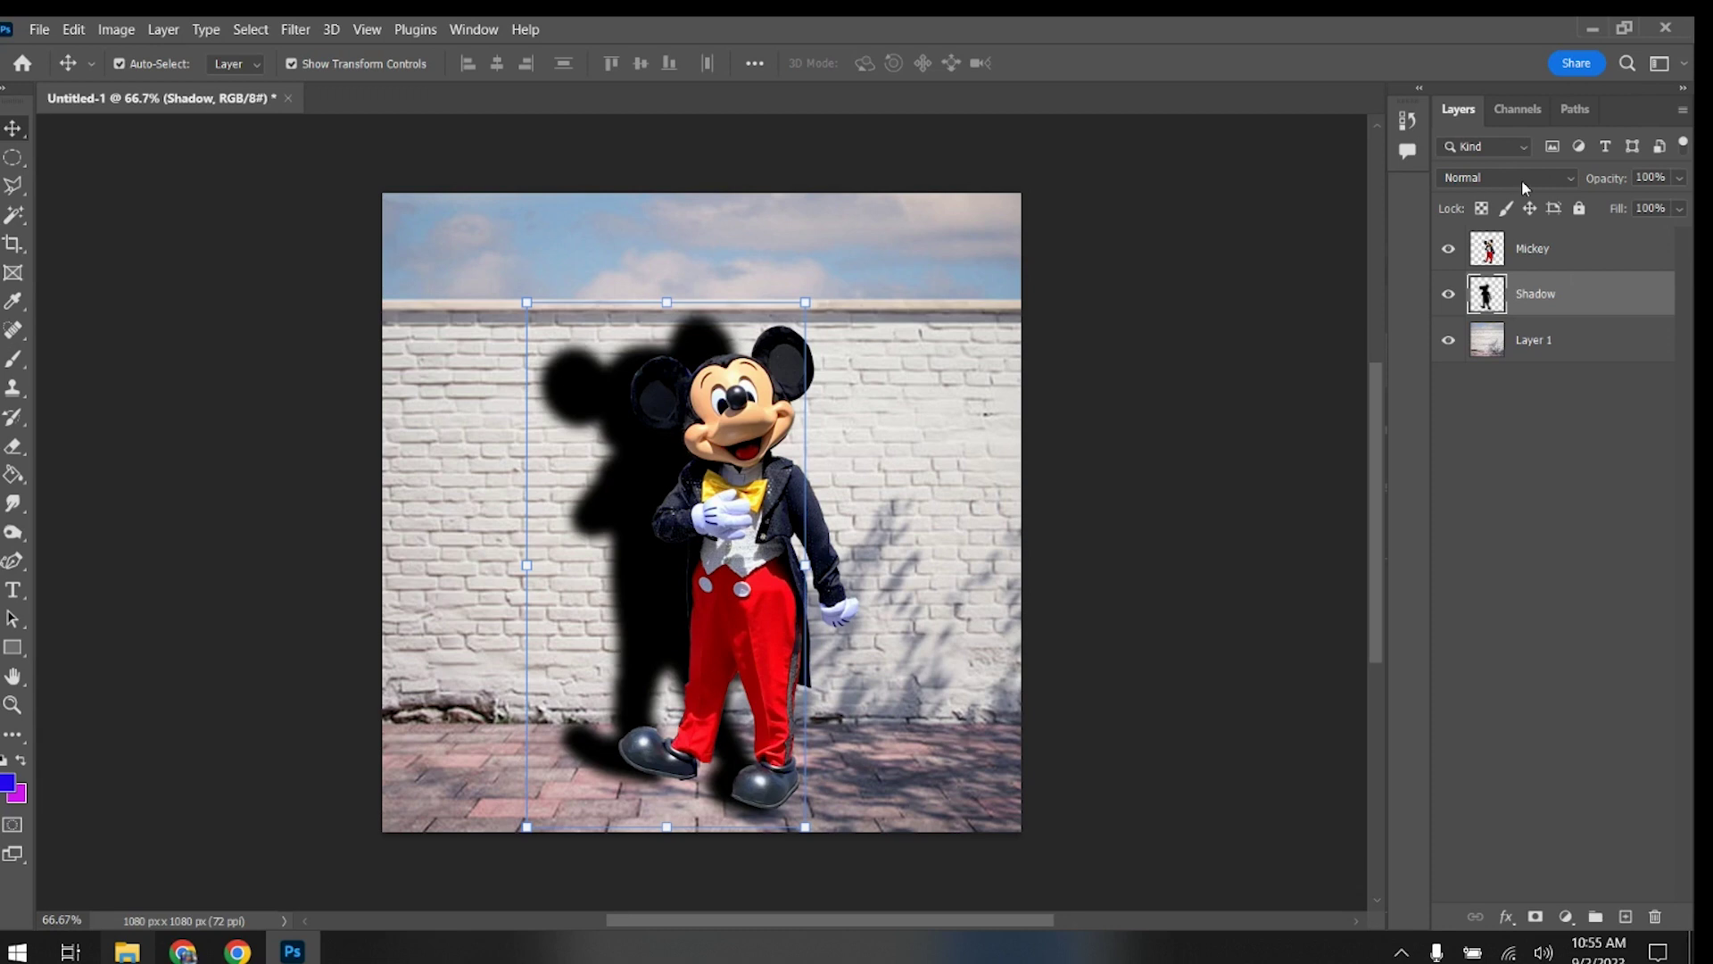
Lower the Shadow layer's opacity to 62% in the Layers panel so the bricks show through.
click(1680, 178)
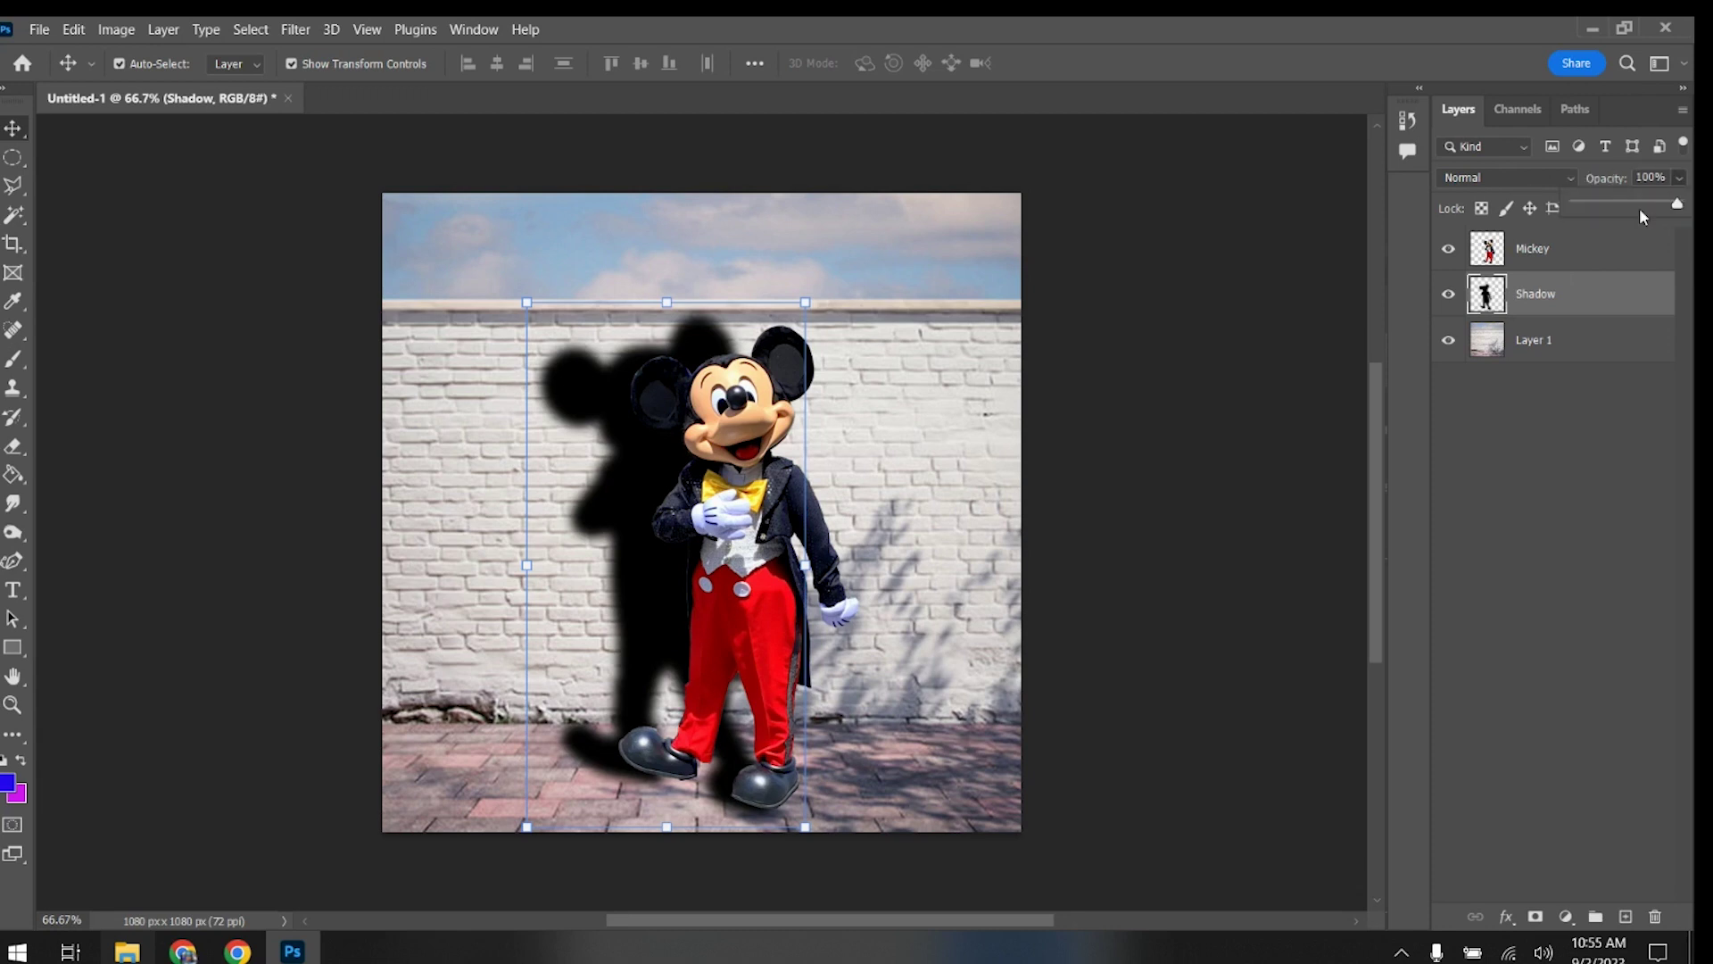
click(1574, 204)
drag(1597, 205, 1649, 211)
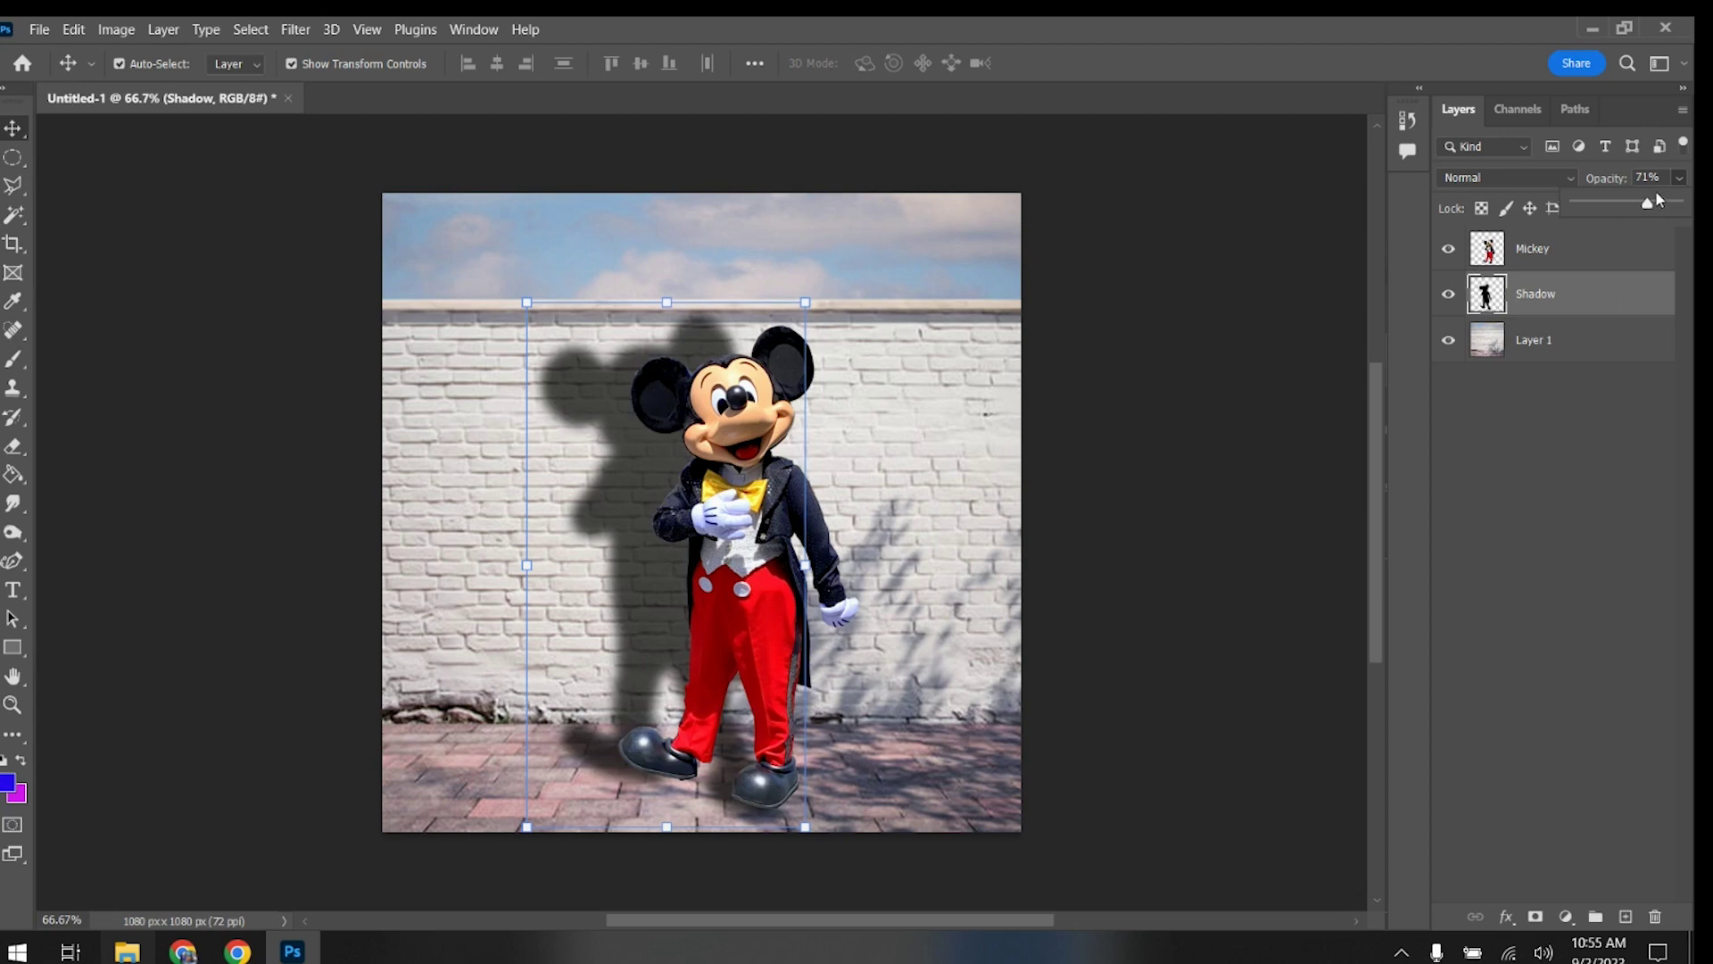
drag(1647, 204, 1642, 207)
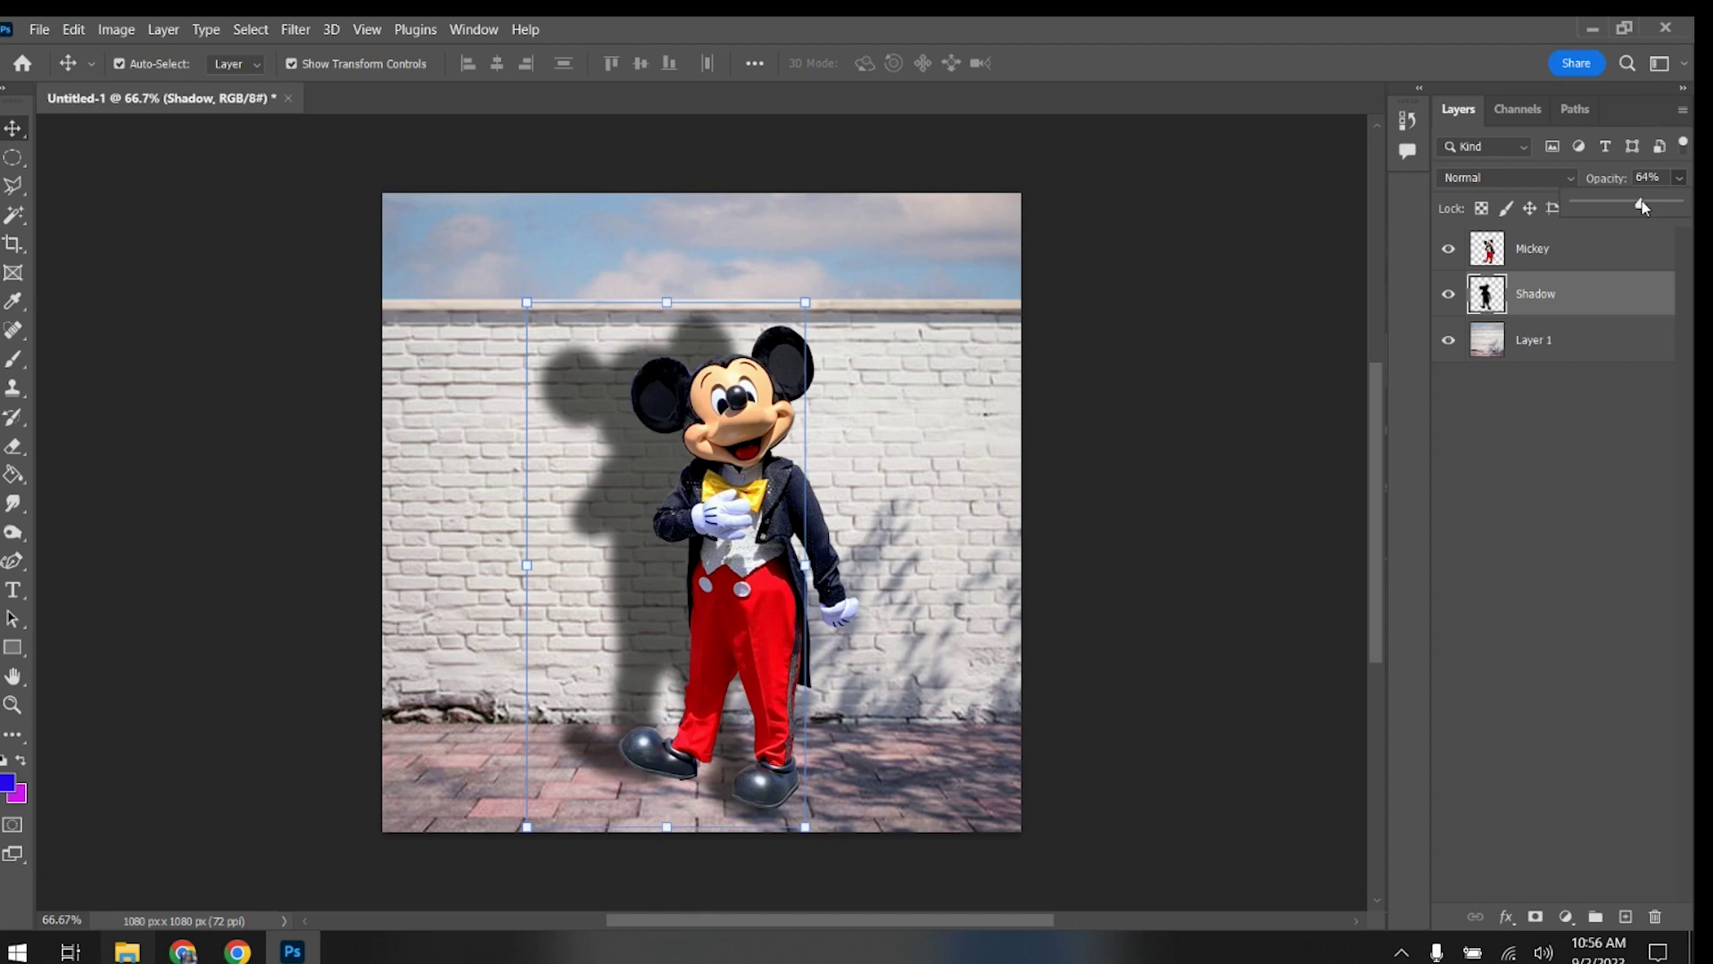
drag(1643, 207, 1640, 207)
click(13, 157)
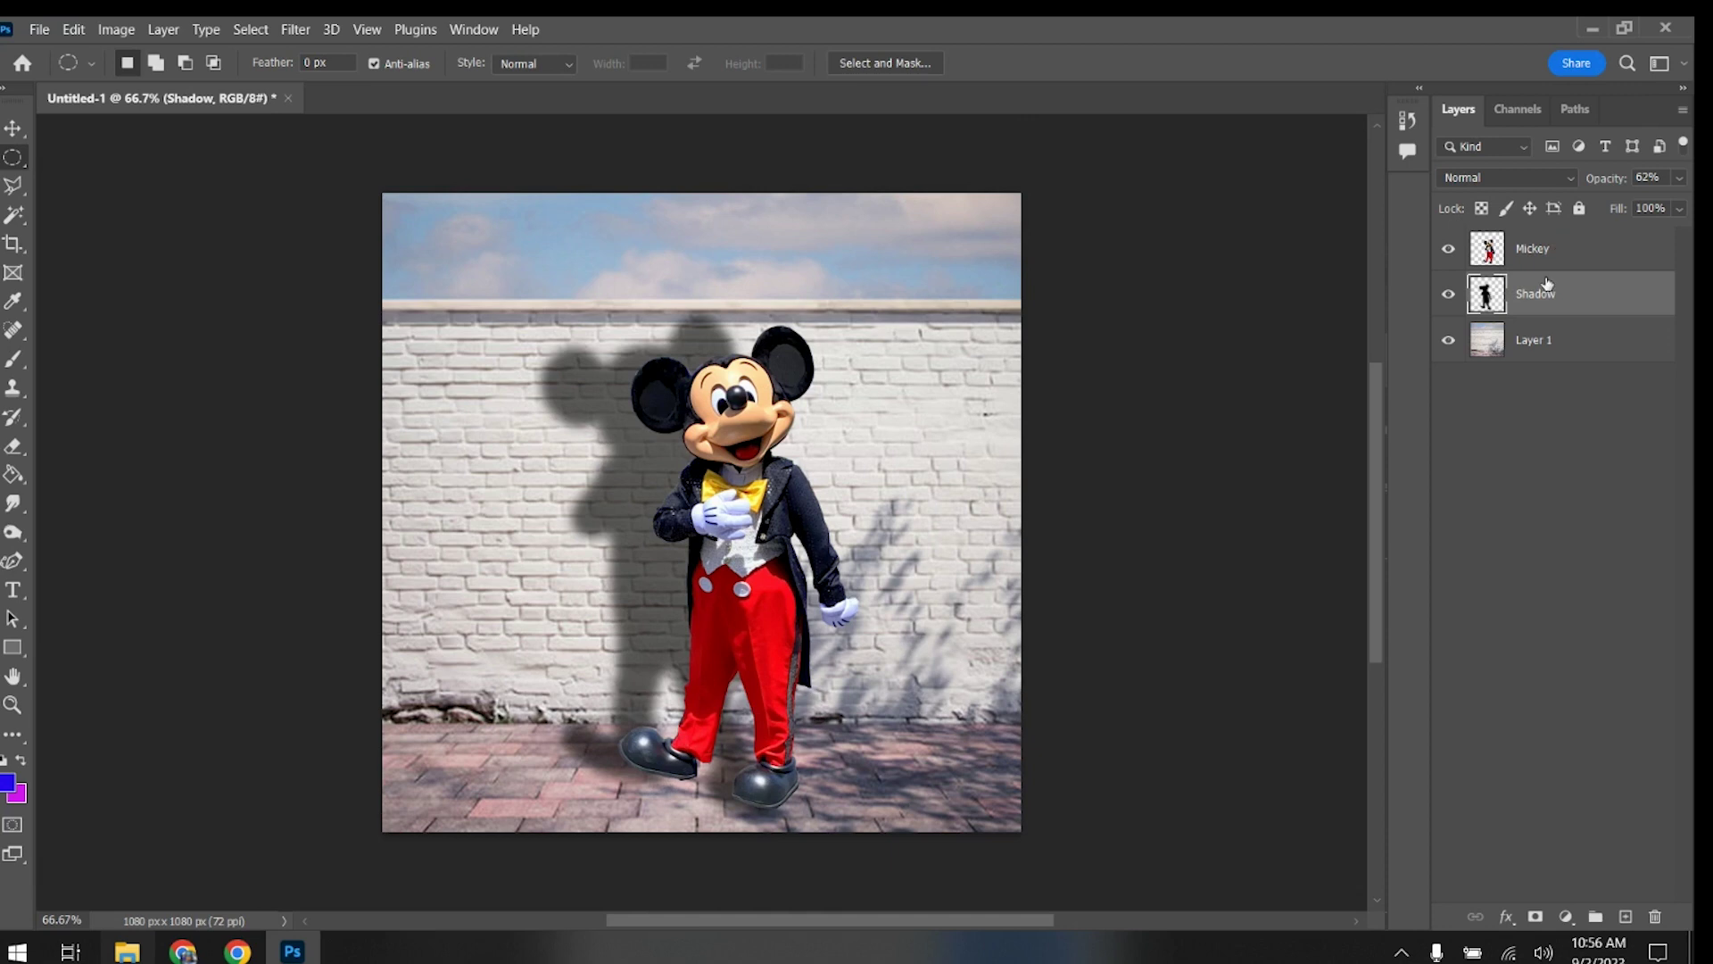
click(165, 30)
Flatten the image and save it on this computer as PNG 'Your Name Mickeys Shadow.png' with default PNG options.
click(206, 844)
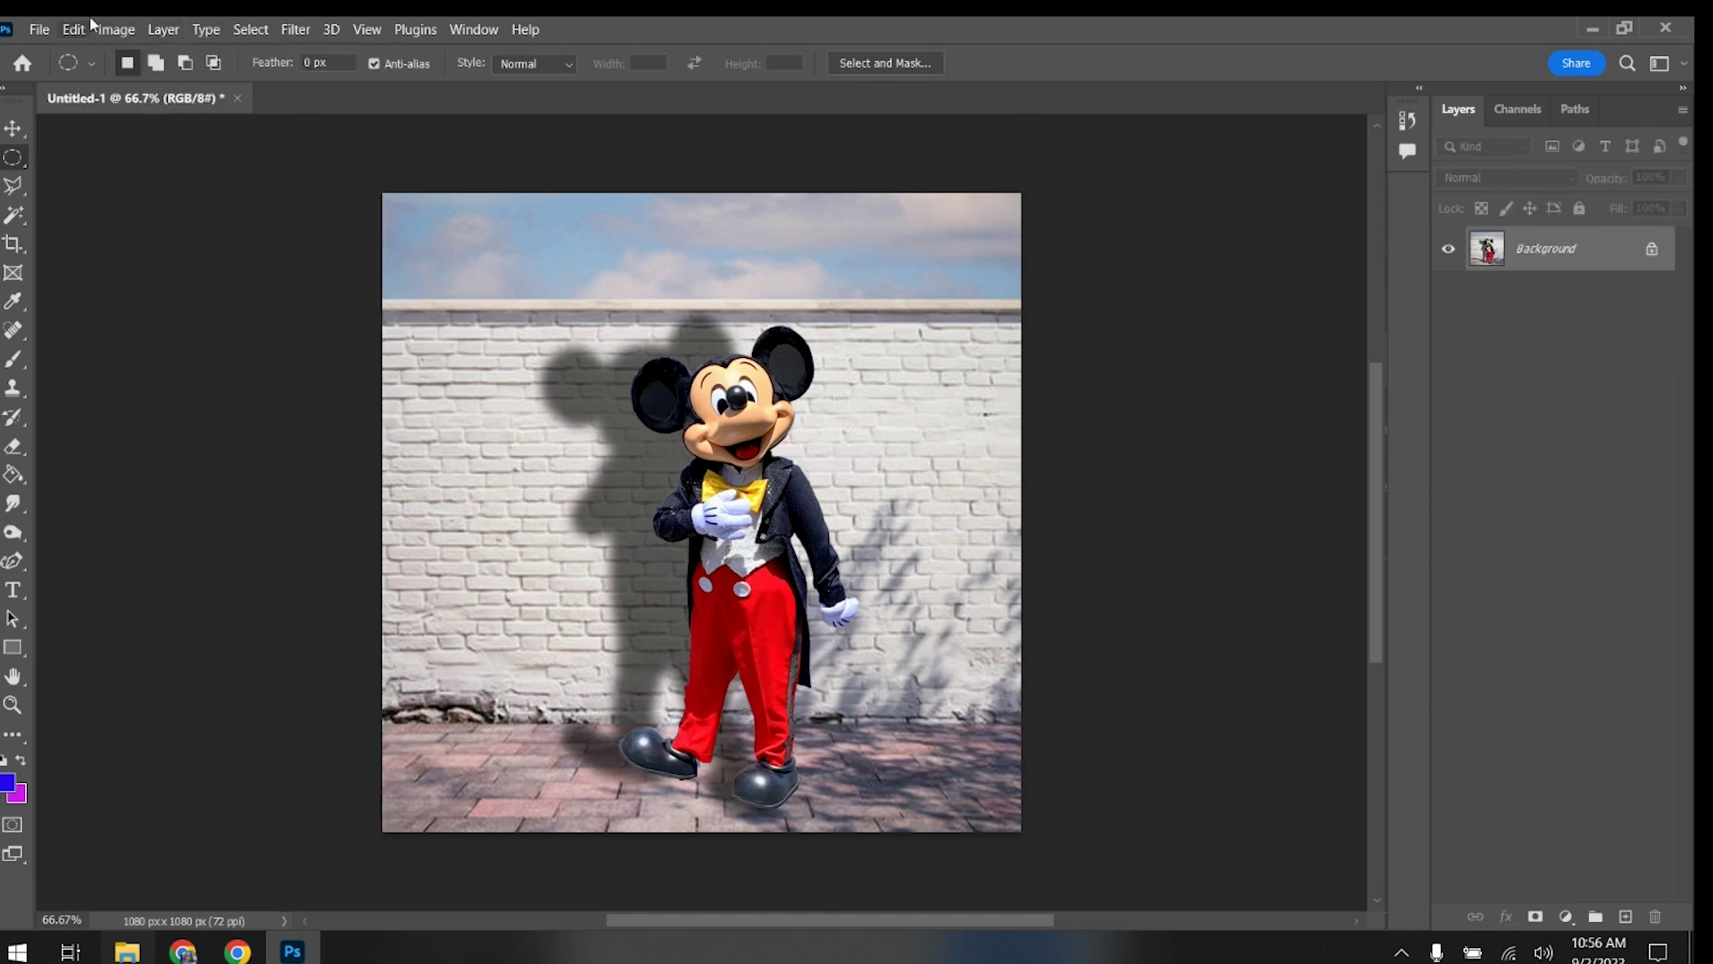
click(55, 34)
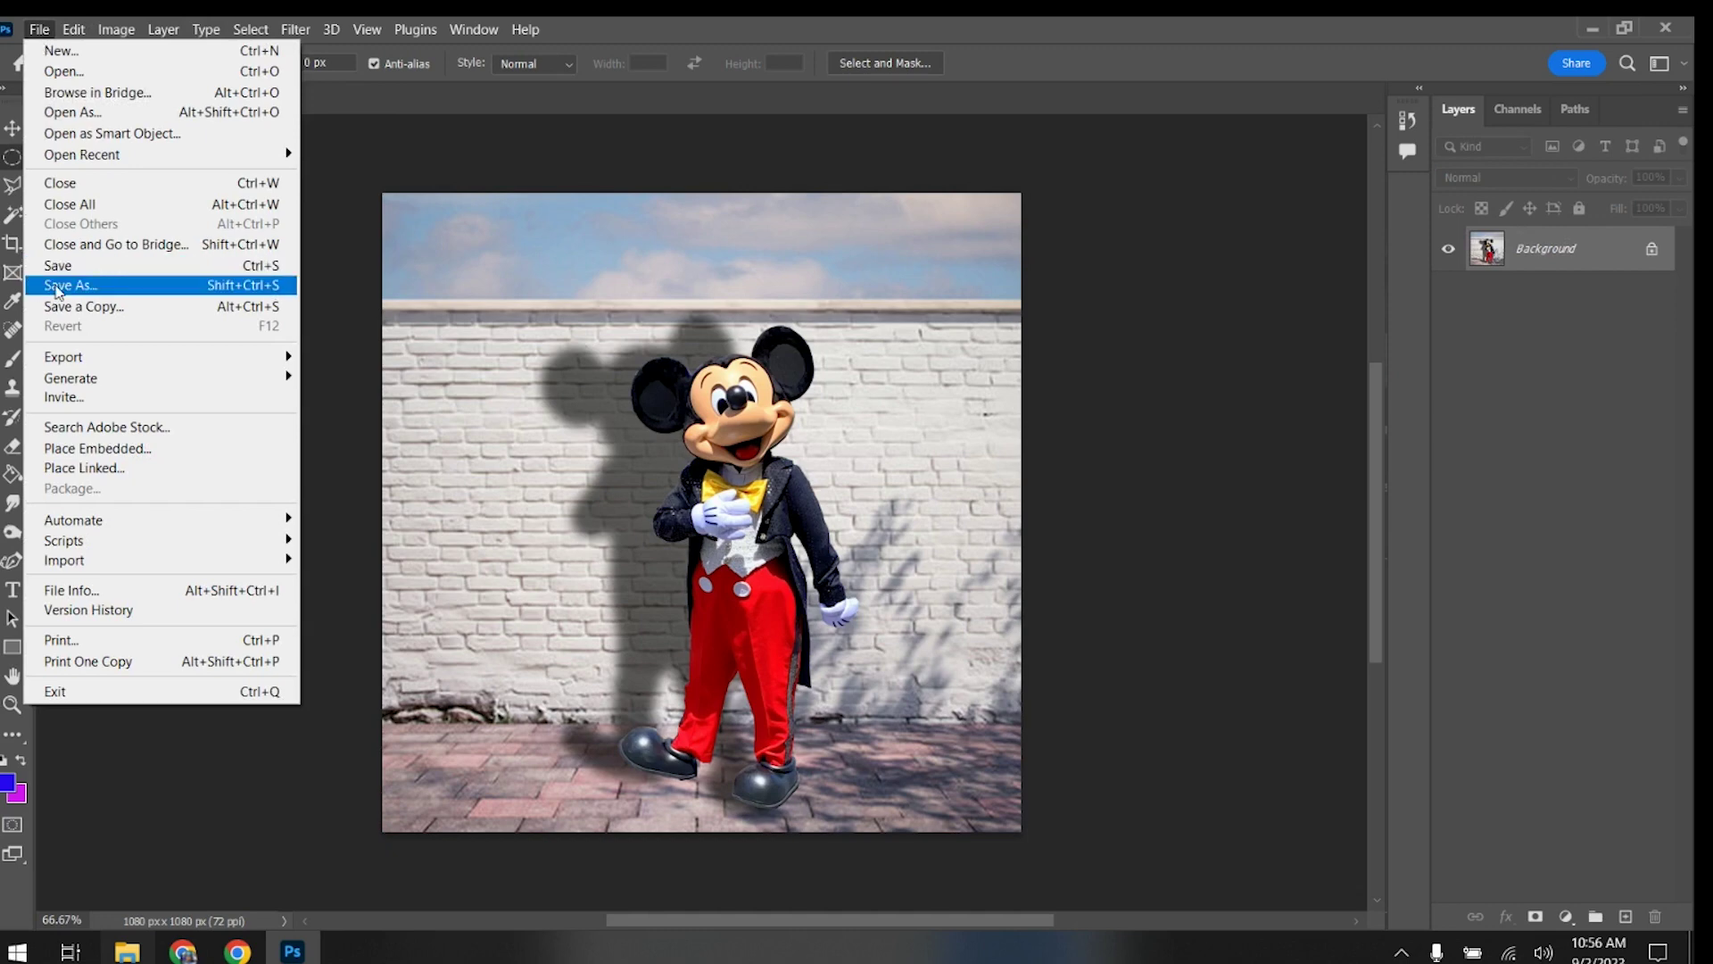
click(55, 285)
click(406, 726)
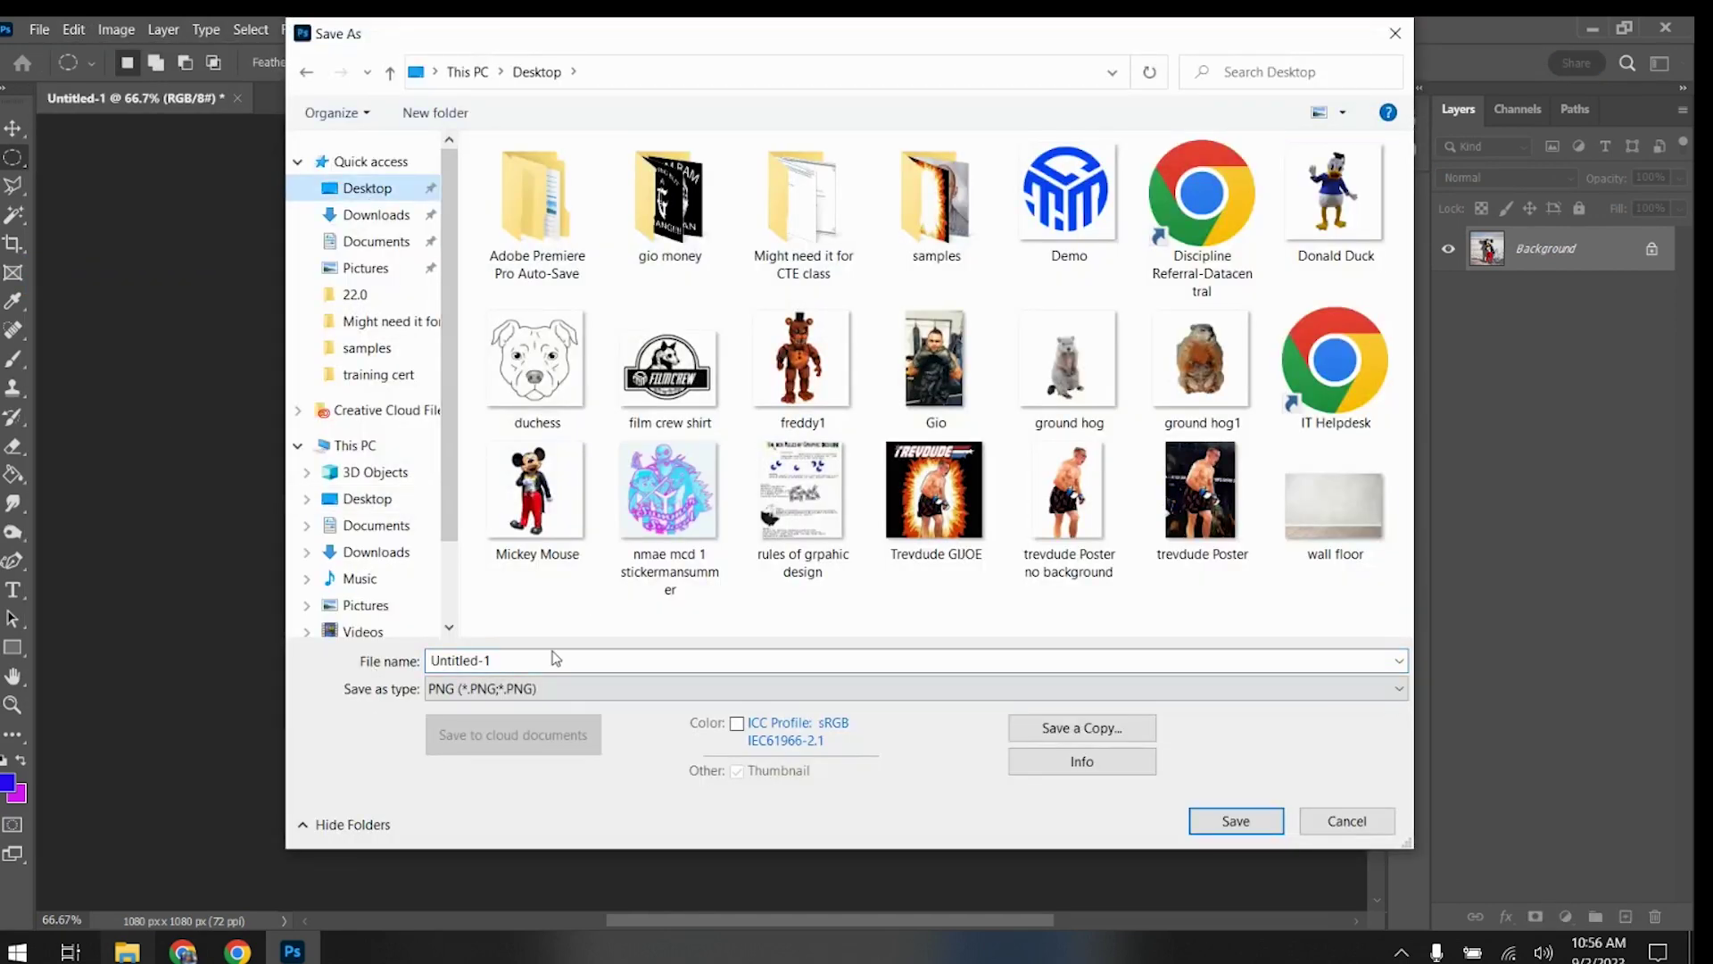
text(Your Name Mickeys Shadow)
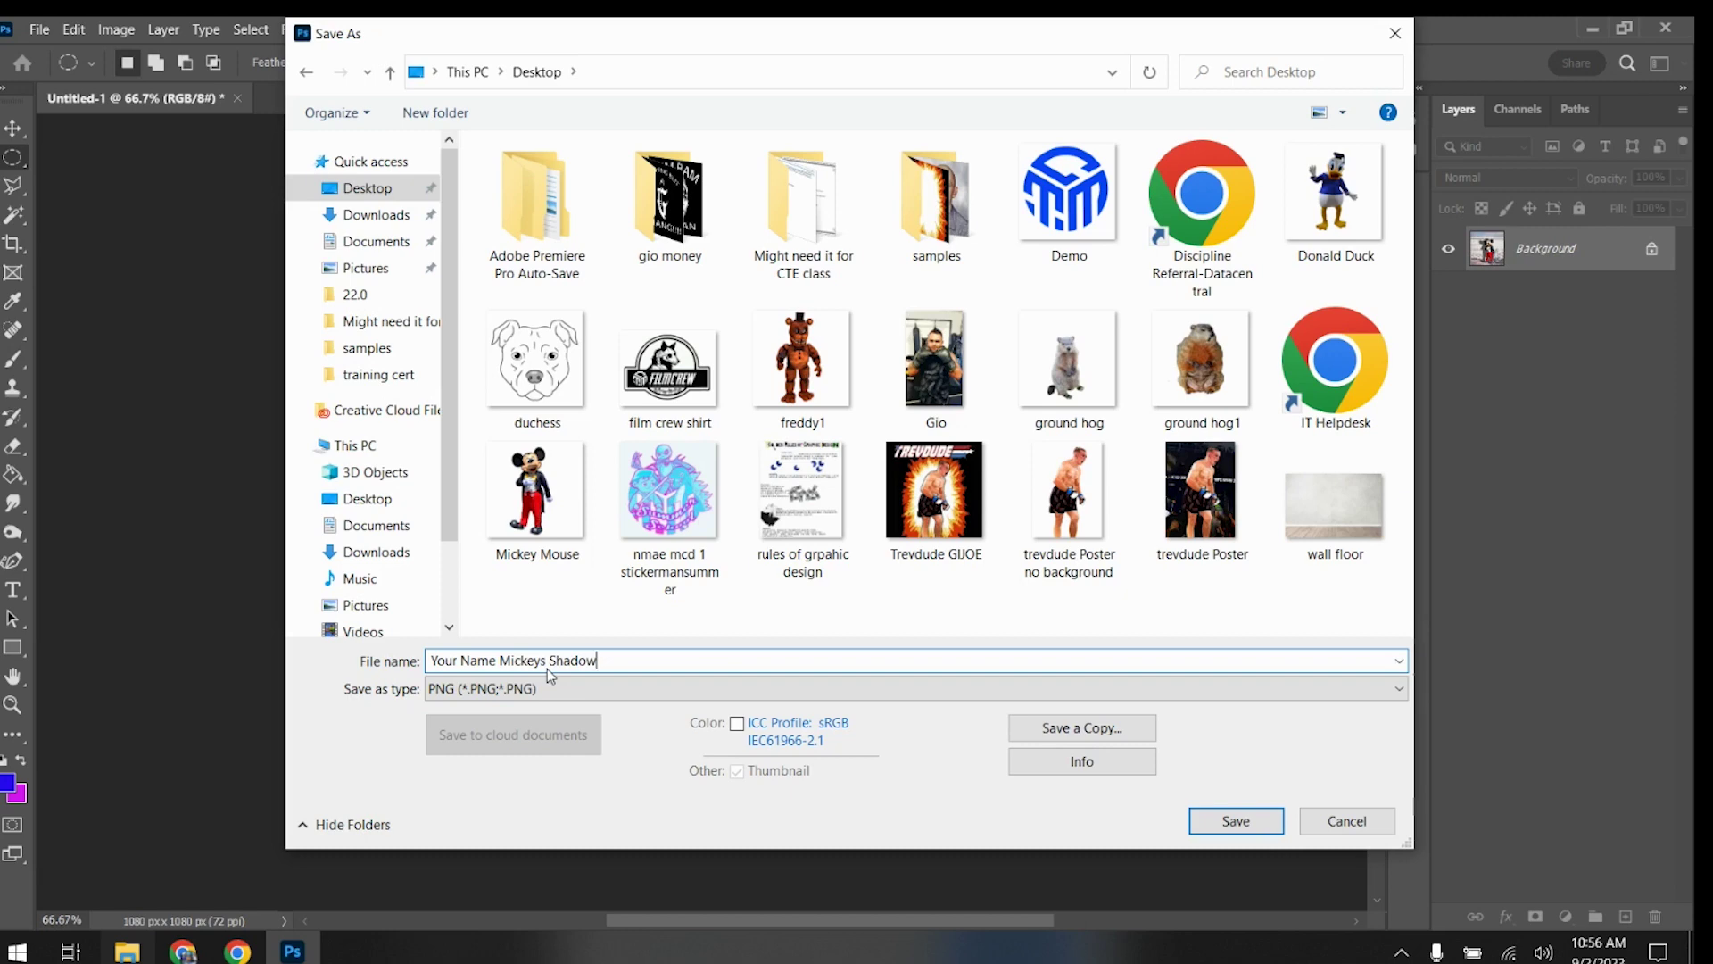
click(1230, 821)
click(948, 287)
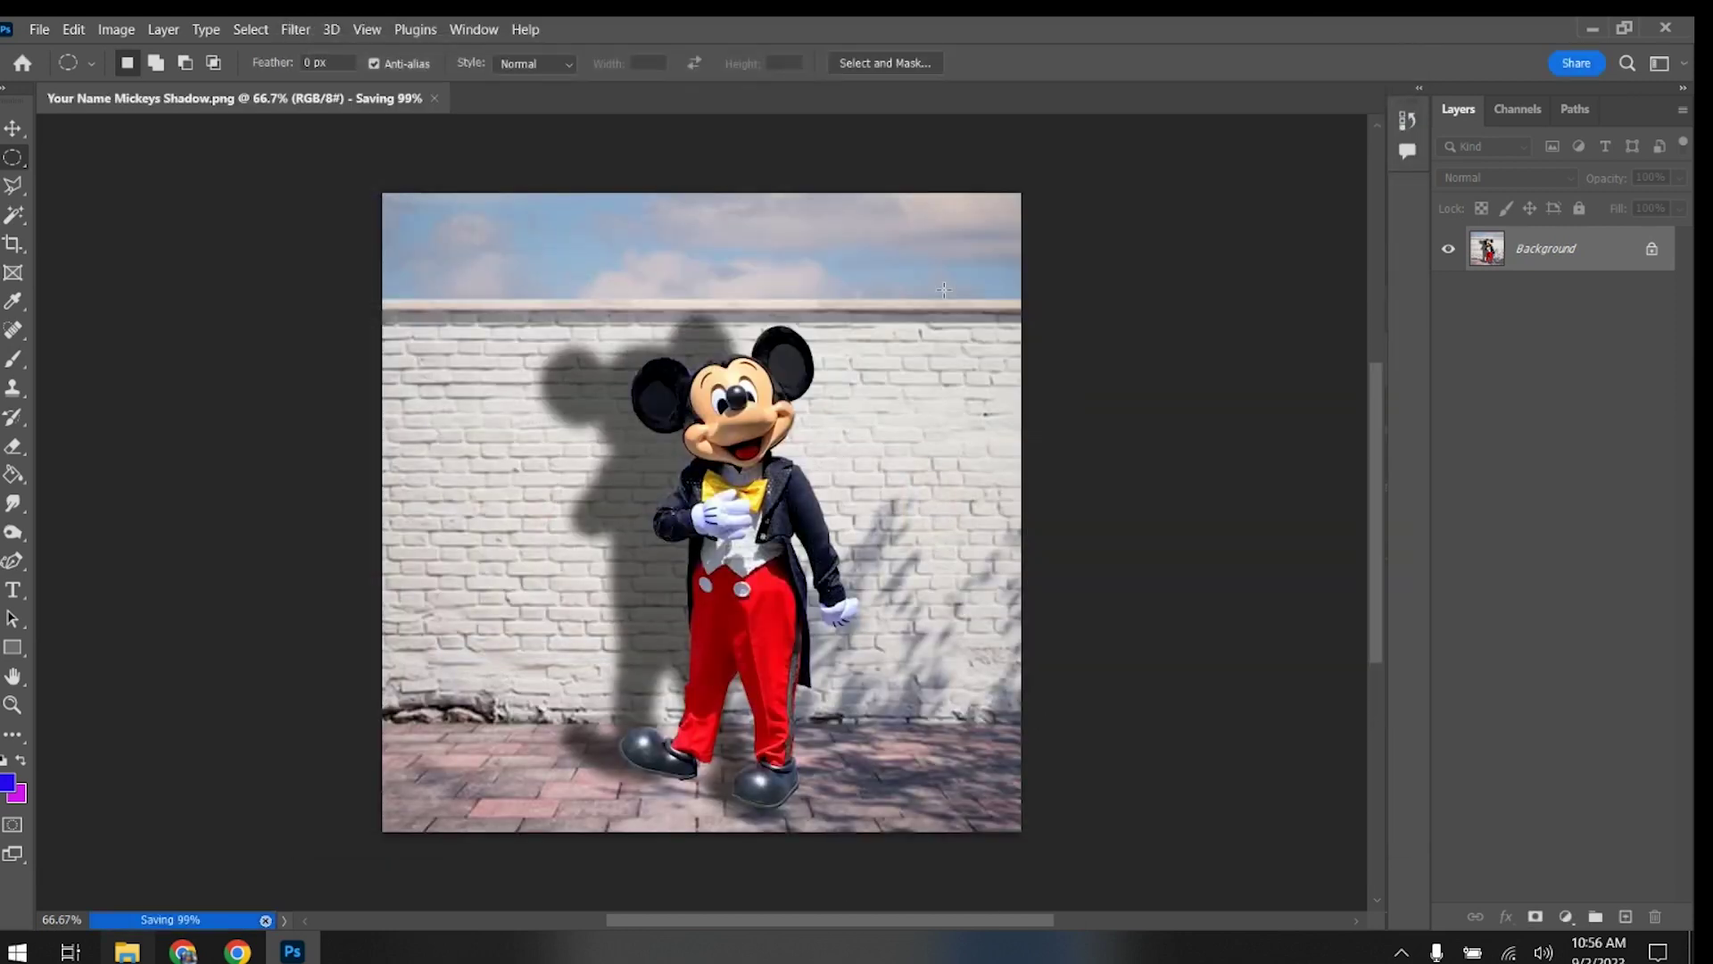